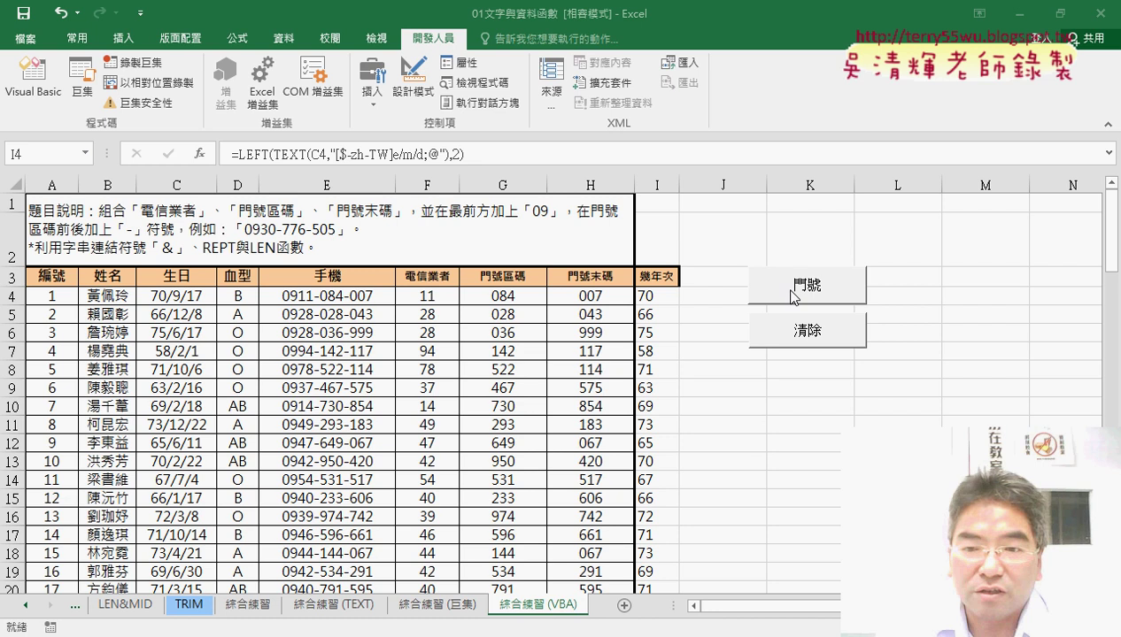
Clear the phone numbers in column E with the 清除 button after briefly refilling them with 門號.
left_click(813, 383)
left_click(824, 334)
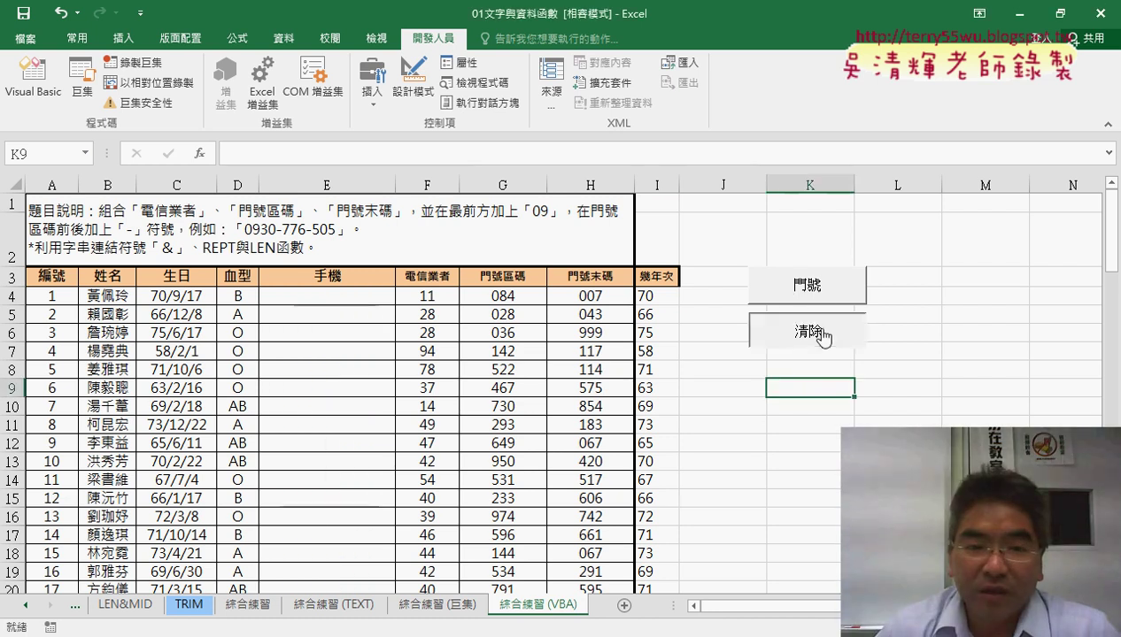
left_click(819, 292)
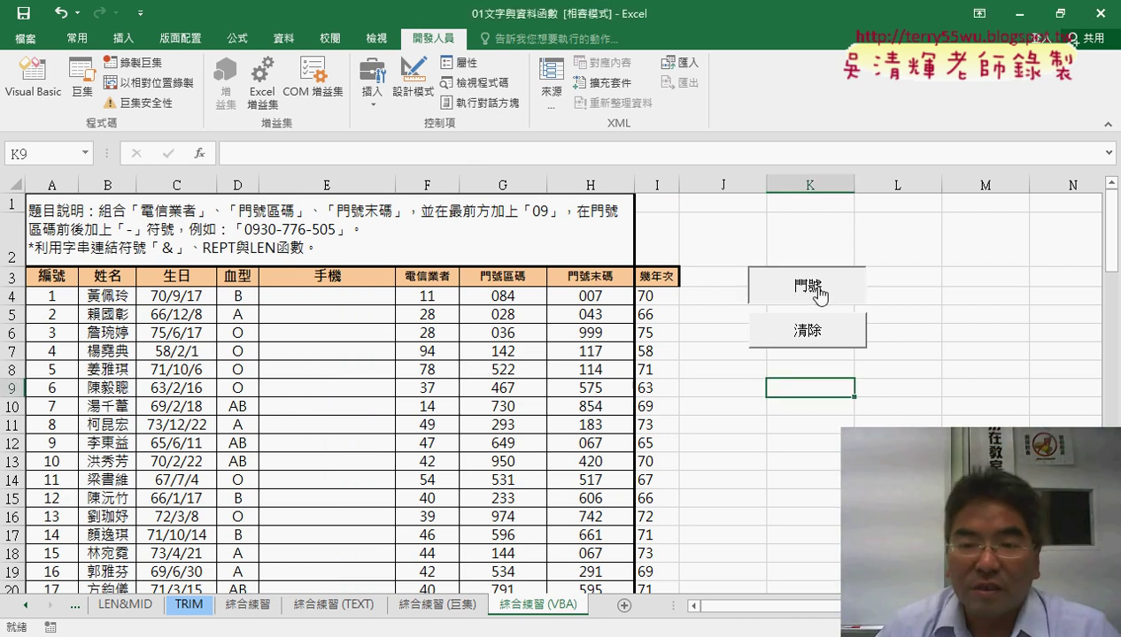
left_click(809, 333)
From E4, view the 手機範圍 user-defined function in Insert Function, cancel, and open the VBA editor.
left_click(338, 298)
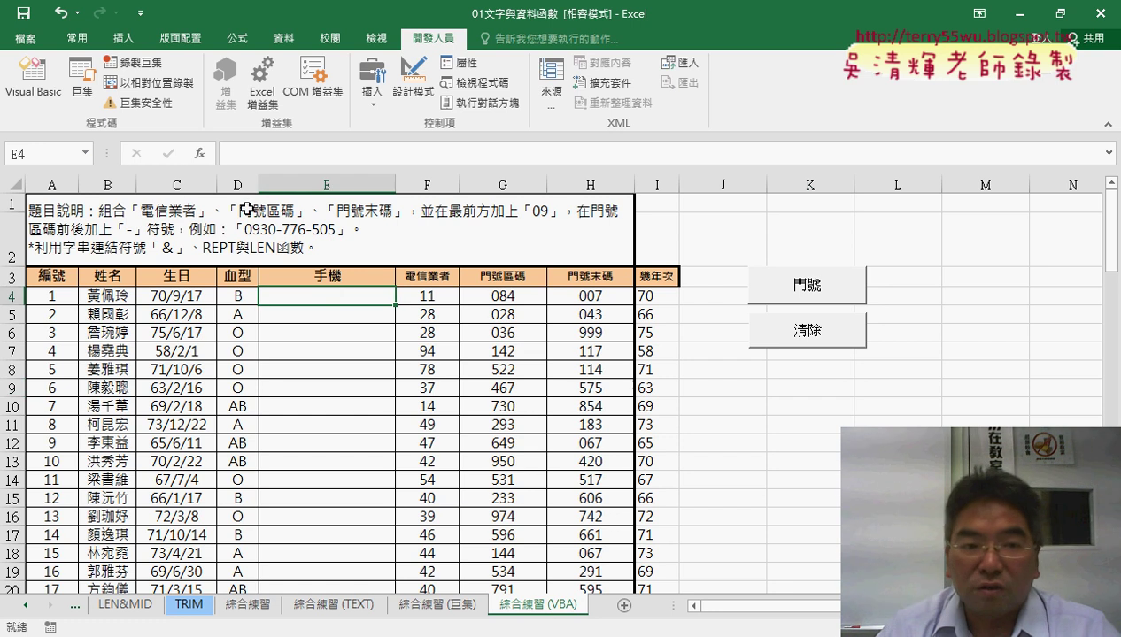
left_click(200, 153)
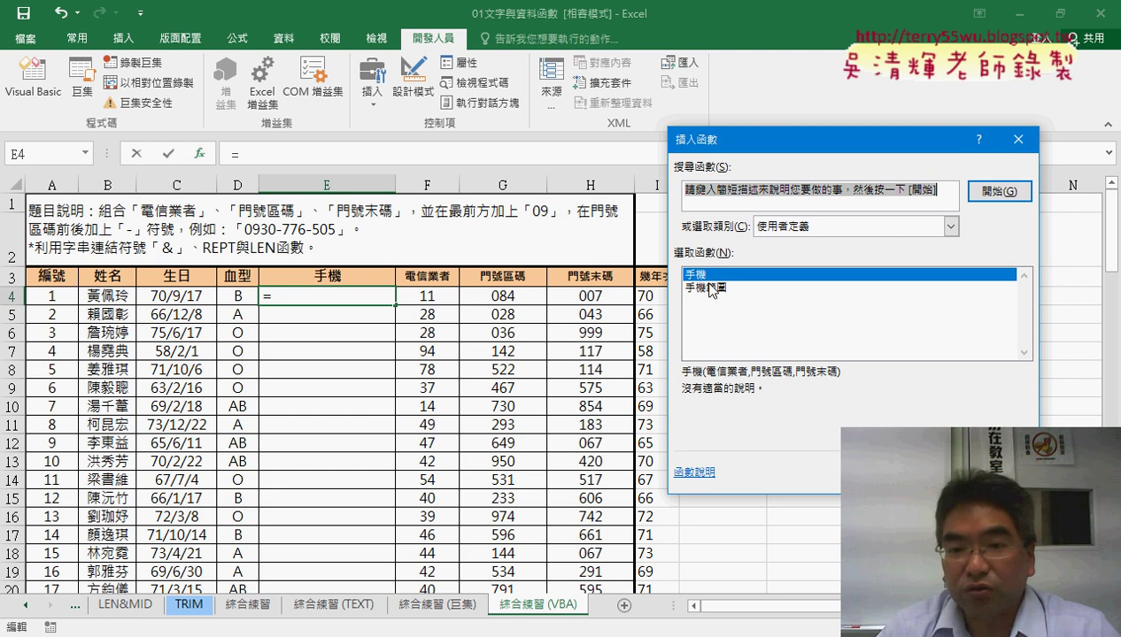
left_click(711, 289)
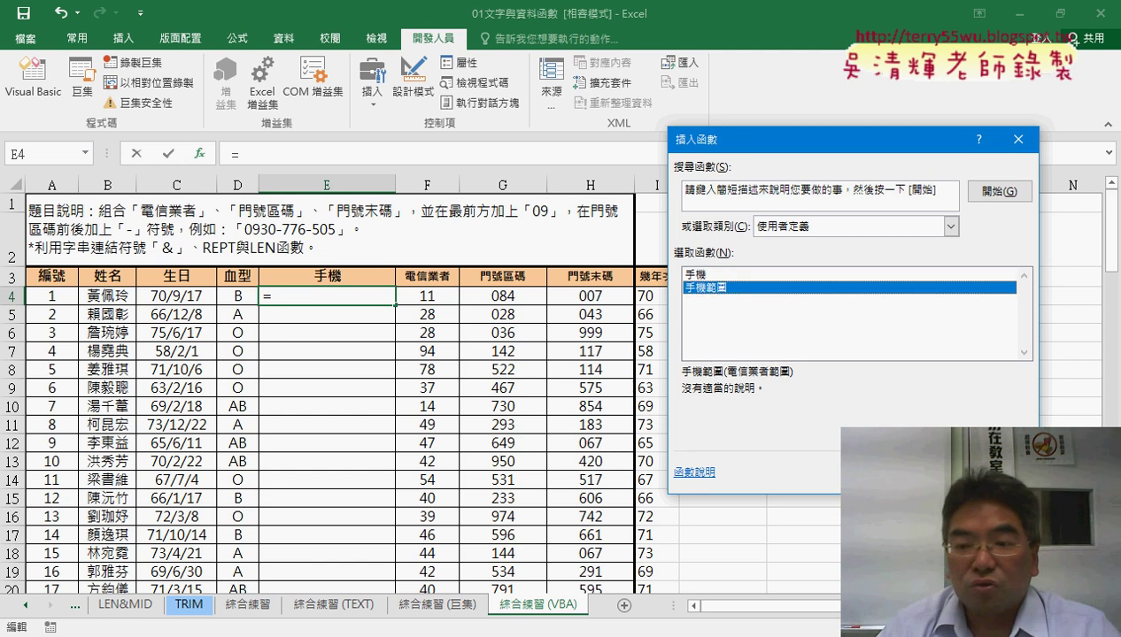
key("Escape")
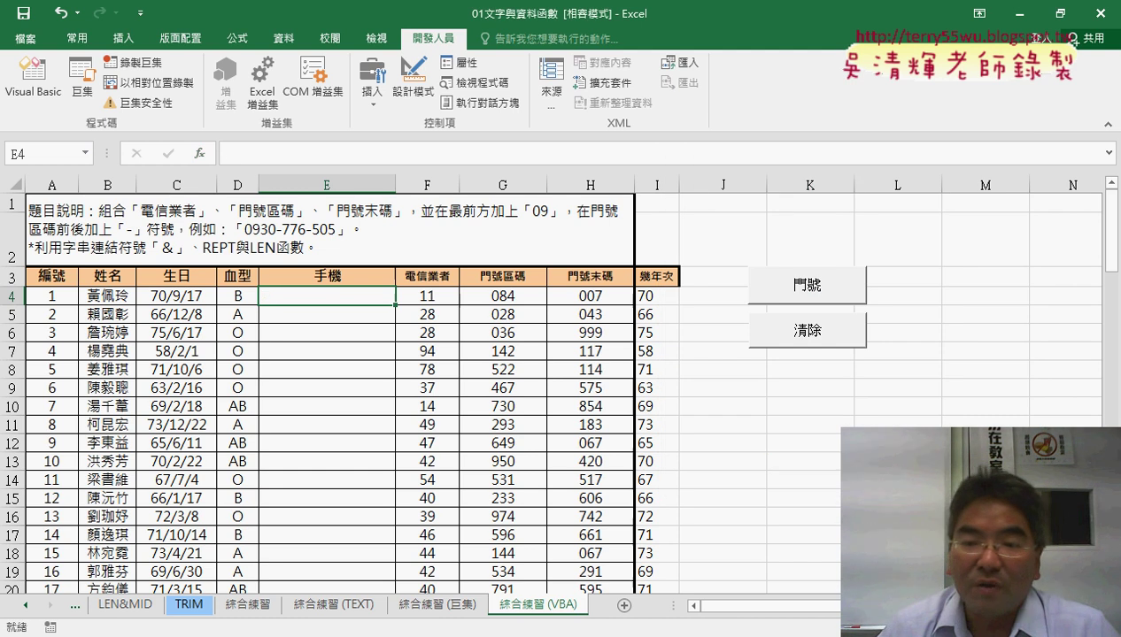
left_click(824, 458)
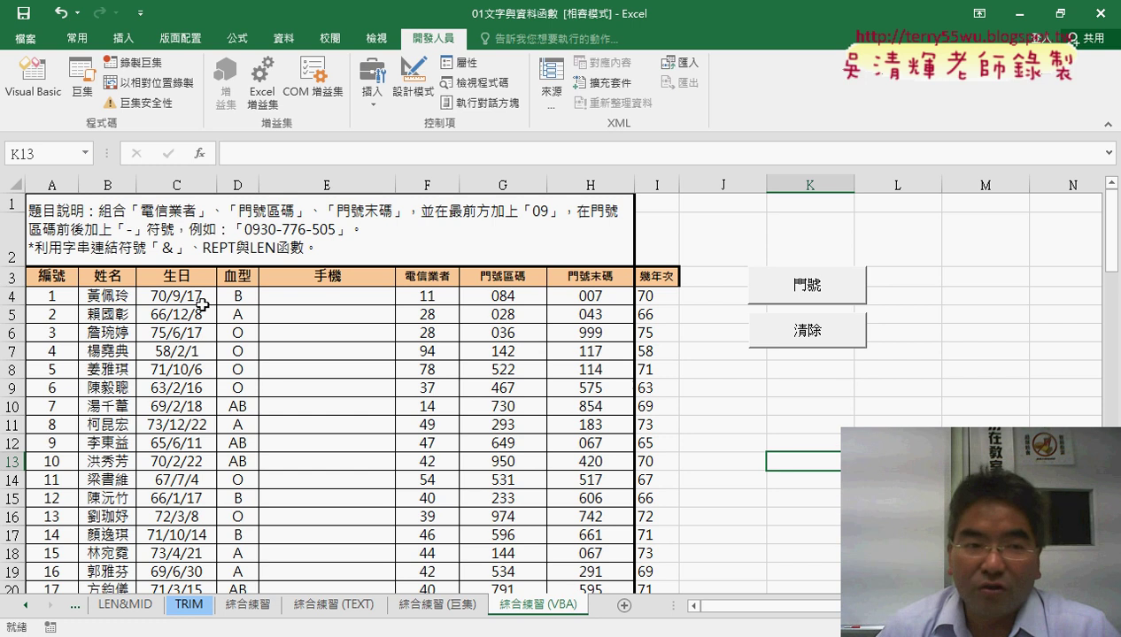
left_click(33, 78)
left_click(656, 249)
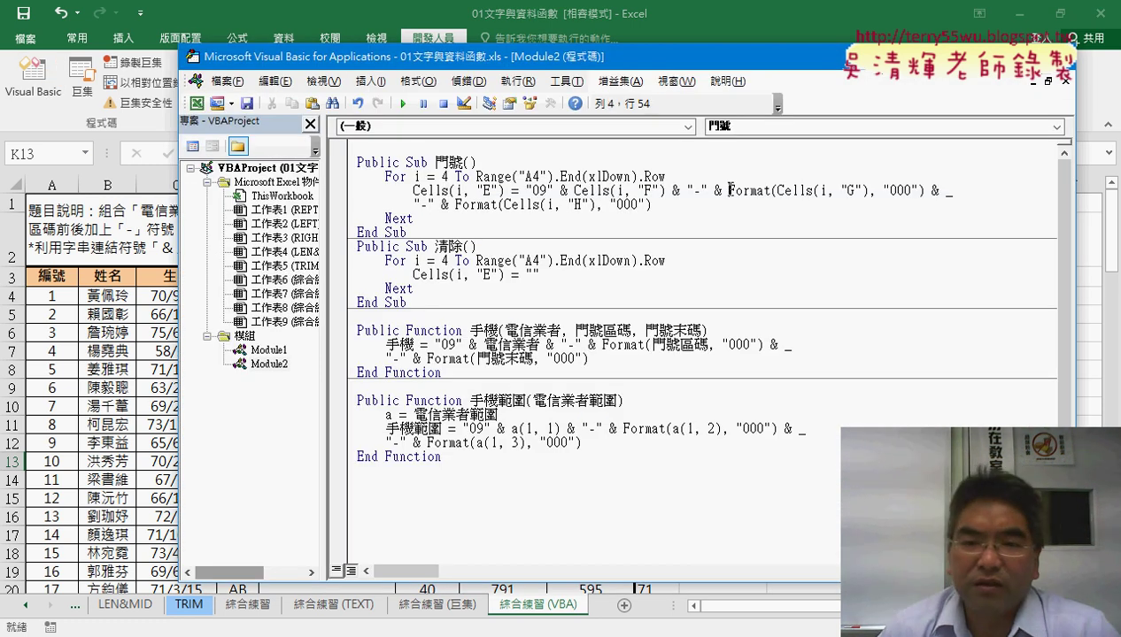
left_click_drag(729, 190, 764, 189)
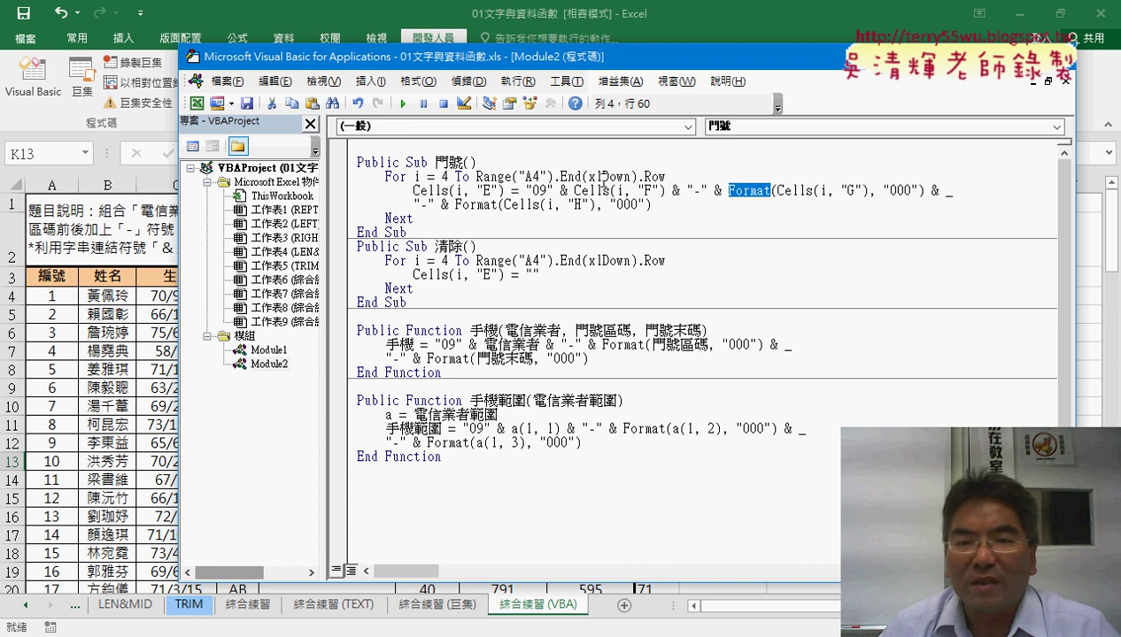
left_click_drag(567, 191, 609, 190)
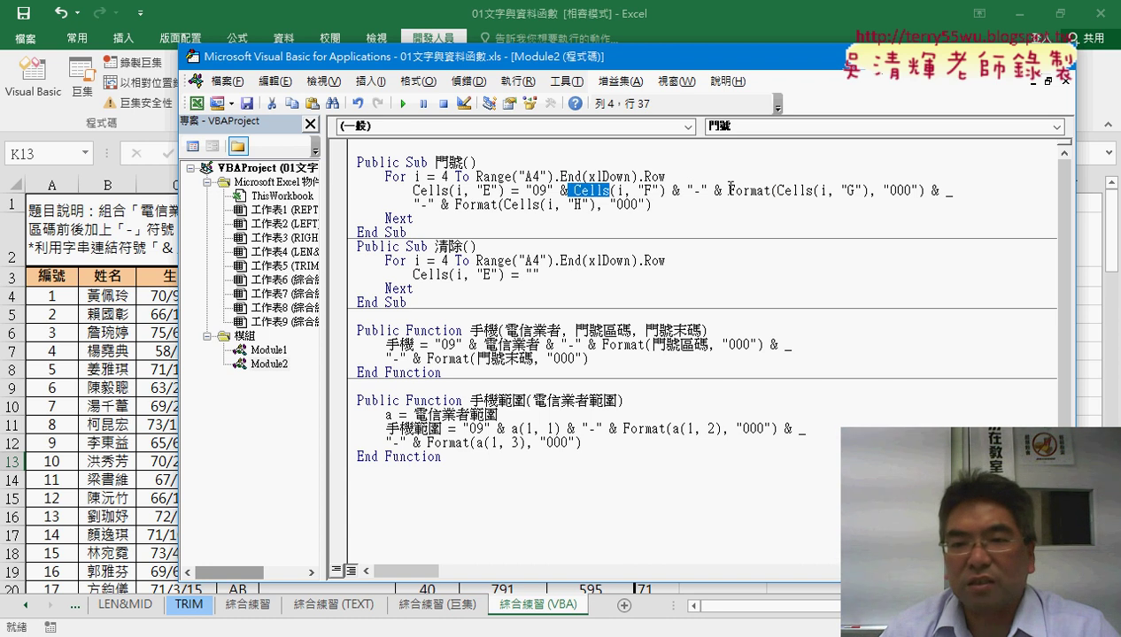
left_click_drag(730, 189, 771, 189)
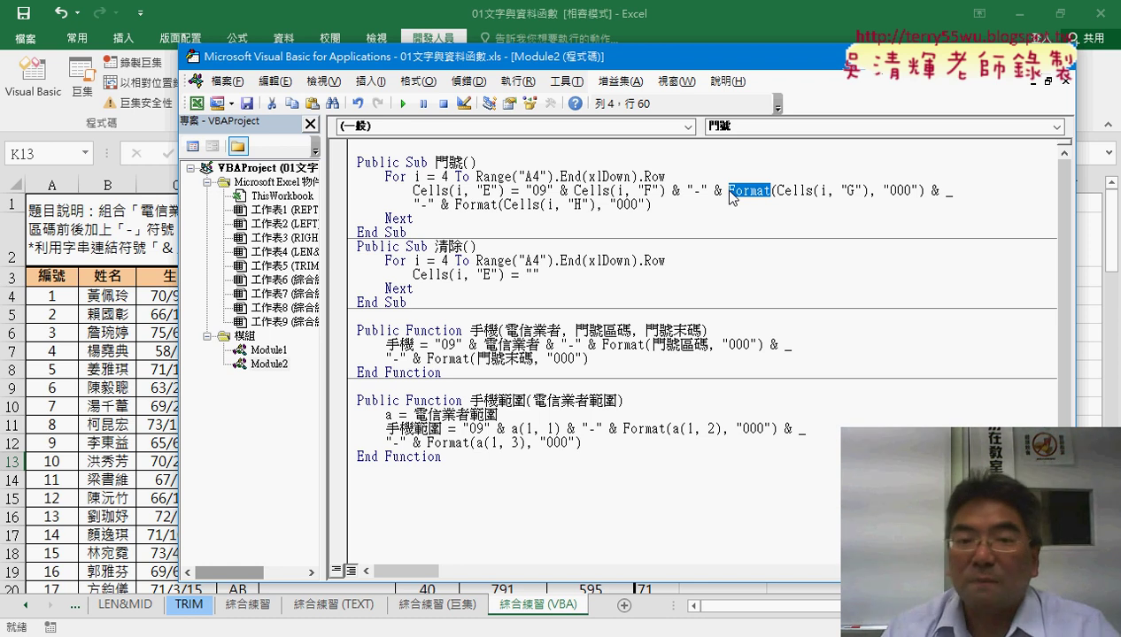
left_click(1062, 56)
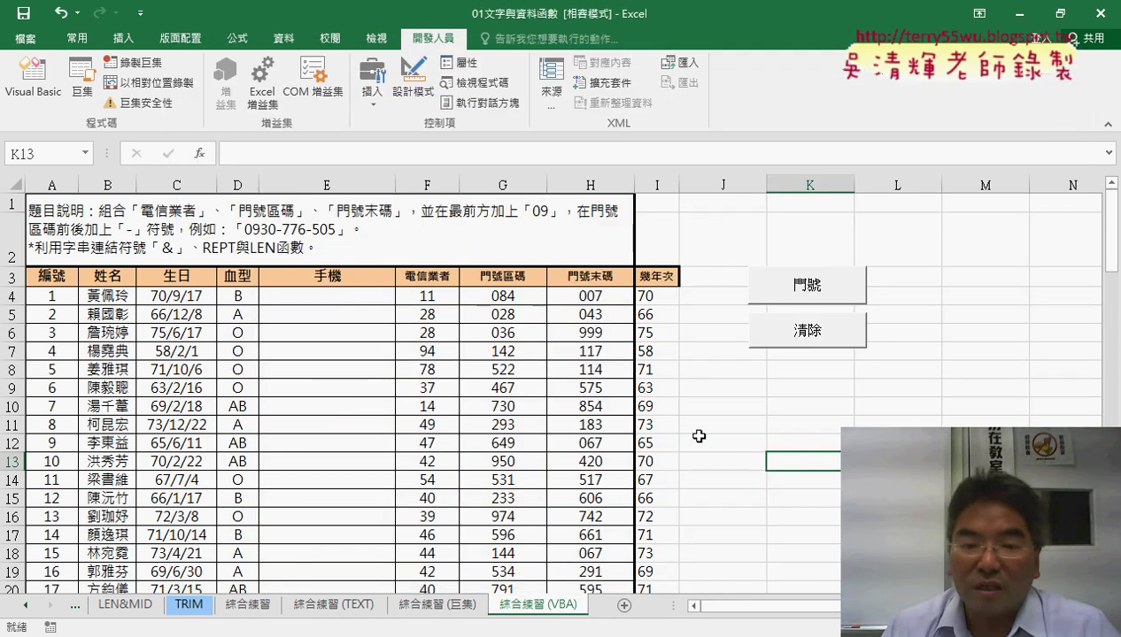
left_click(321, 604)
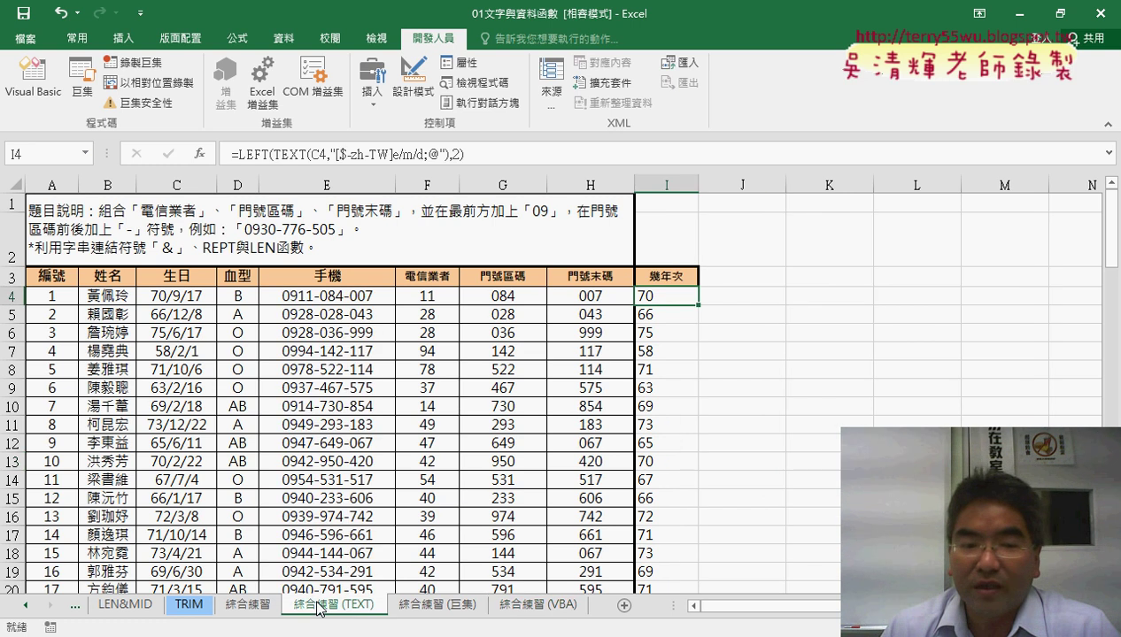
left_click(342, 293)
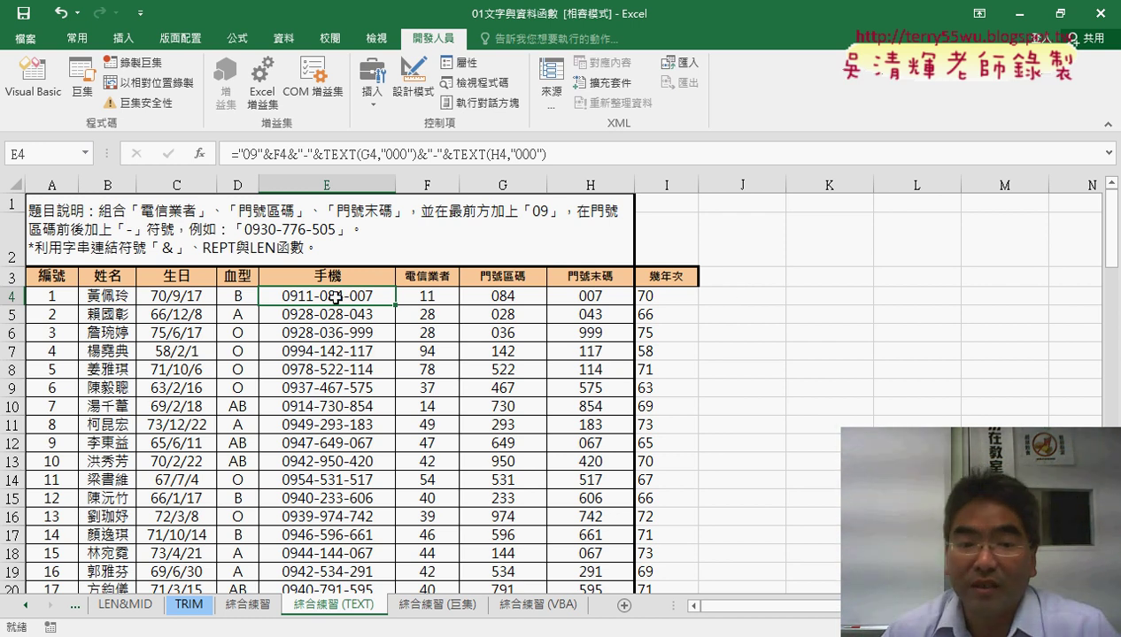
left_click(553, 604)
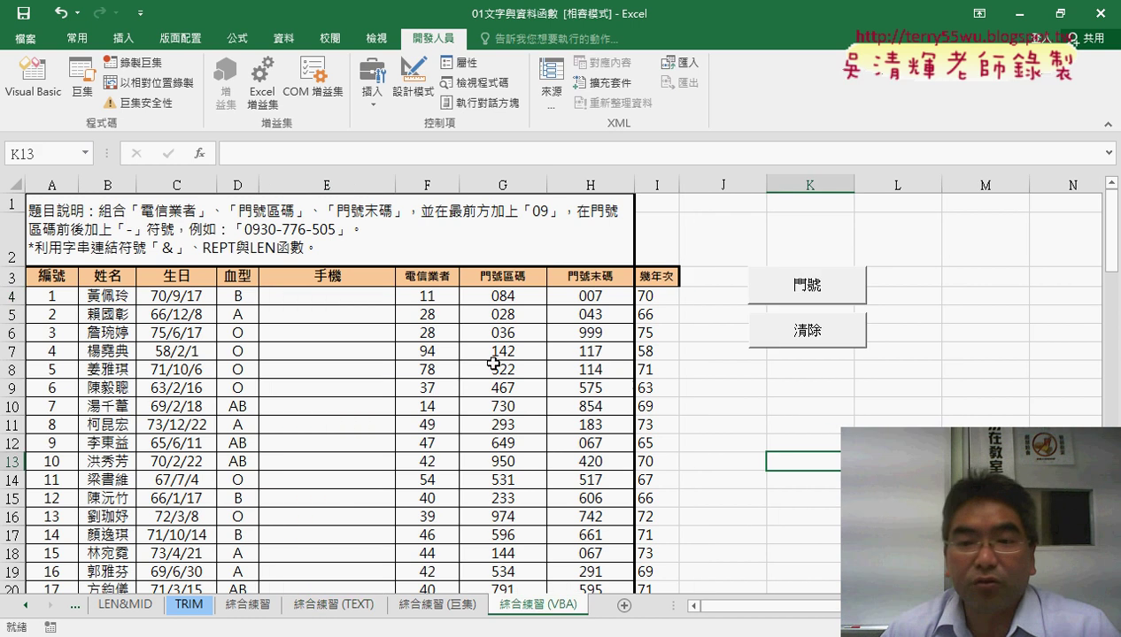
left_click(770, 287)
left_click(361, 295)
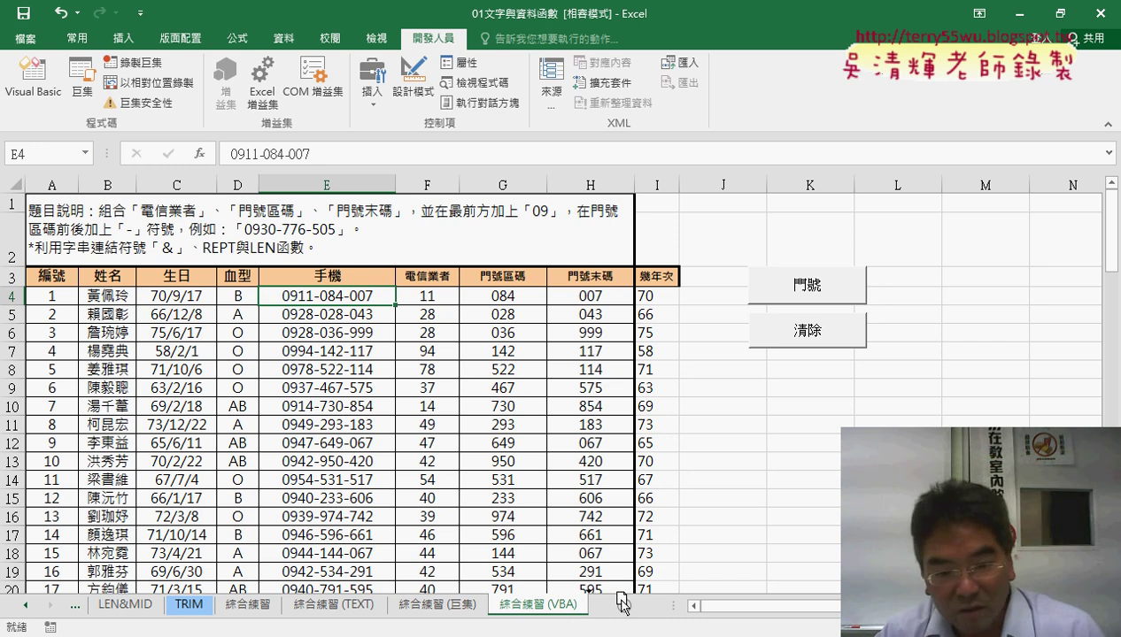
Duplicate the 綜合練習 (VBA) sheet and rename the copy 綜合練習 (公式).
left_click_drag(622, 605, 621, 604)
double_click(540, 605)
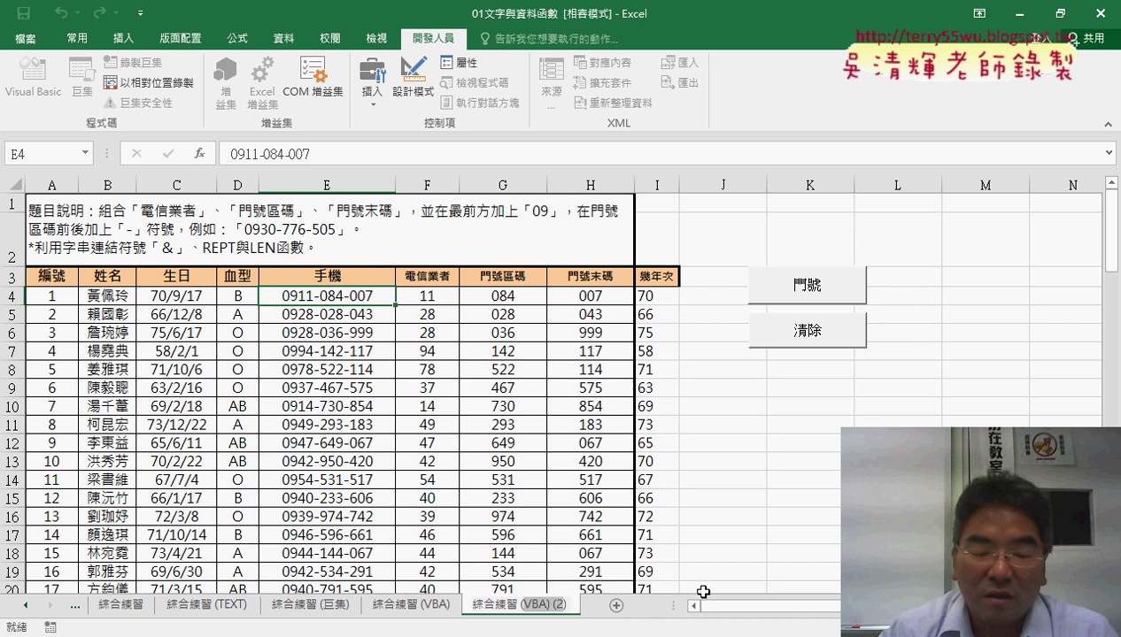
type("(vx")
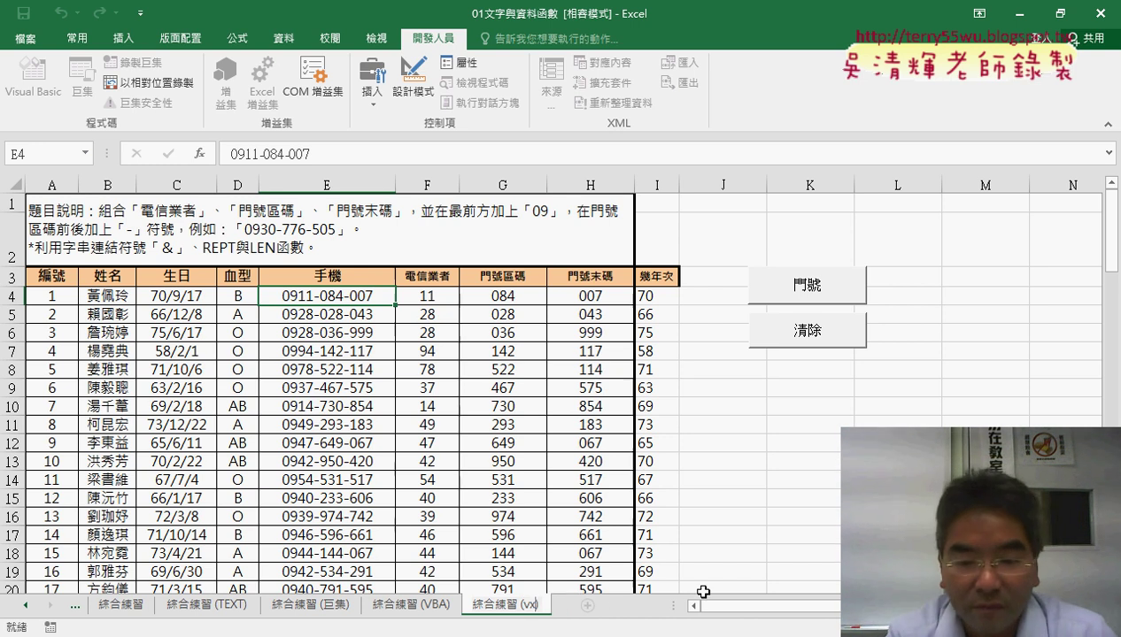
key("BackSpace")
key("BackSpace")
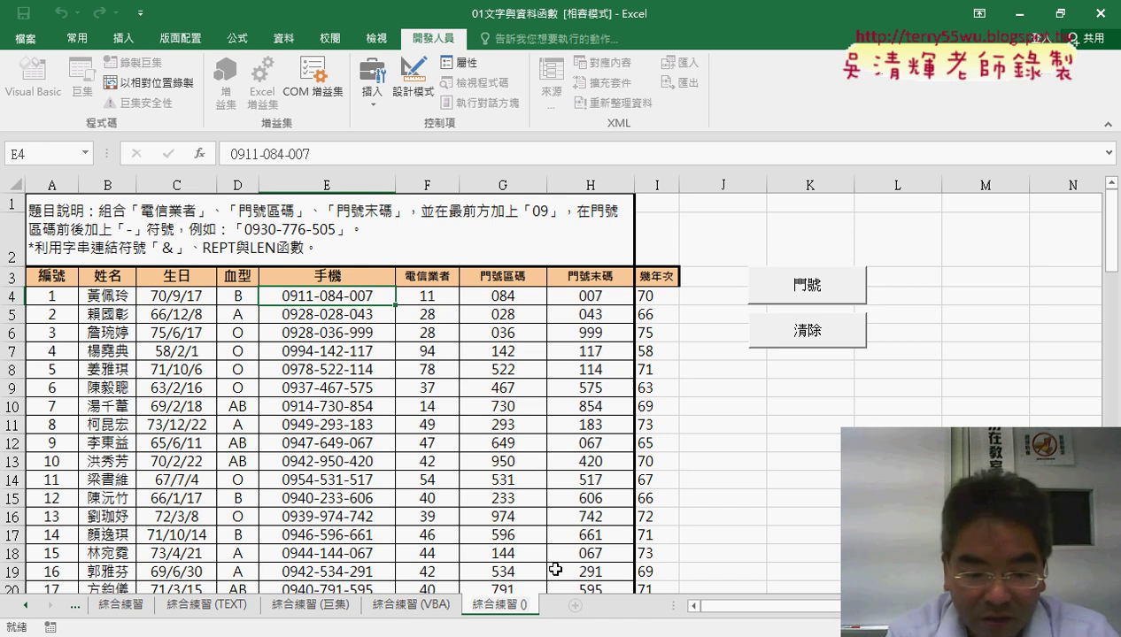
type("公")
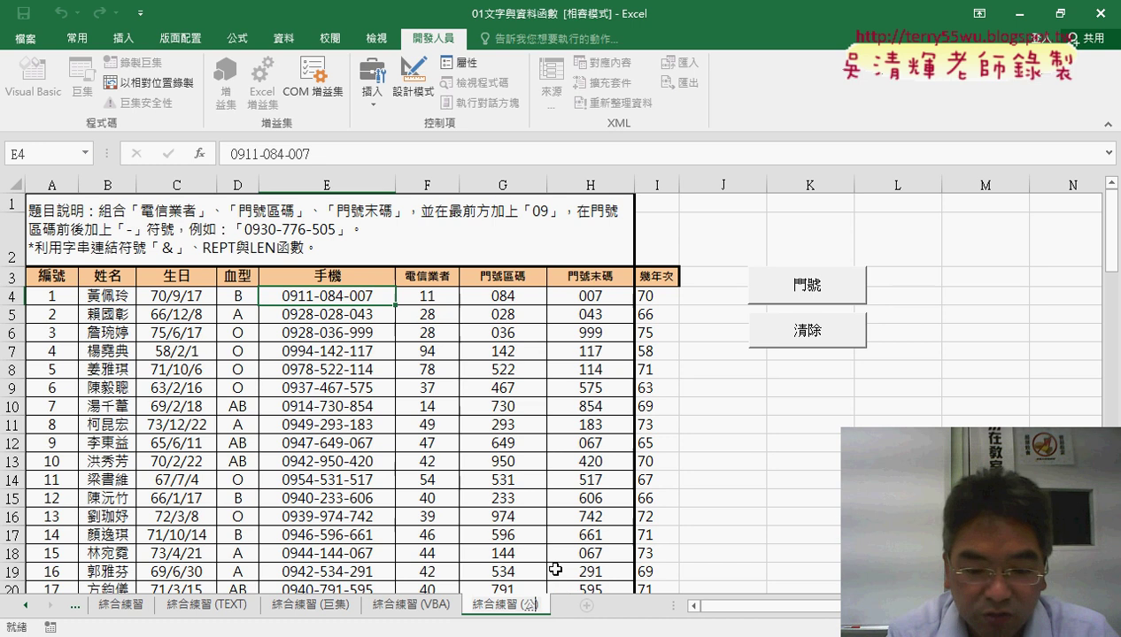
type("攻勢)")
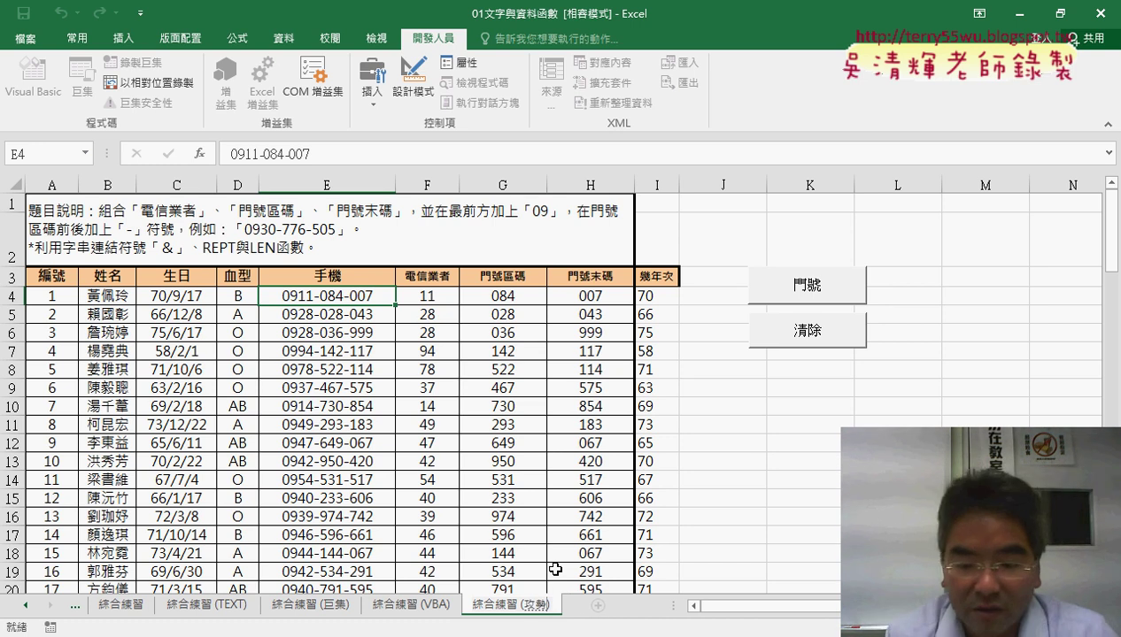
key("Down")
key("Down")
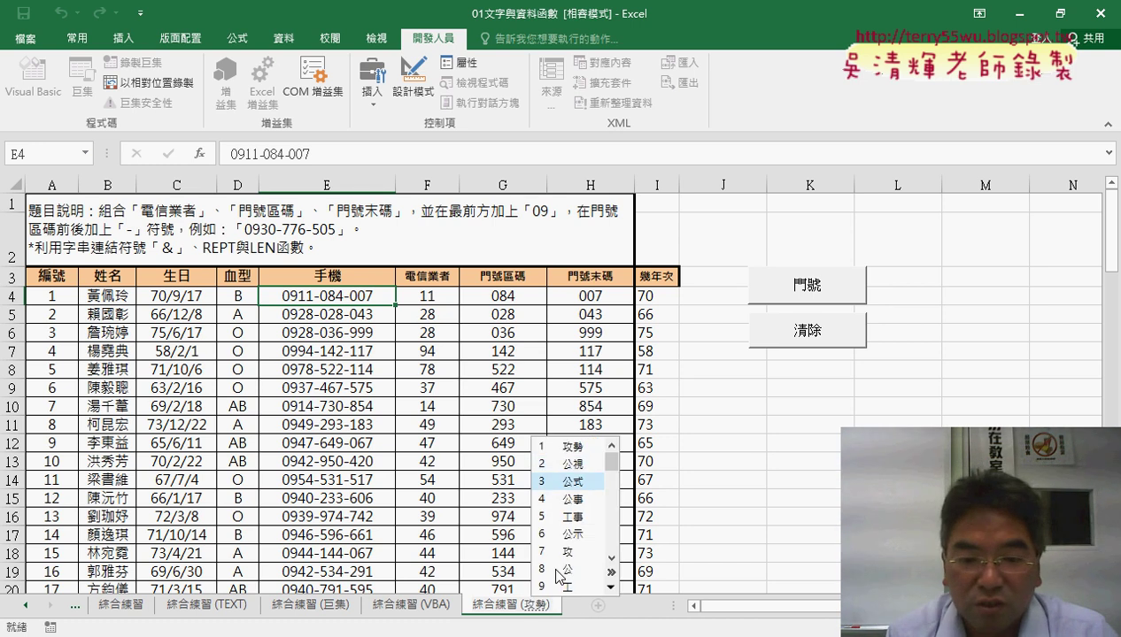
key("Return")
key("Return")
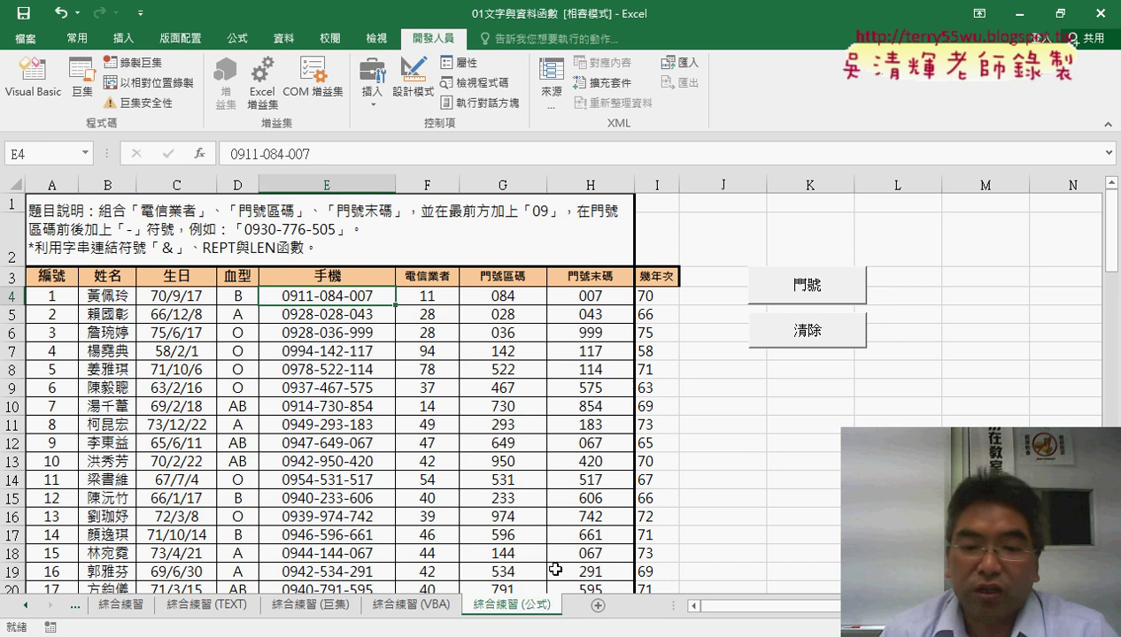
left_click(805, 483)
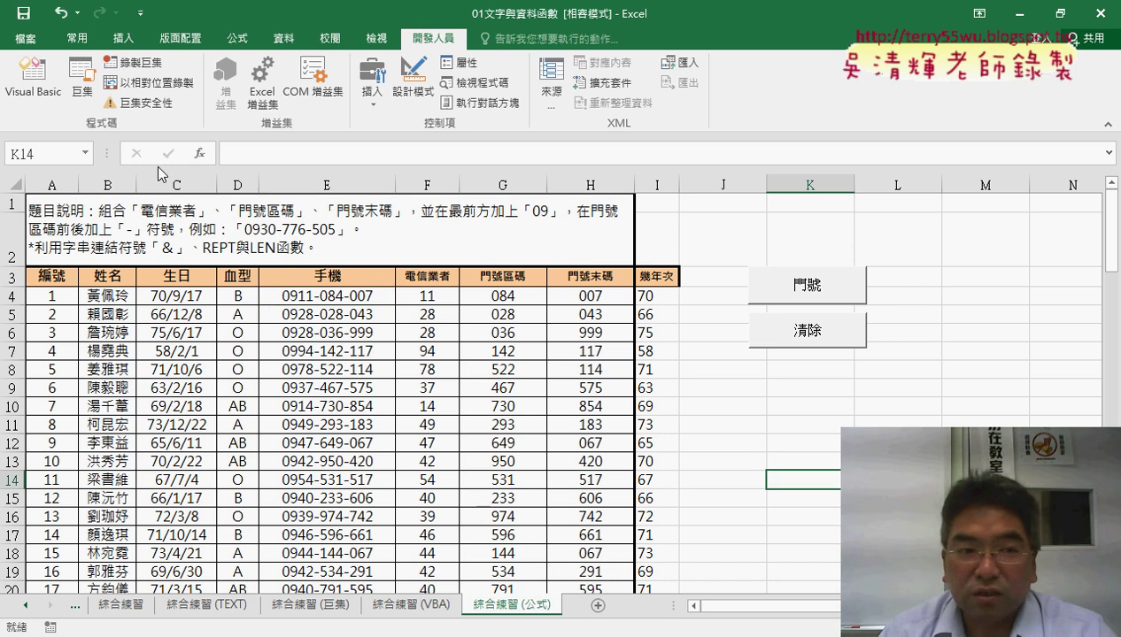
Copy the whole 門號 sub in Module2 and paste a duplicate below its End Sub.
left_click(44, 95)
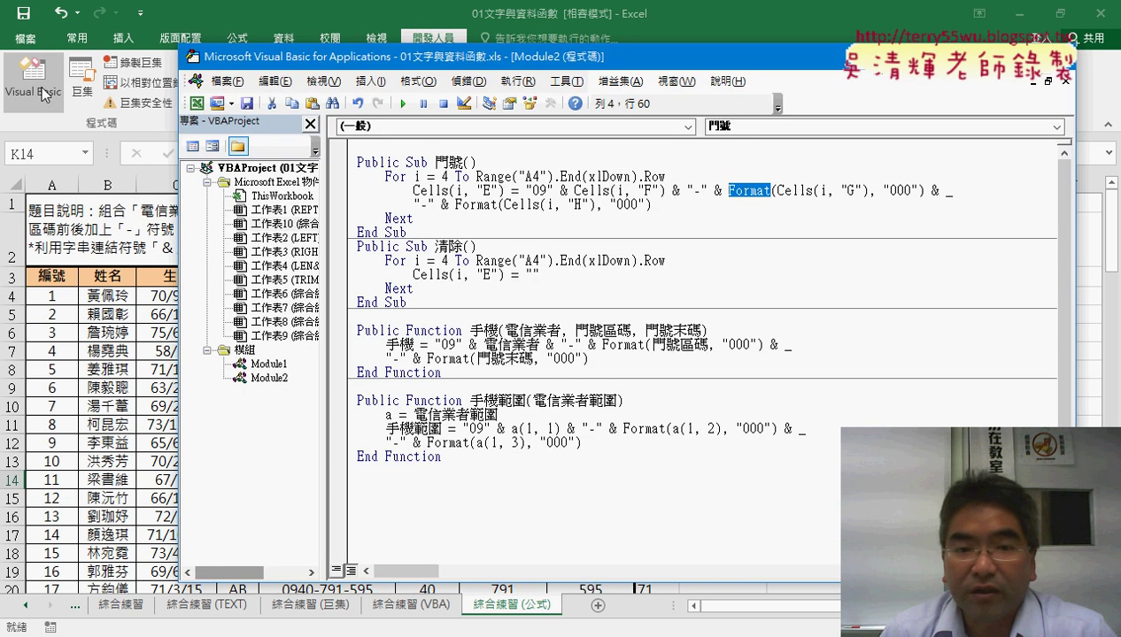
left_click_drag(413, 233, 352, 162)
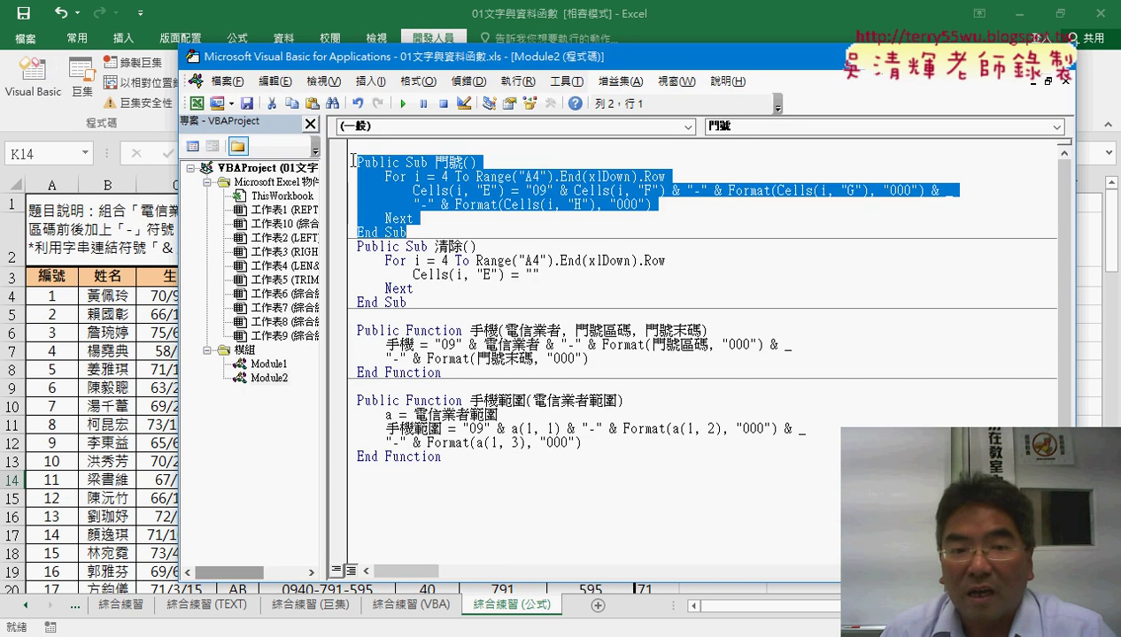
right_click(395, 202)
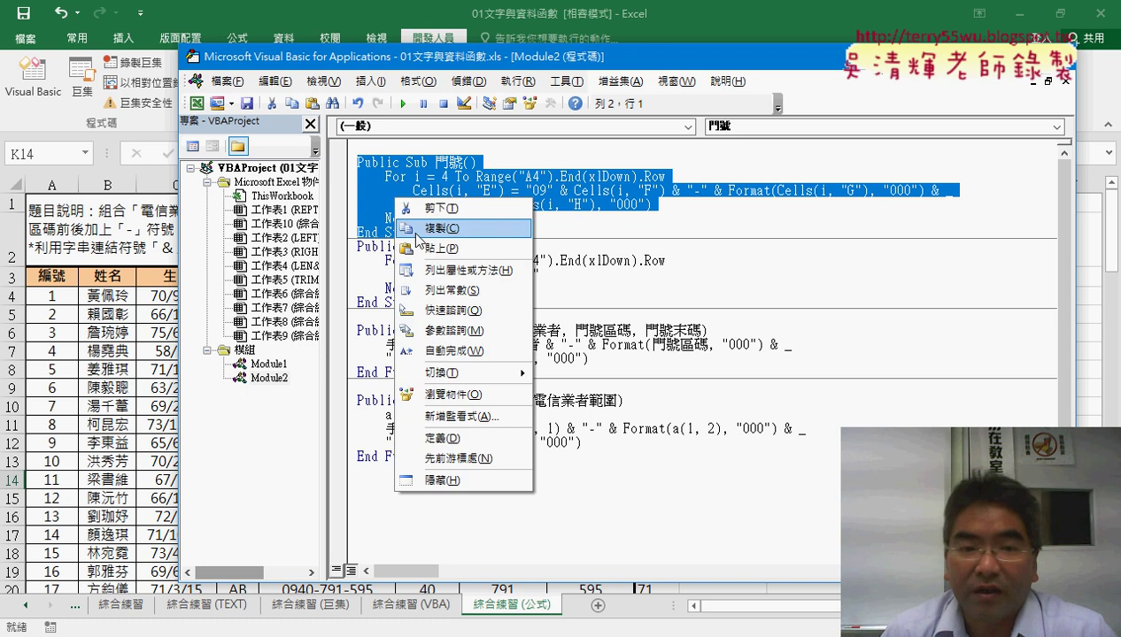
left_click(403, 220)
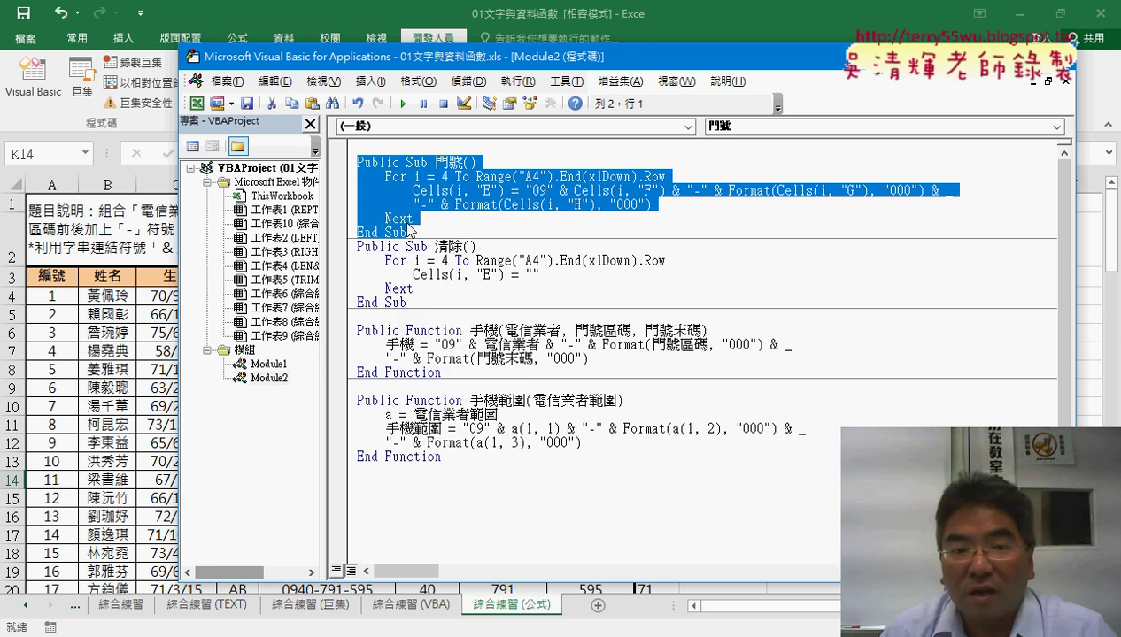
left_click(426, 234)
key("Return")
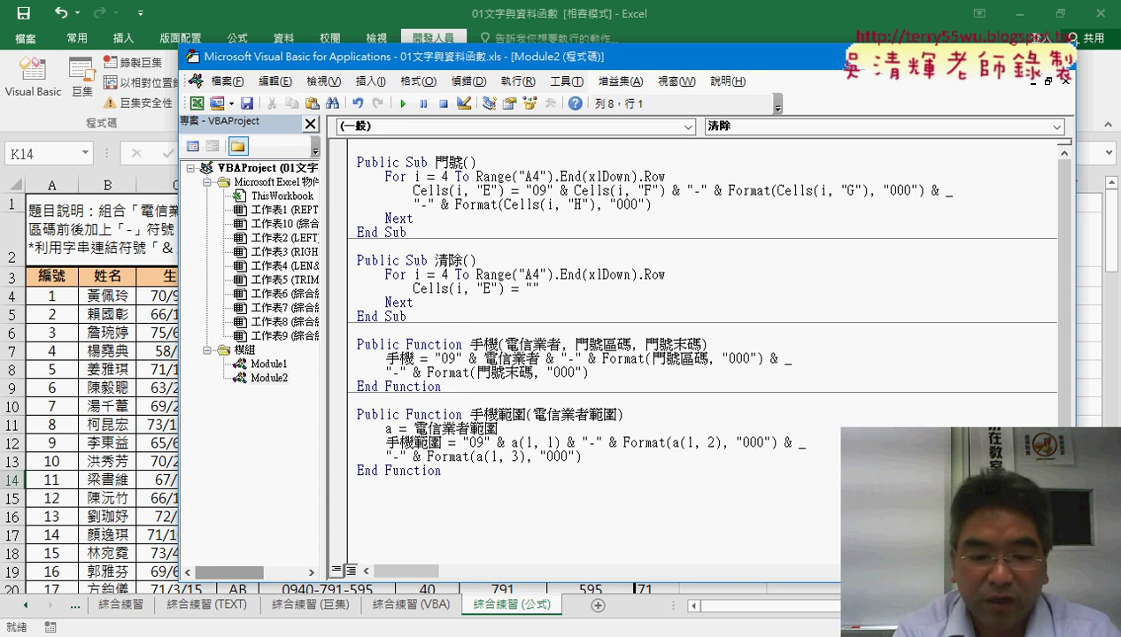
key("ctrl+v")
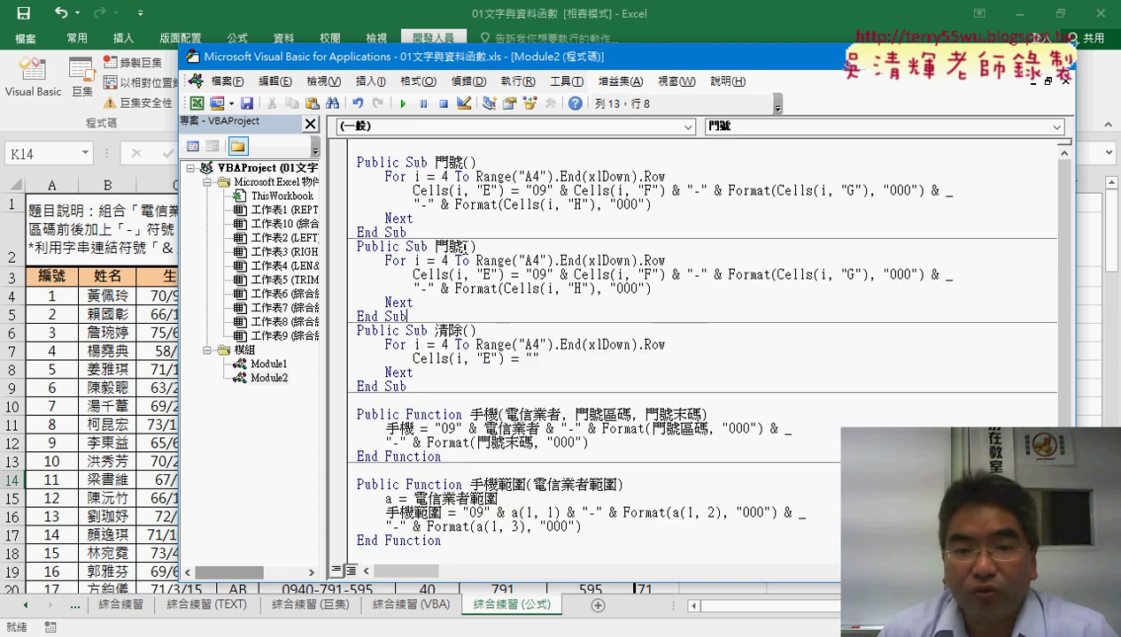
Rename the duplicated sub to 門號_公式 and select its concatenation expression.
left_click(458, 247)
type("_")
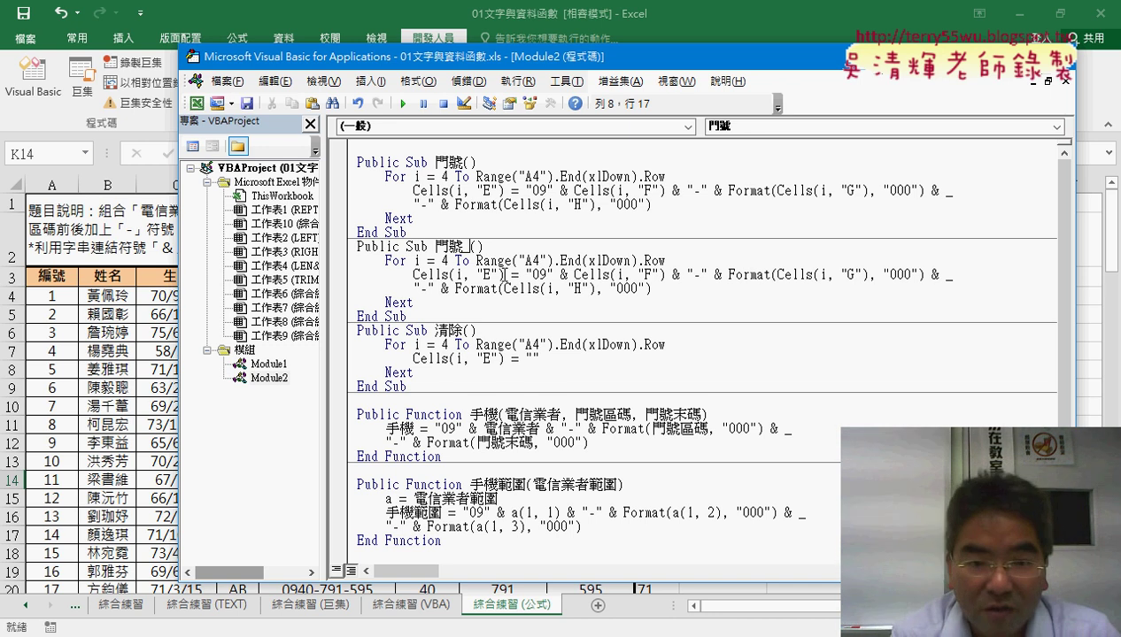
type("ㄍㄨㄥ ㄕ")
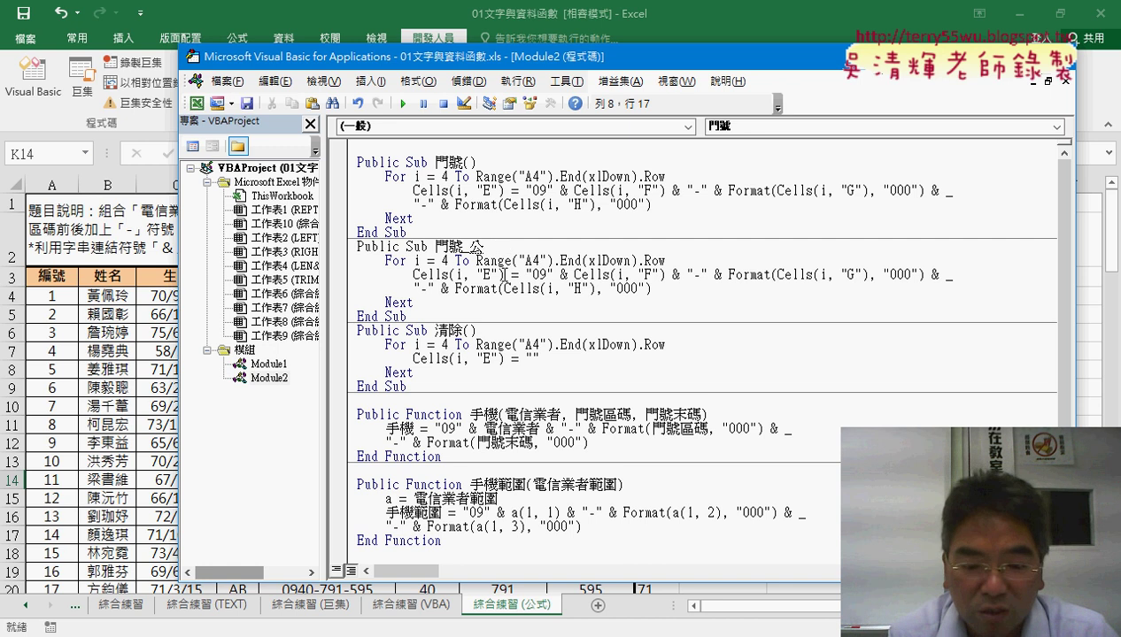
type("ˋ")
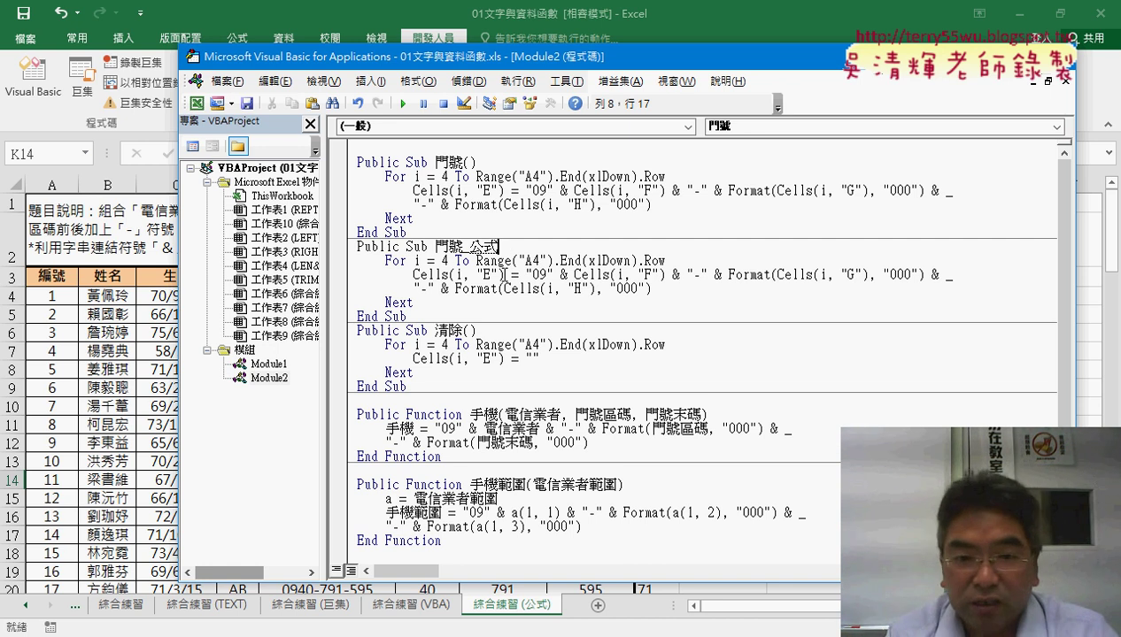
key("Return")
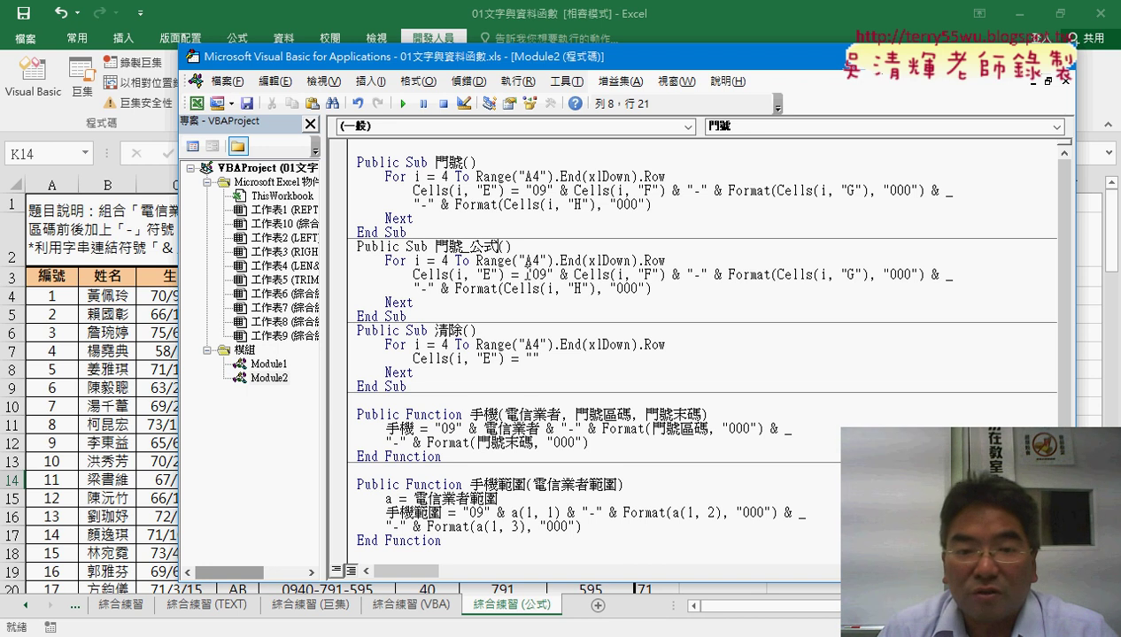
left_click_drag(526, 274, 650, 288)
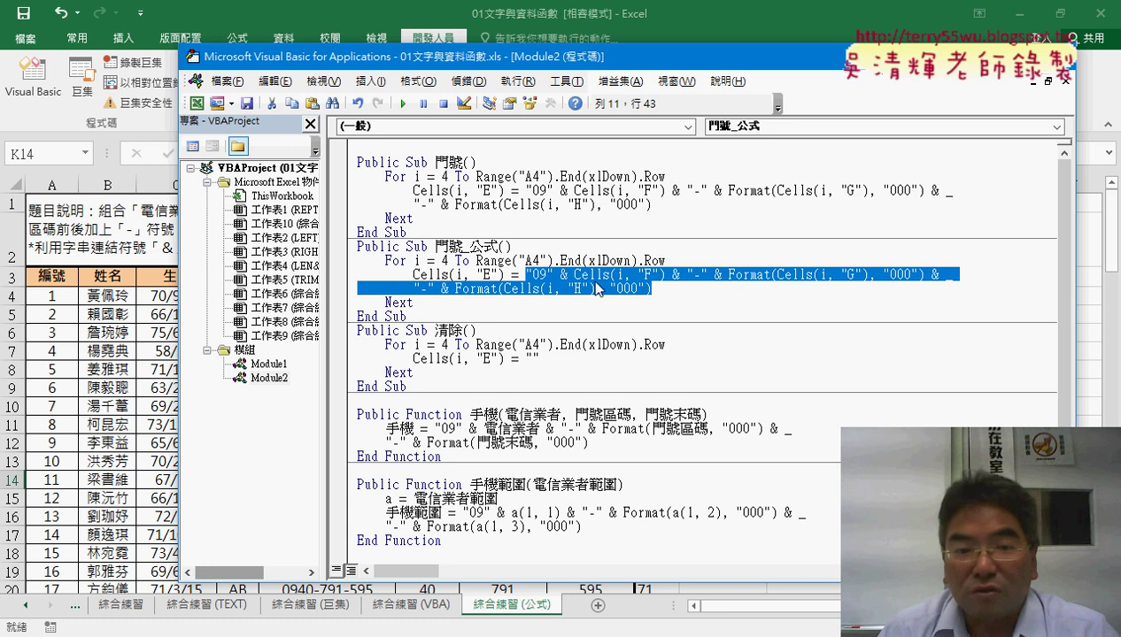
Replace the concatenation expression in 門號_公式 with empty quotes "".
left_click_drag(537, 58, 678, 60)
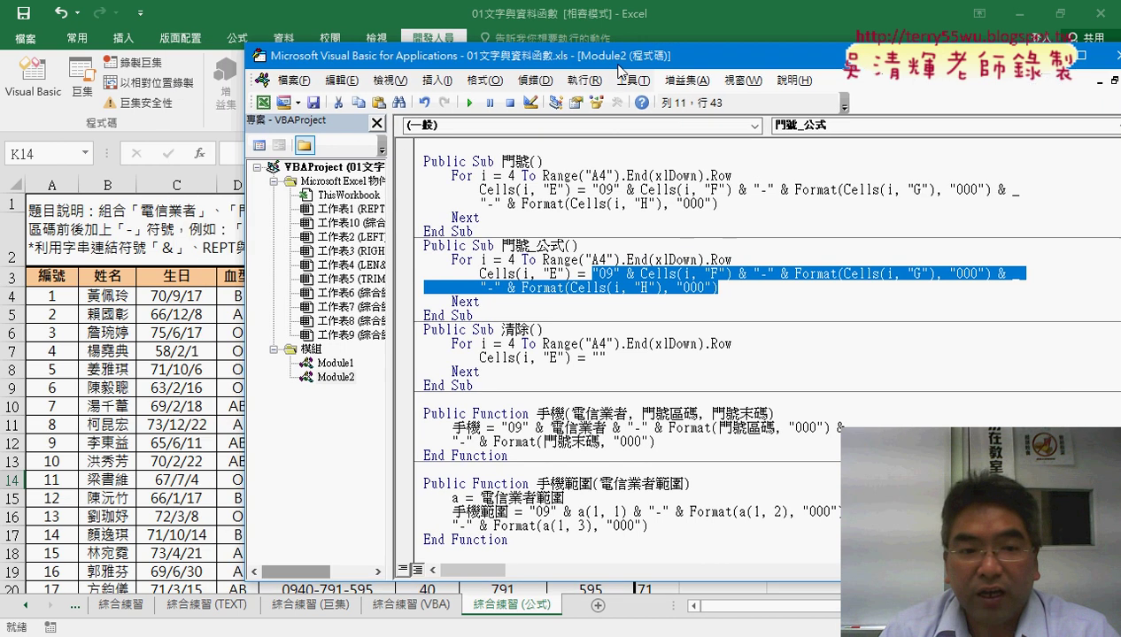
left_click_drag(460, 58, 520, 60)
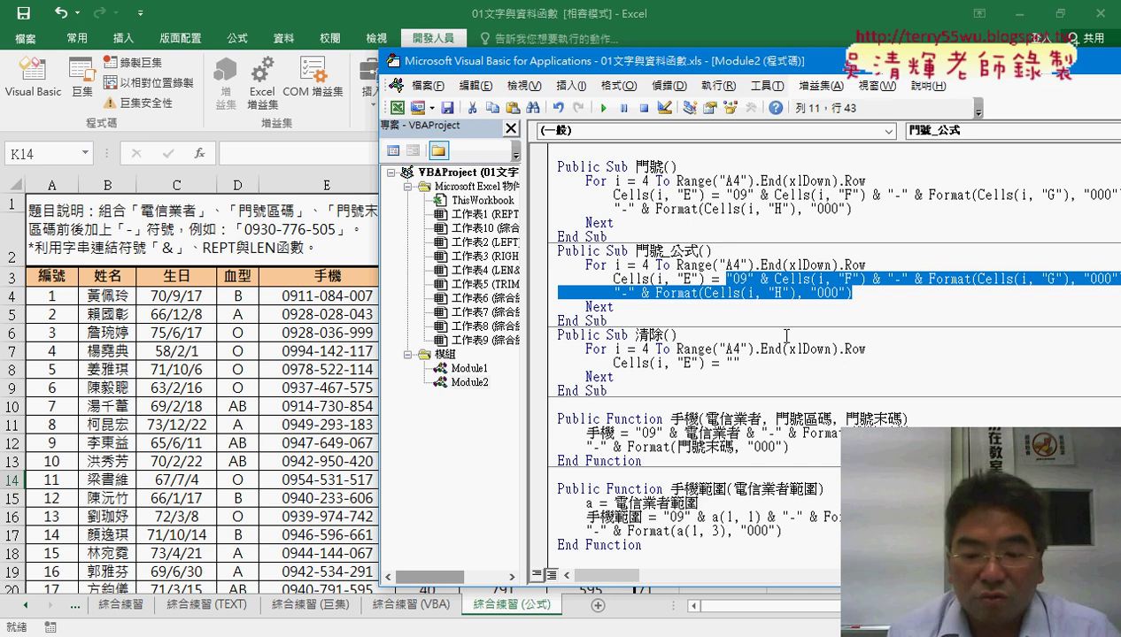
key("Delete")
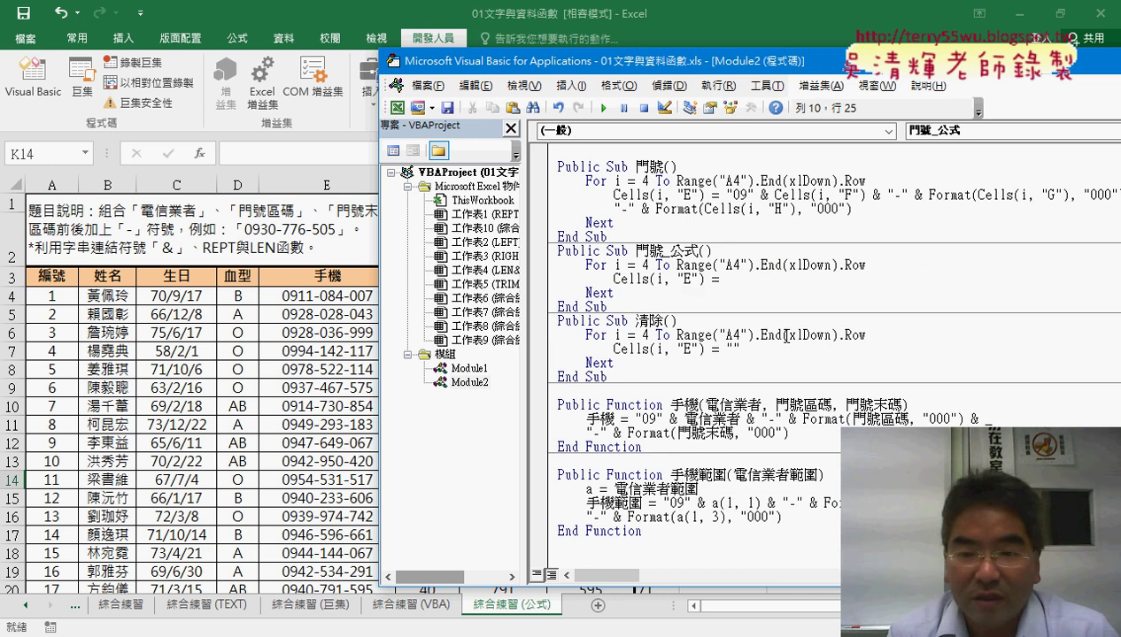
type("\"")
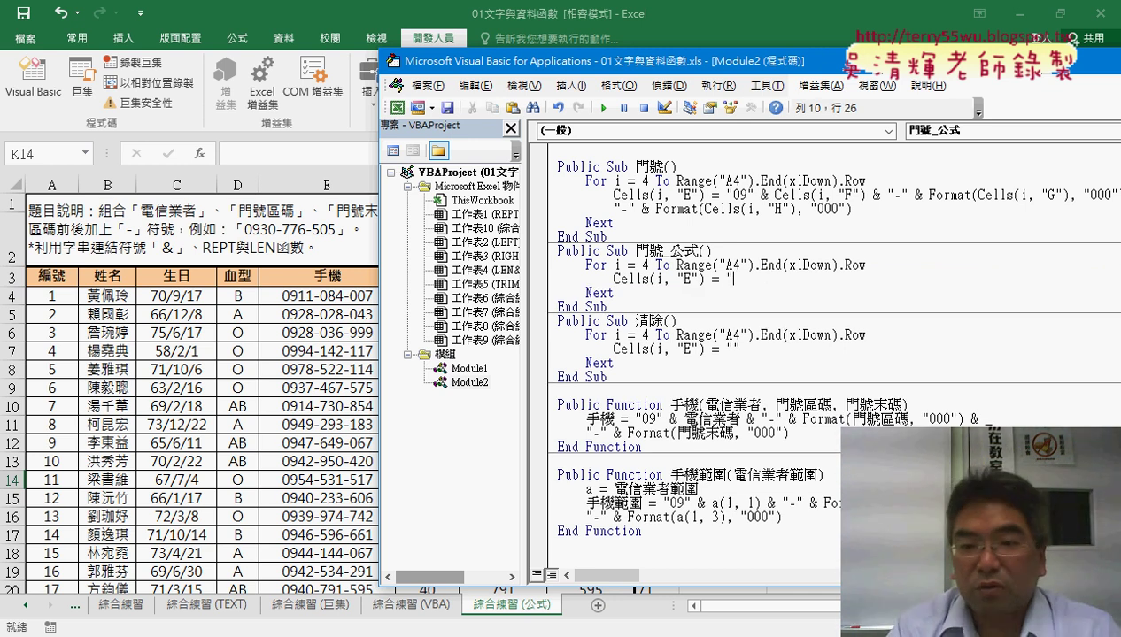
type("\"")
key("shift+Left")
key("shift+Left")
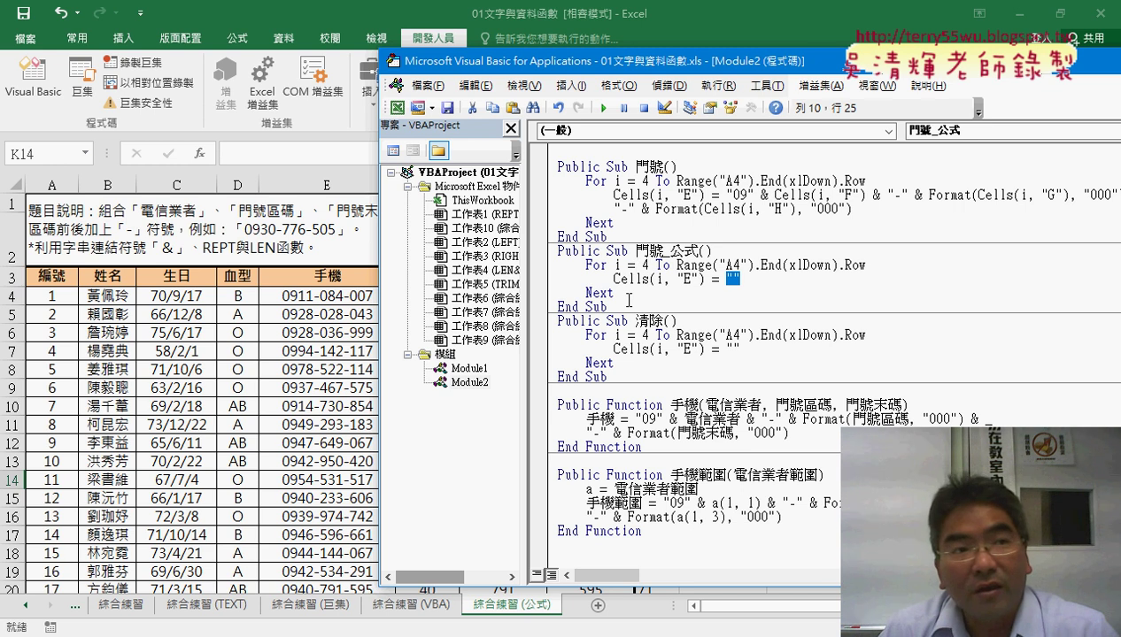
left_click(753, 281)
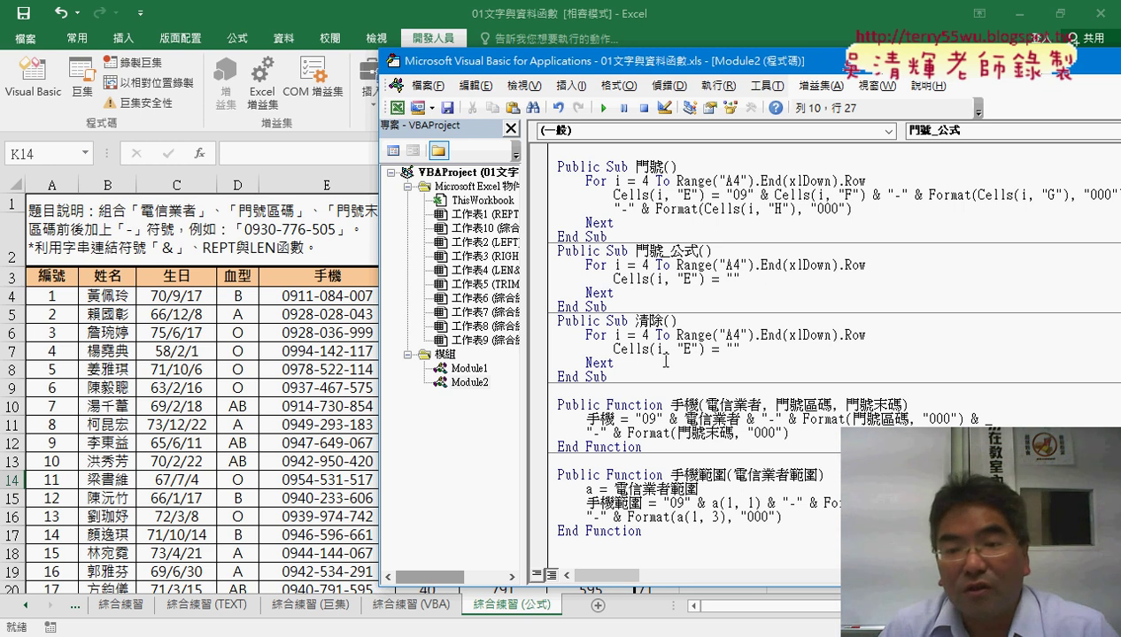
left_click_drag(746, 348, 726, 347)
left_click_drag(739, 280, 725, 280)
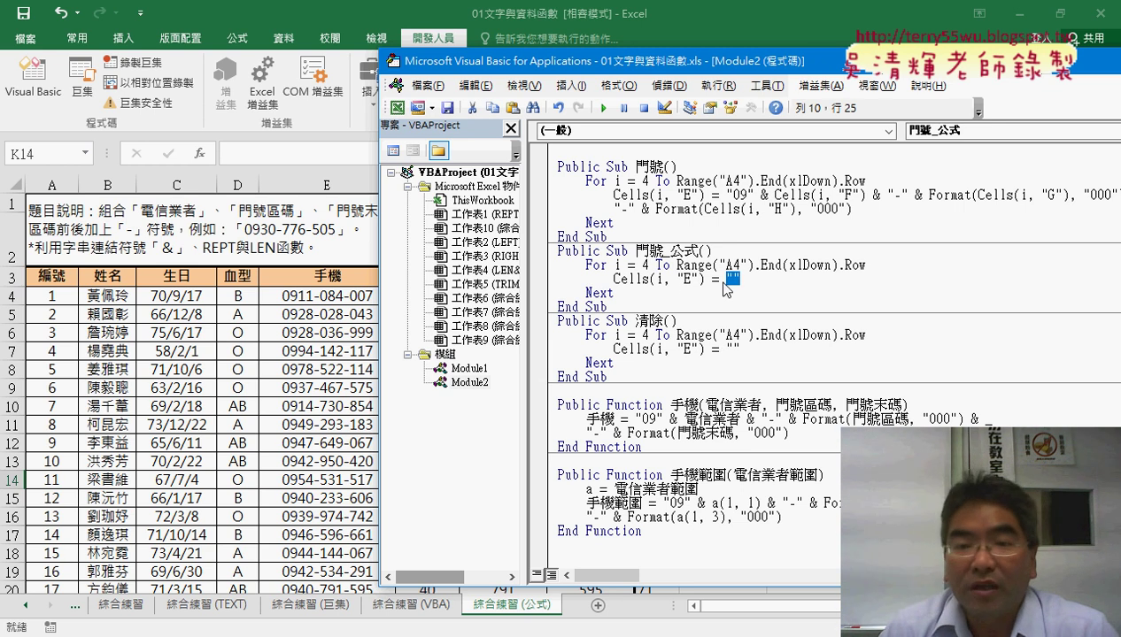
Run 門號_公式 to clear column E, then show the 綜合練習 (TEXT) sheet.
left_click(678, 279)
left_click(603, 108)
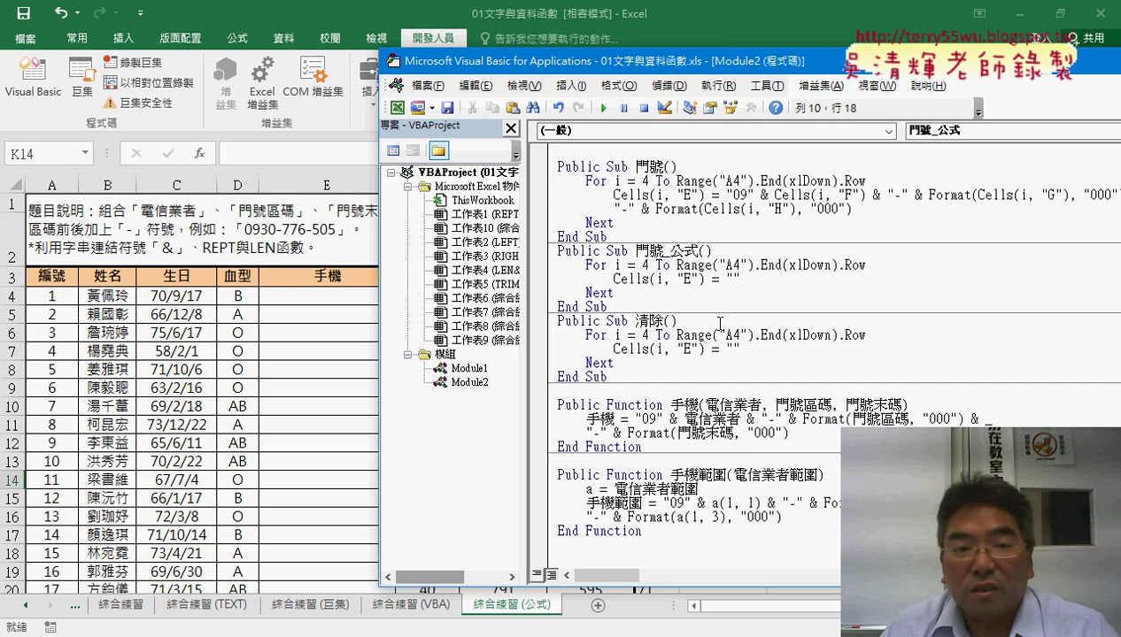
left_click(747, 282)
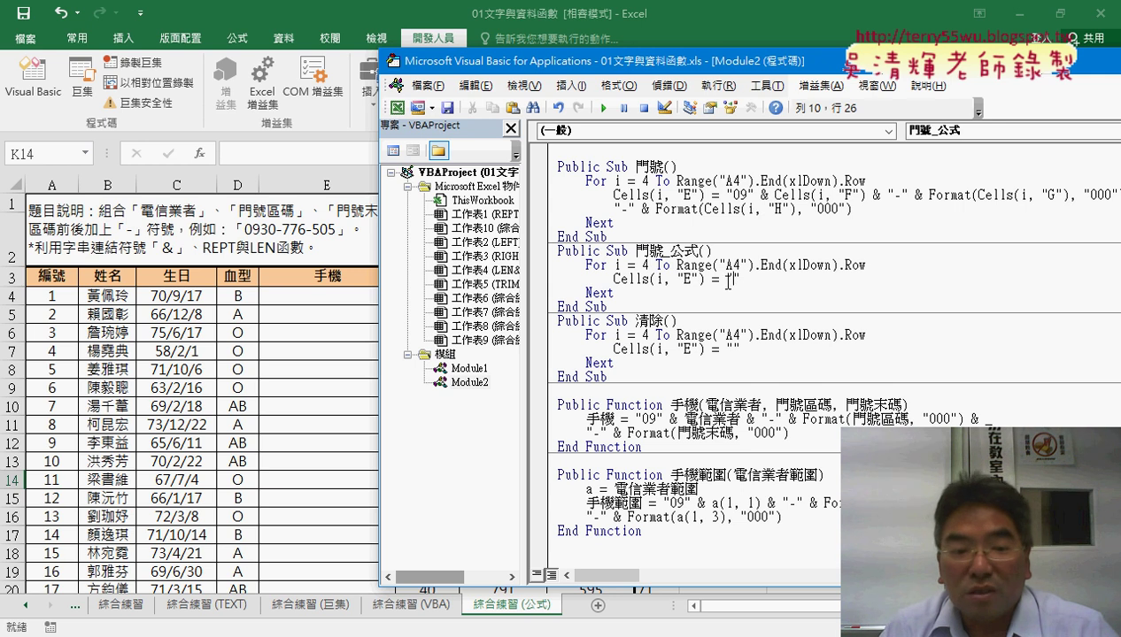
left_click(208, 605)
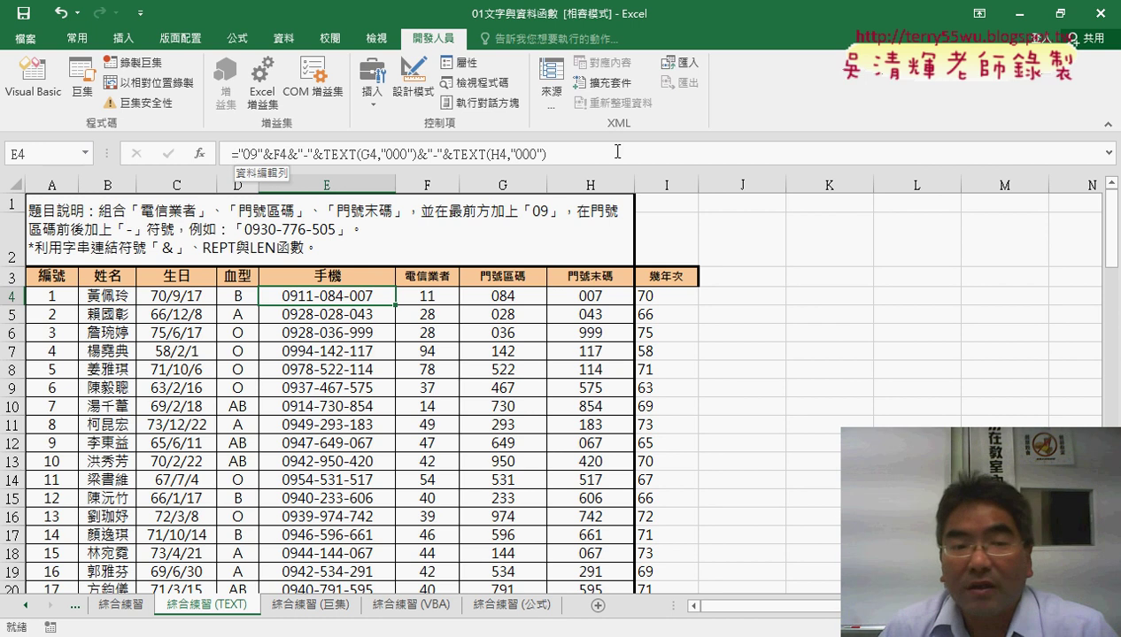
Copy E4's formula ="09"&F4&"-"&TEXT(G4,"000")&"-"&TEXT(H4,"000") without changing the cell.
left_click_drag(615, 153, 227, 154)
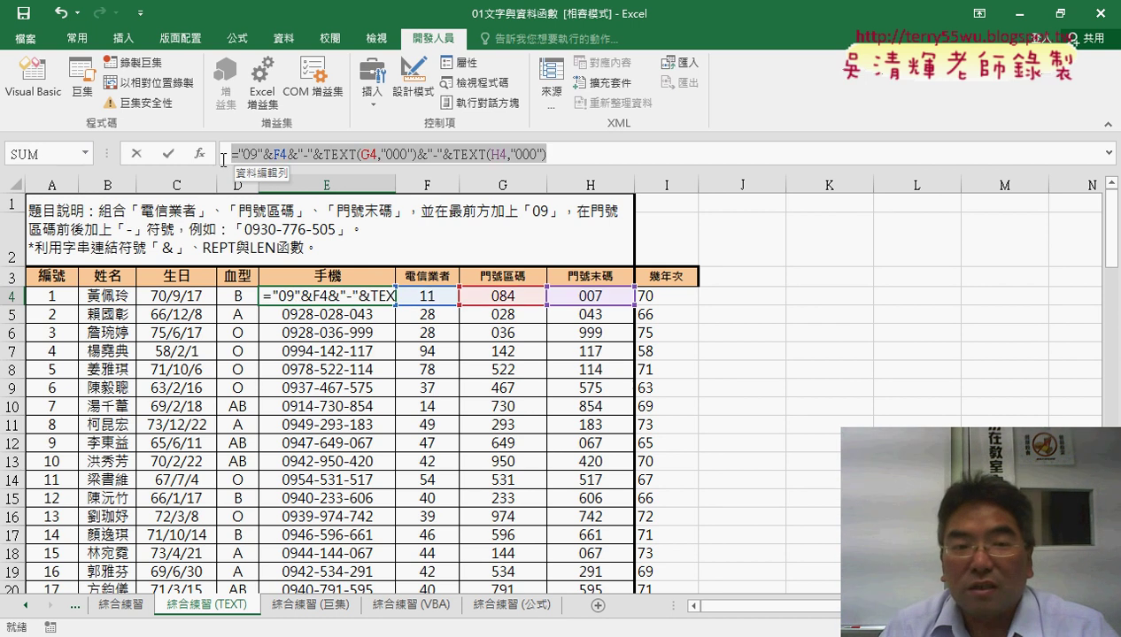
right_click(329, 154)
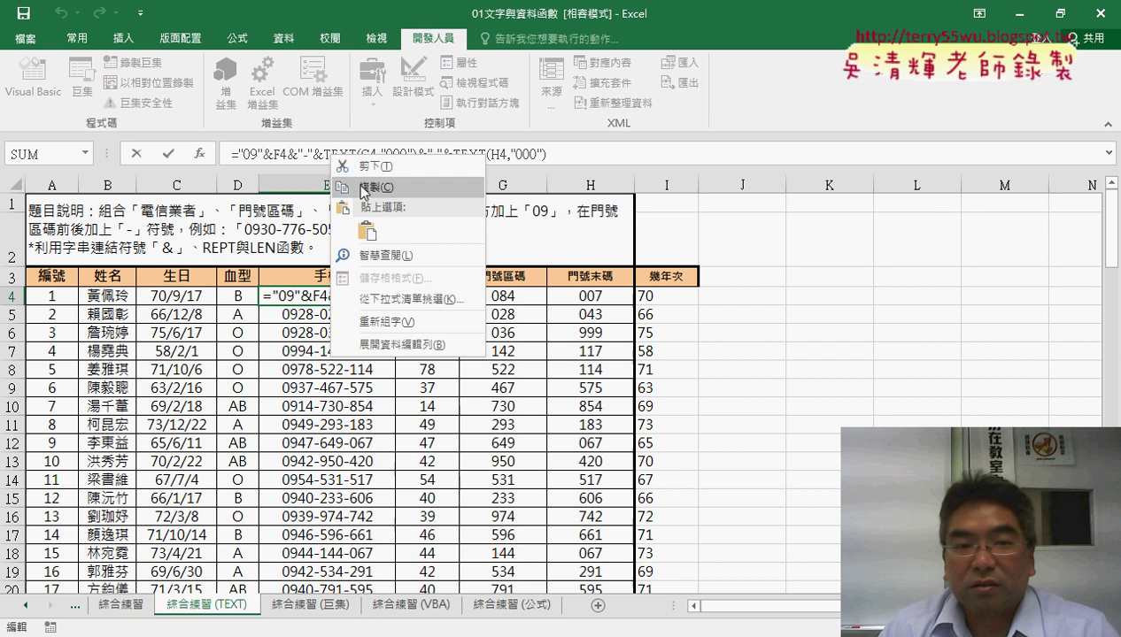
left_click(358, 184)
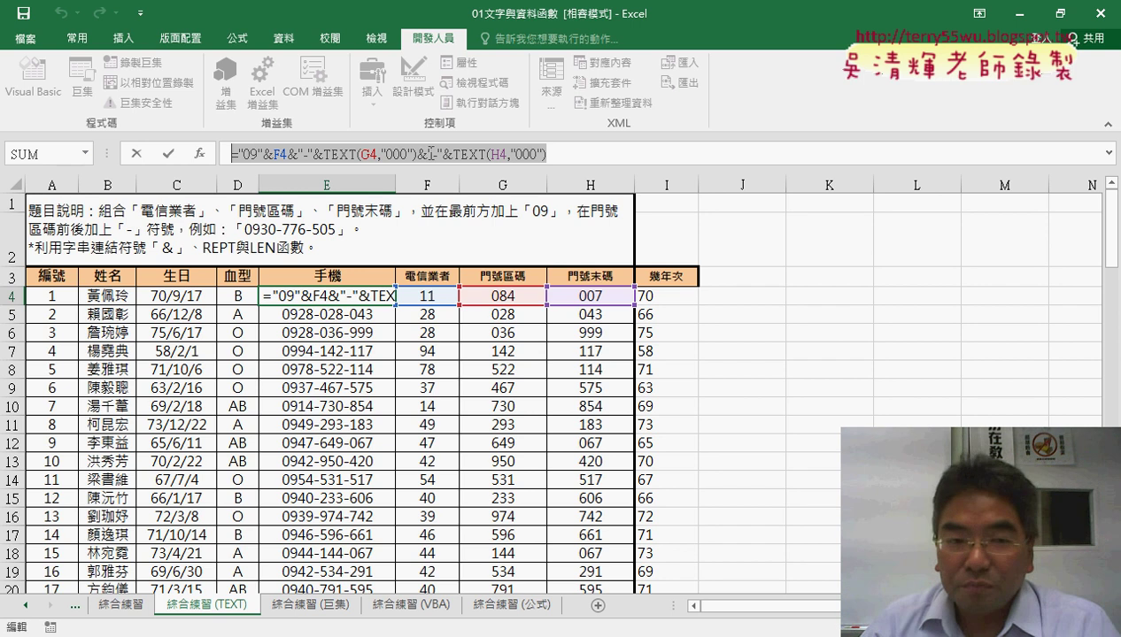
left_click(250, 152)
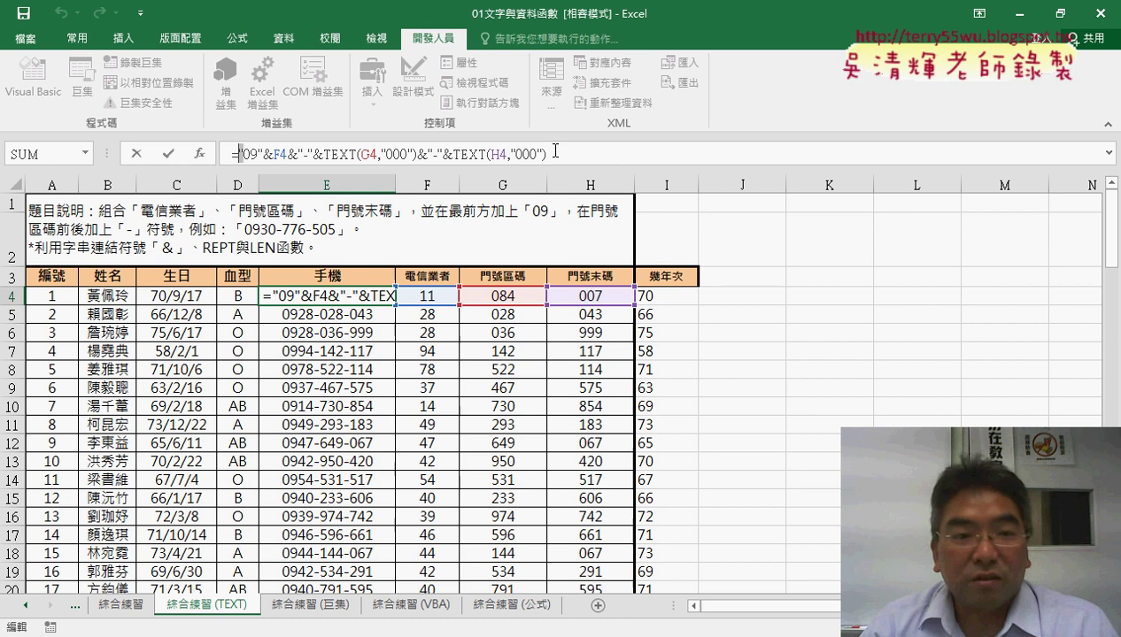
left_click_drag(585, 157, 188, 167)
key("ctrl+c")
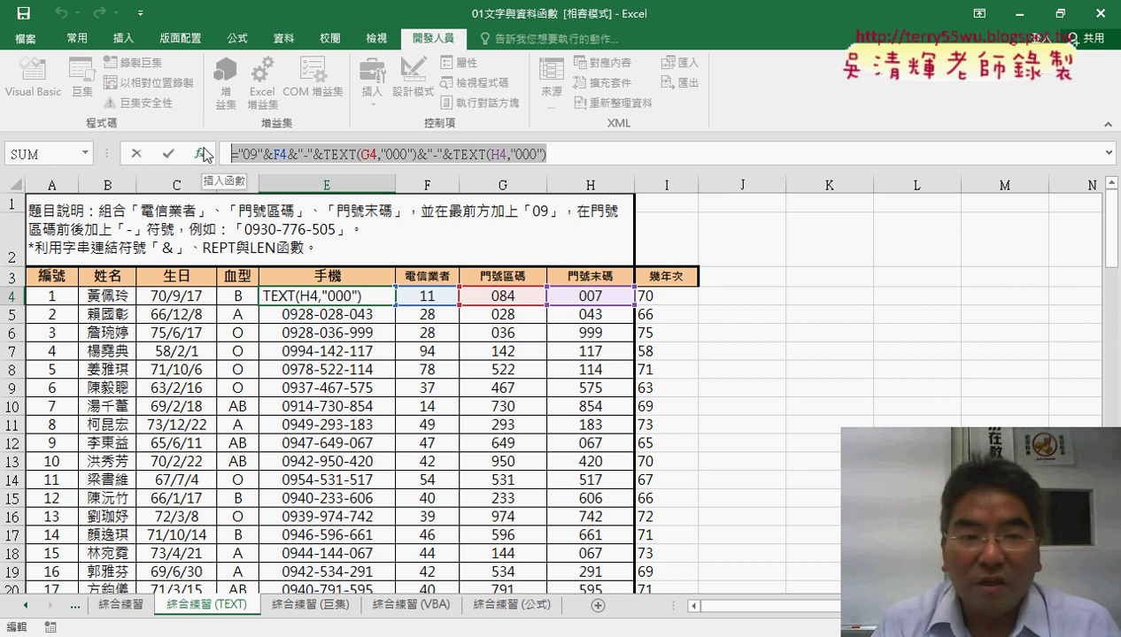
left_click(167, 154)
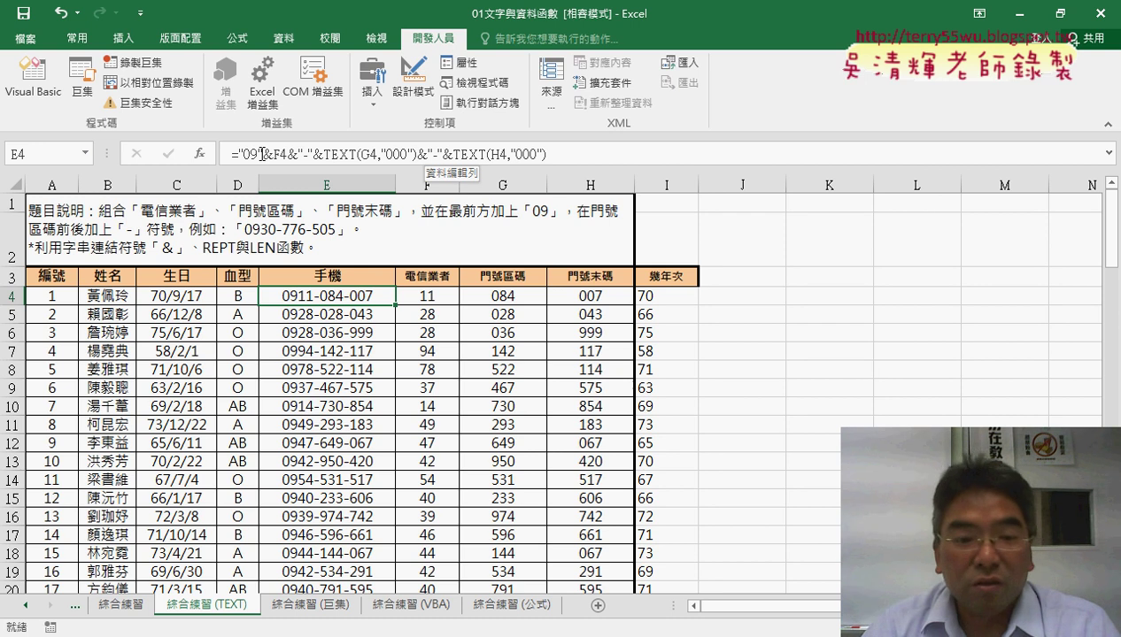
Paste the copied E4 formula between the quotes of 門號_公式's column E assignment.
left_click(416, 630)
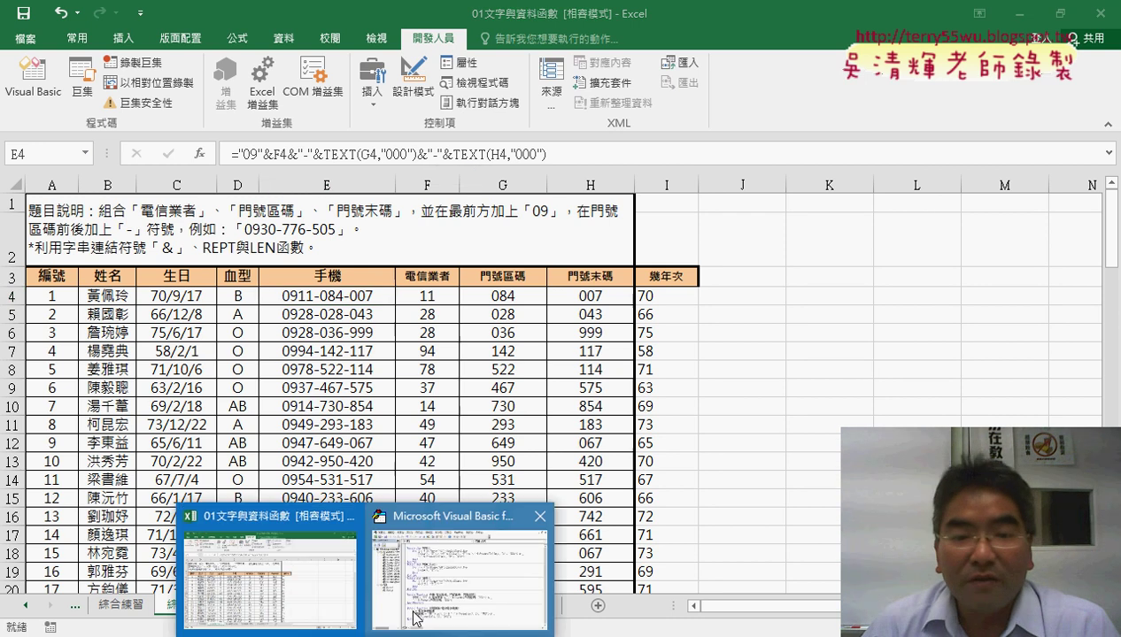
left_click(416, 617)
left_click(735, 282)
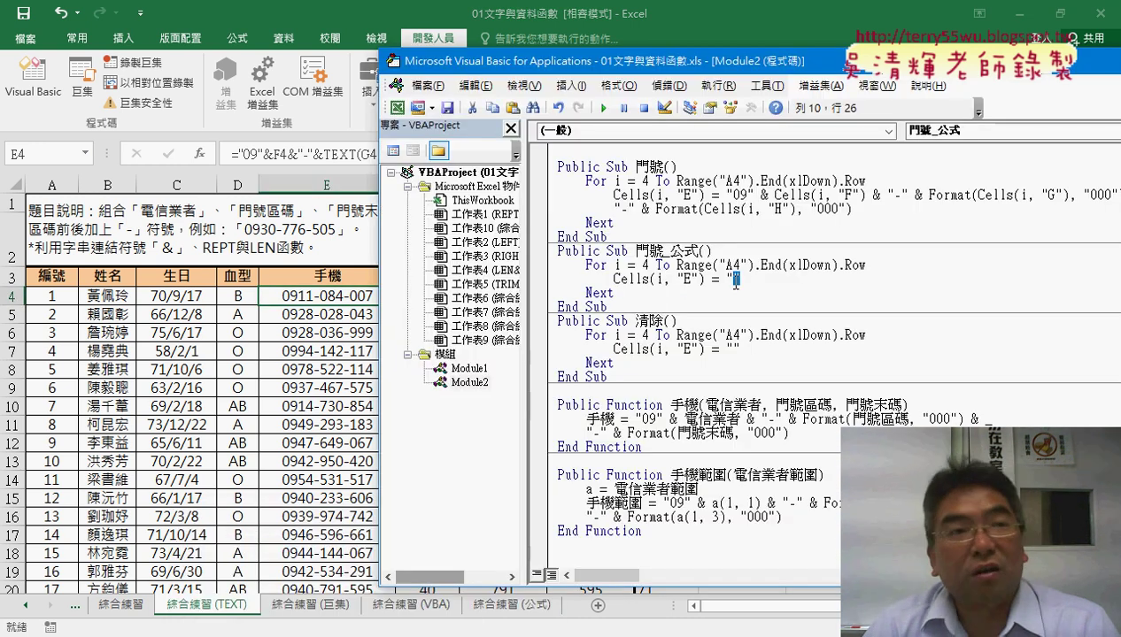
key("Right")
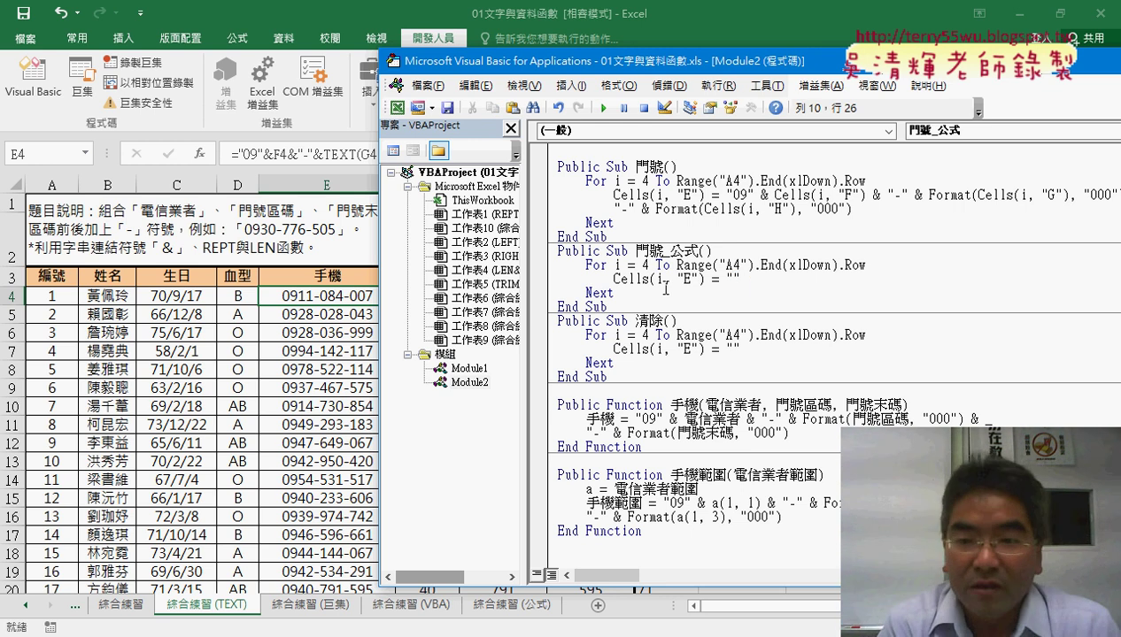
key("ctrl+v")
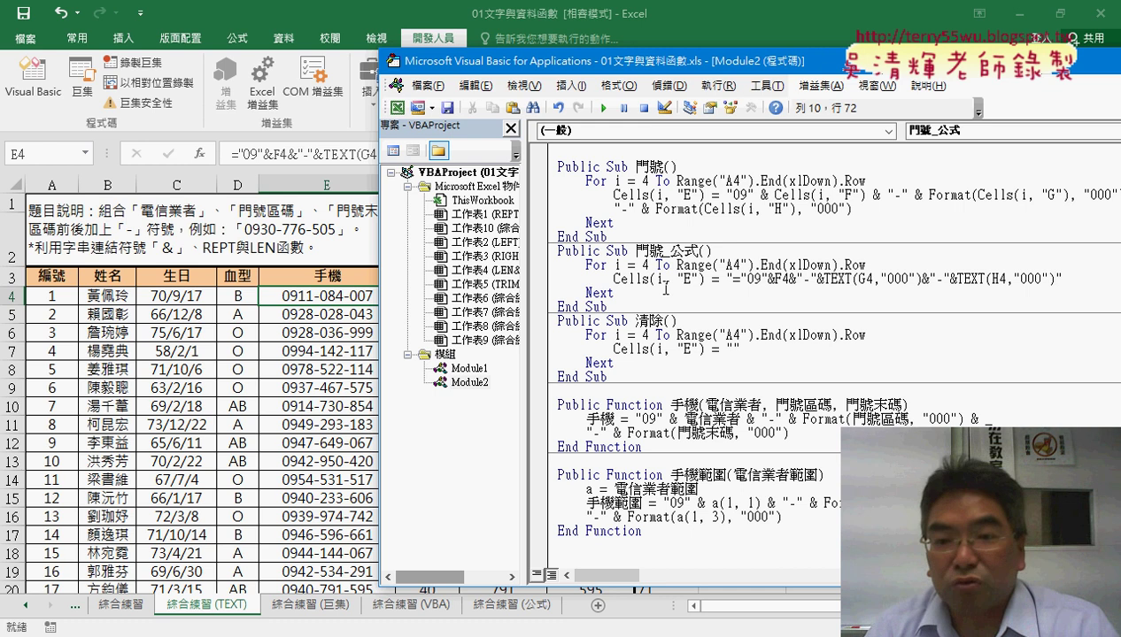
Run 門號_公式, which raises an expected-end-of-statement compile error.
double_click(728, 280)
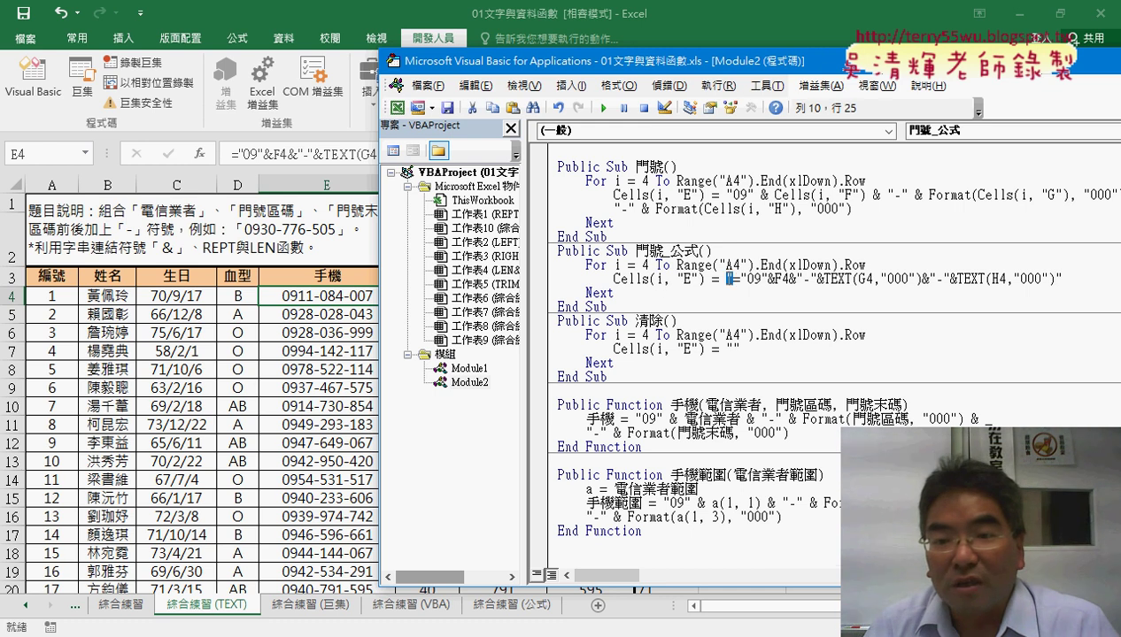
type("\"")
left_click_drag(737, 282, 1054, 278)
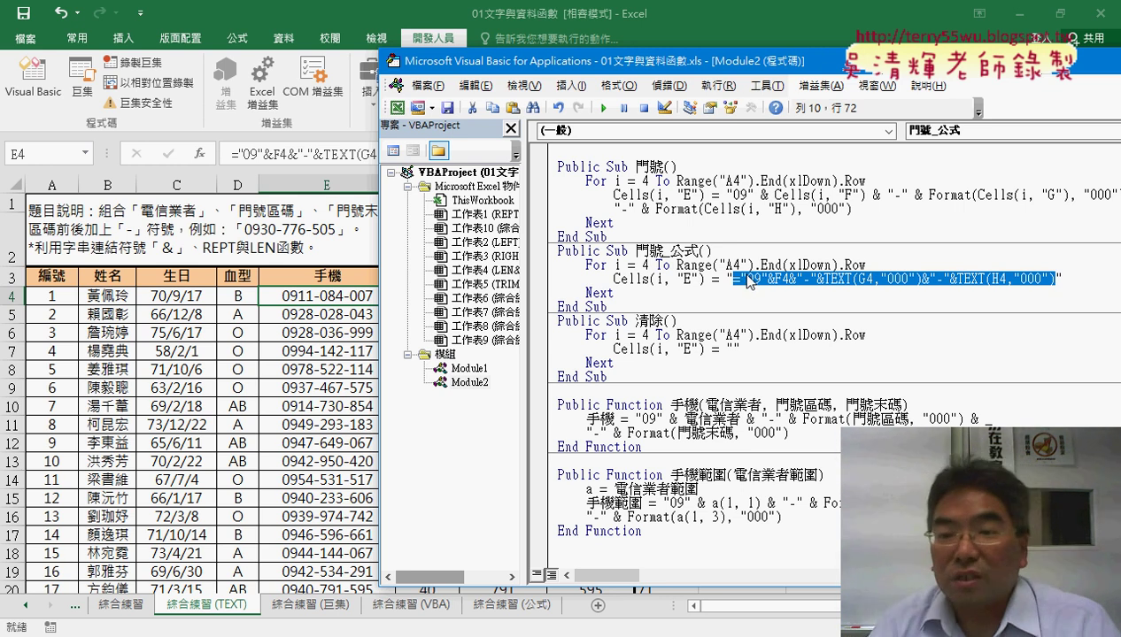
left_click(841, 336)
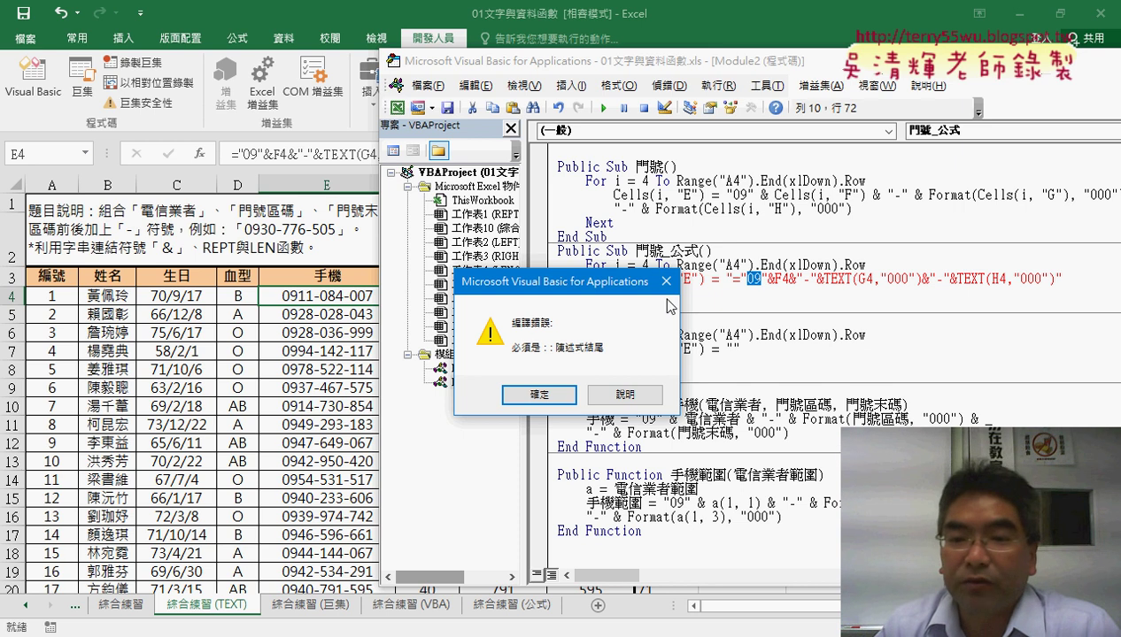
Dismiss the compile error and select the pasted formula string in 門號_公式.
left_click(665, 281)
left_click_drag(733, 280, 1053, 278)
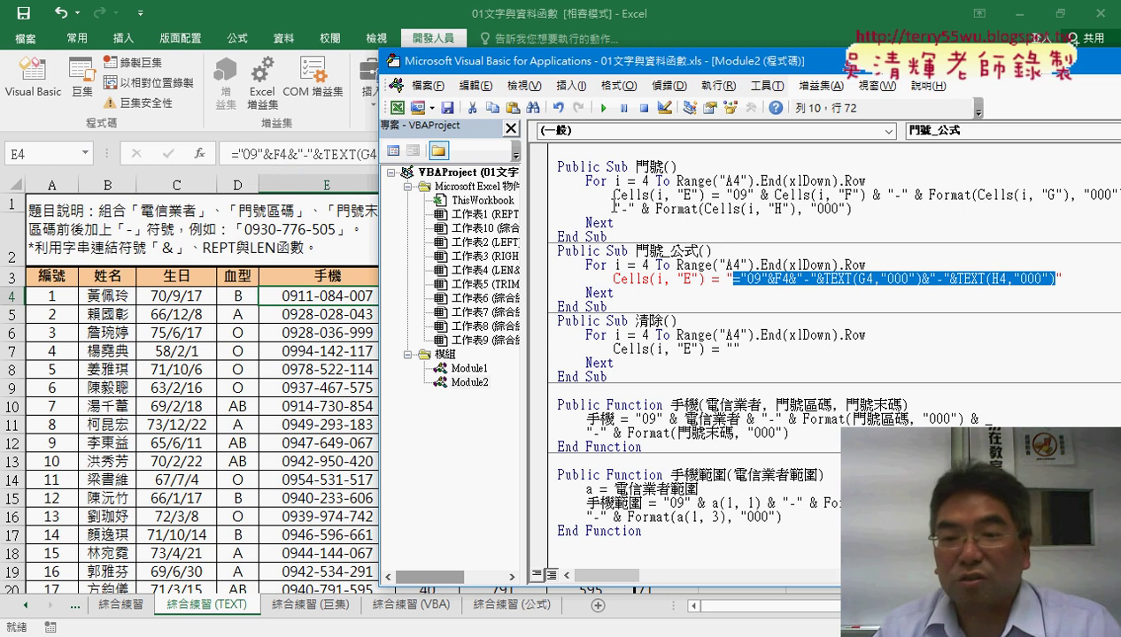
Double each quotation mark around 09, the dashes and 000 in the formula string, then select it.
left_click(770, 278)
left_click(747, 278)
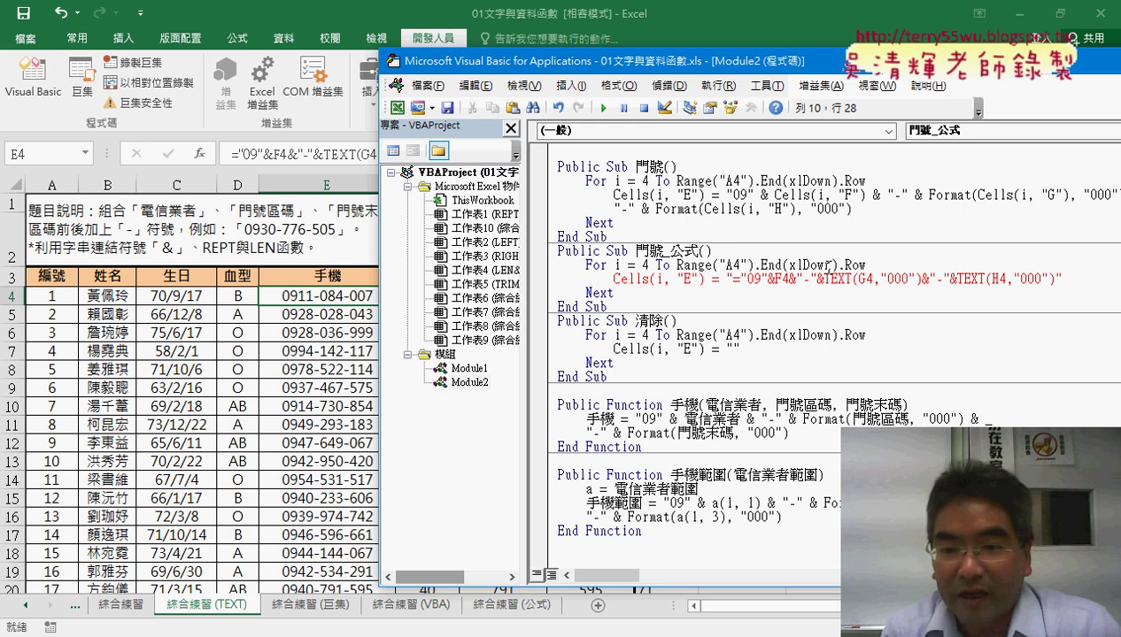
type("\"")
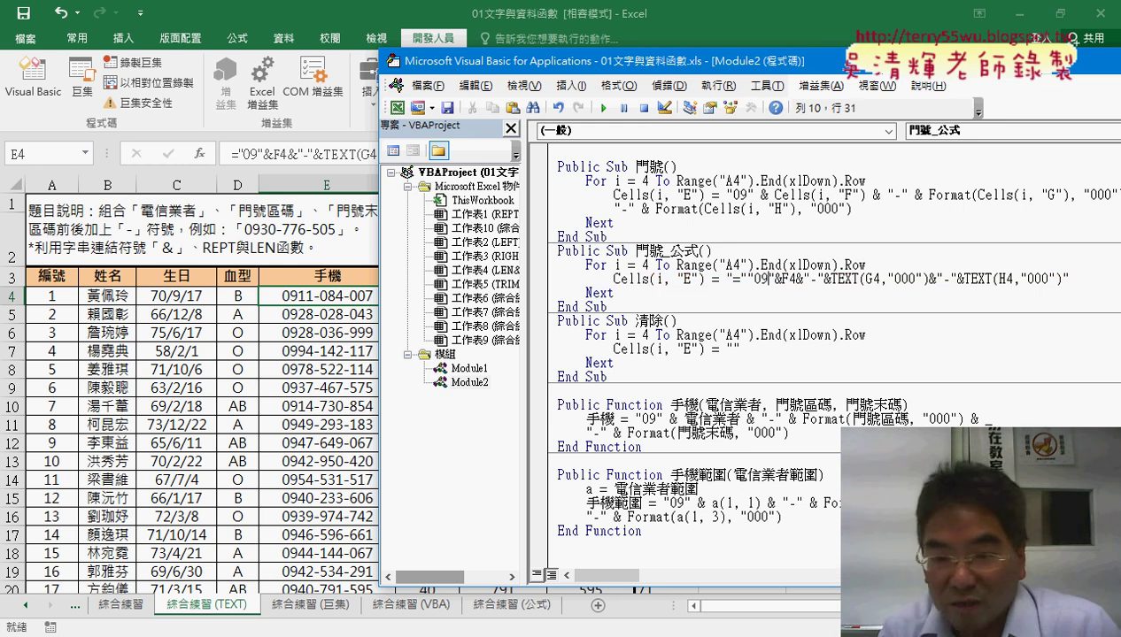
left_click(767, 278)
type("\"")
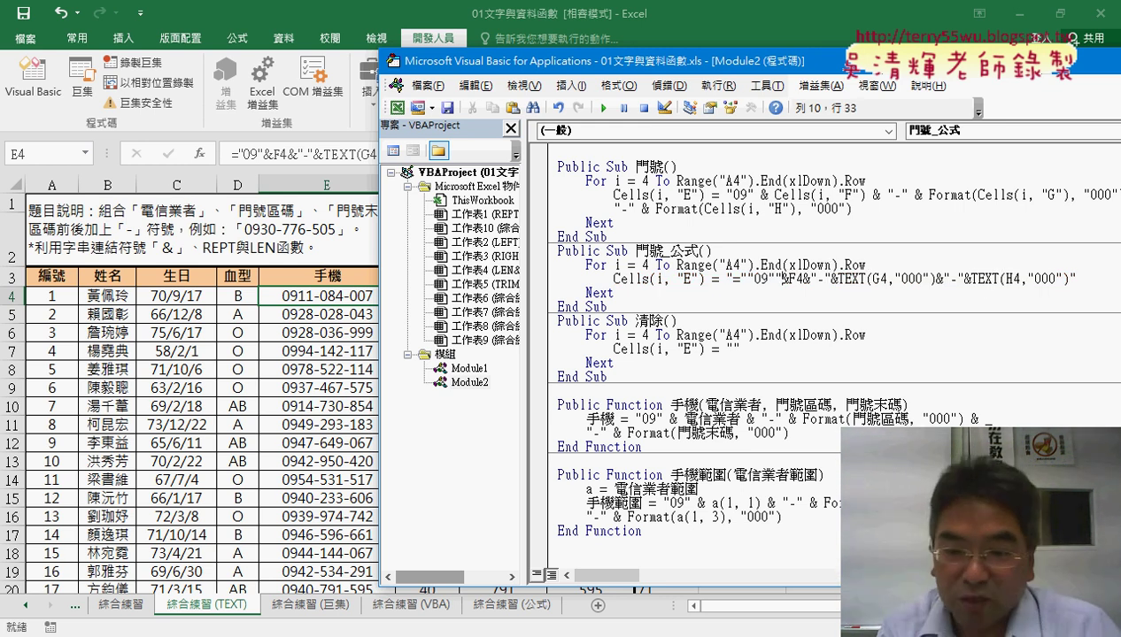
type("\"\"")
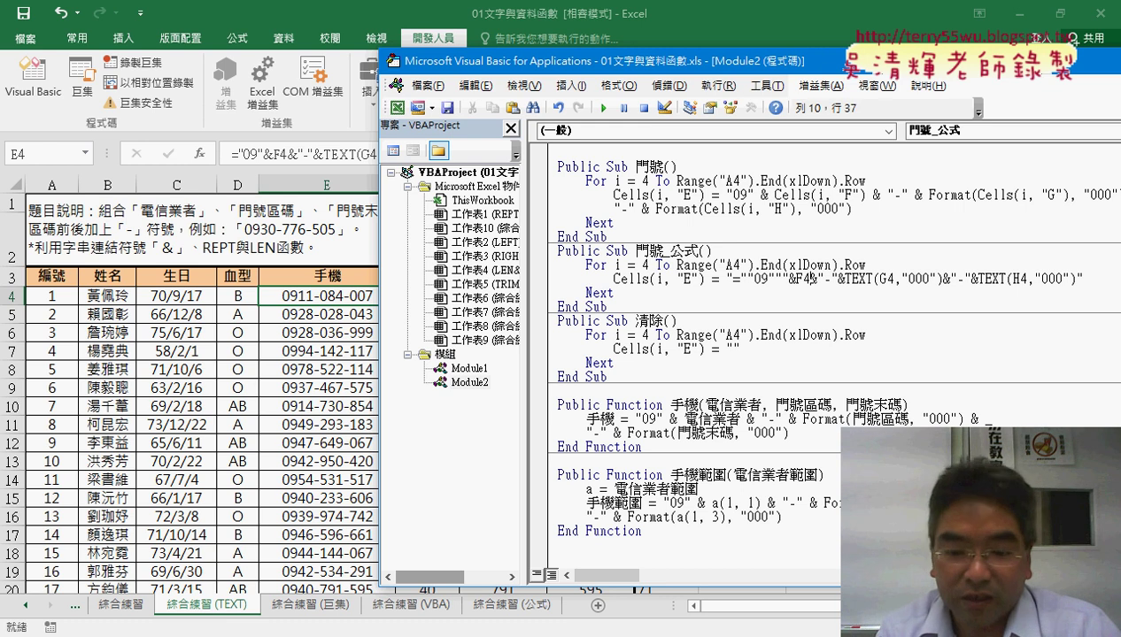
left_click(830, 278)
type("\"")
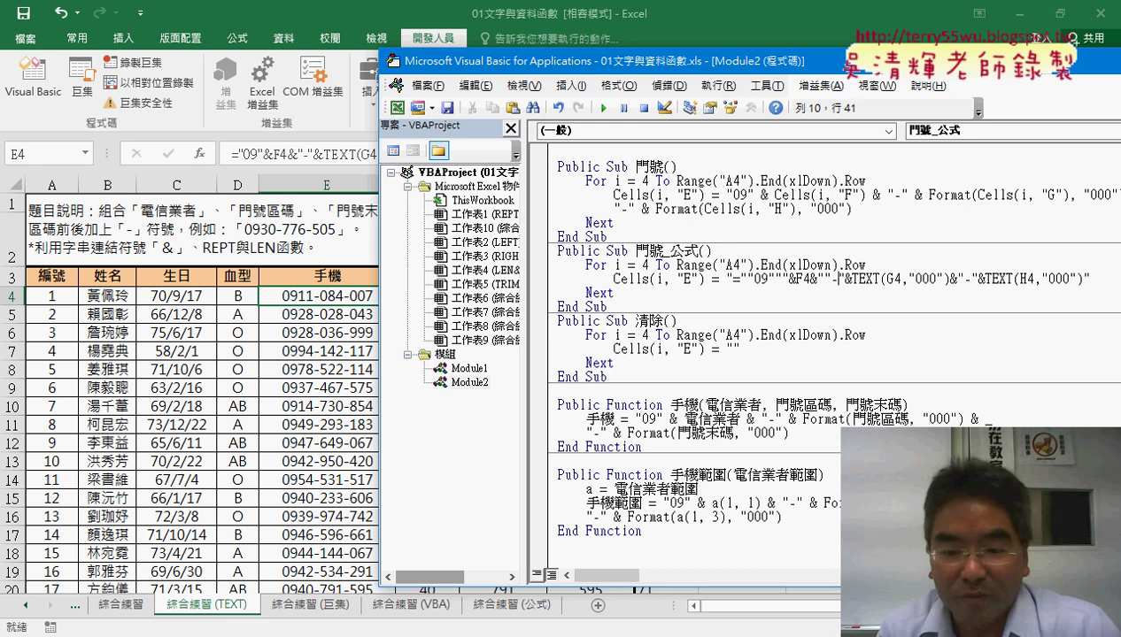
type("\"")
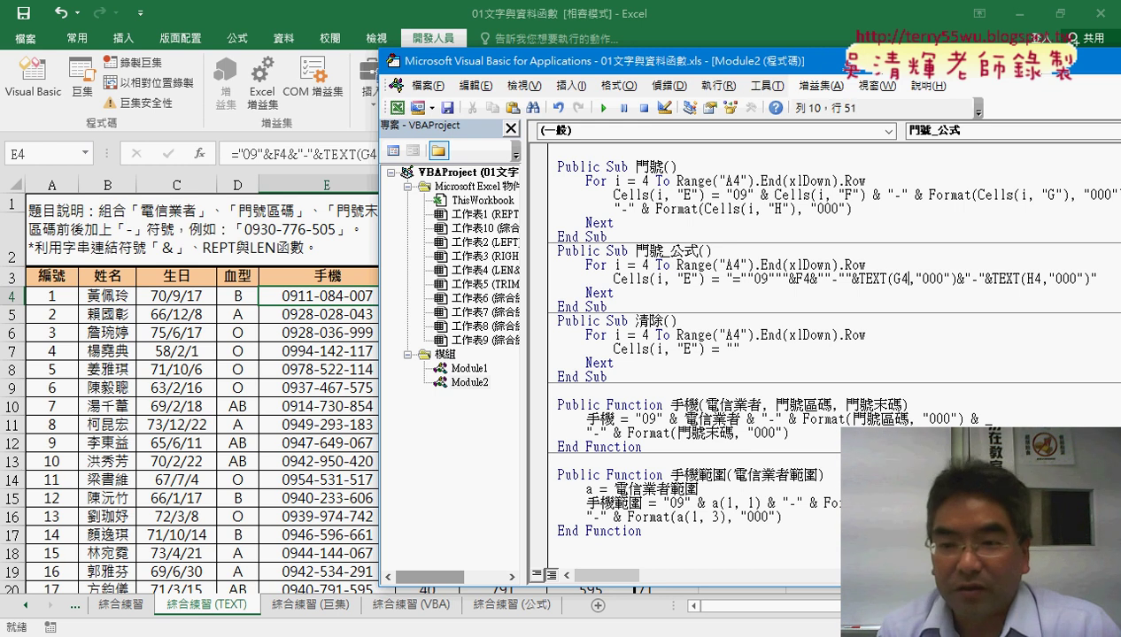
type("\"")
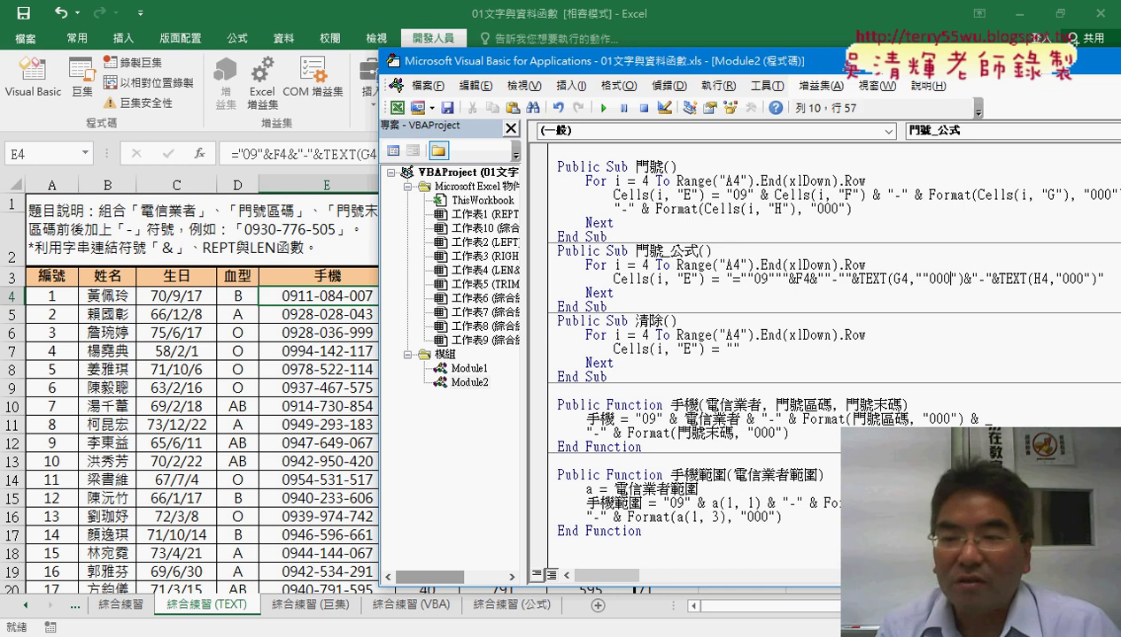
type("\"")
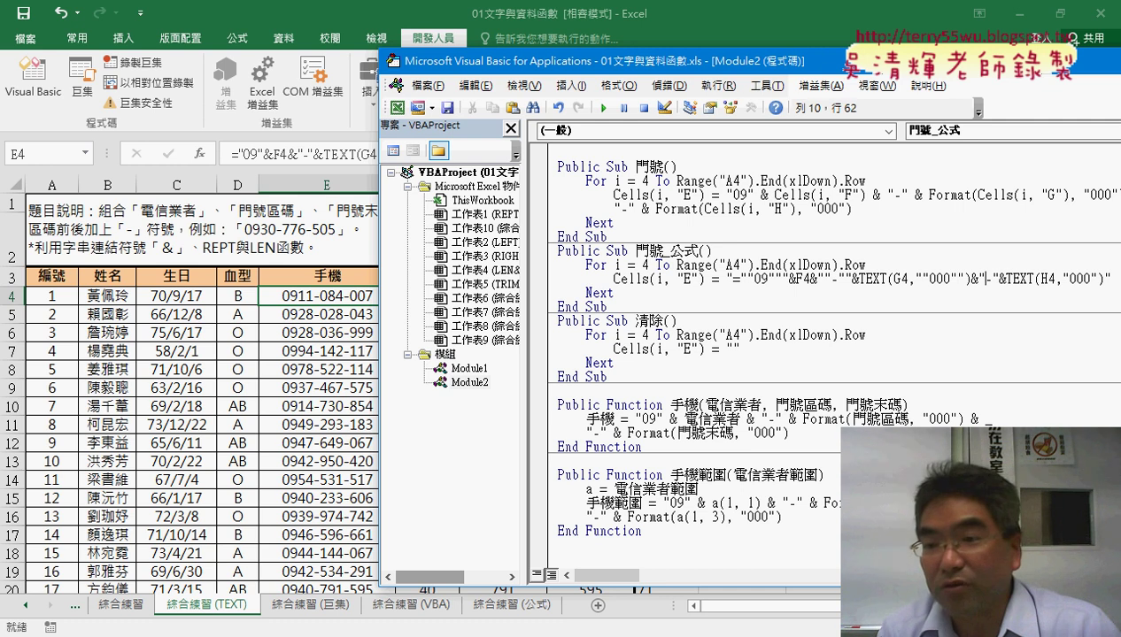
left_click(1004, 279)
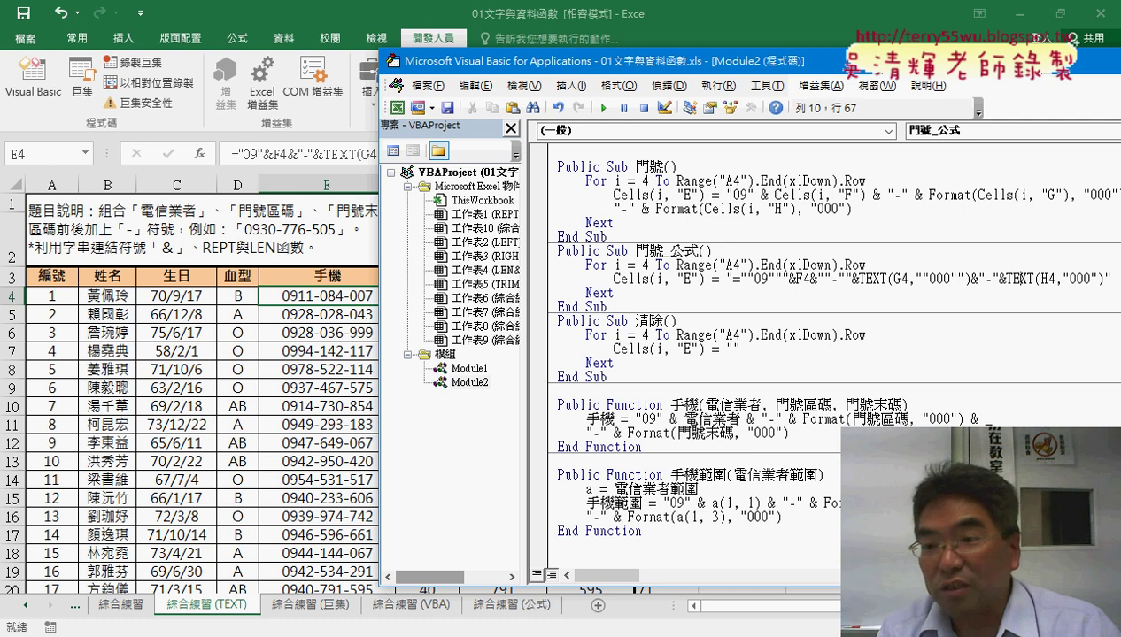
left_click(1084, 279)
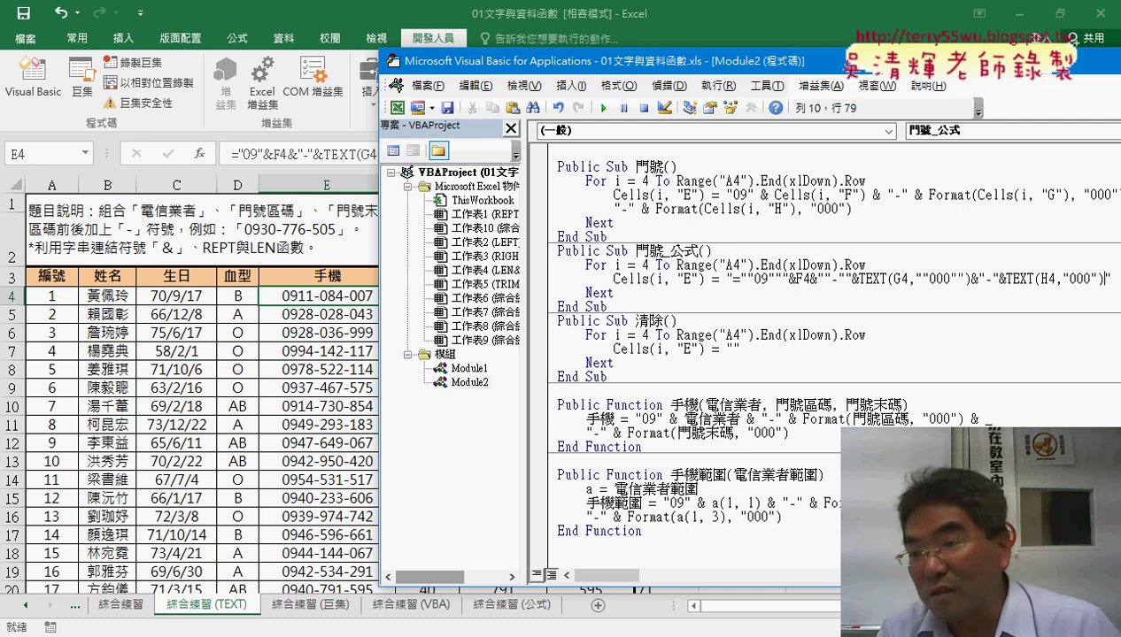
type("\"")
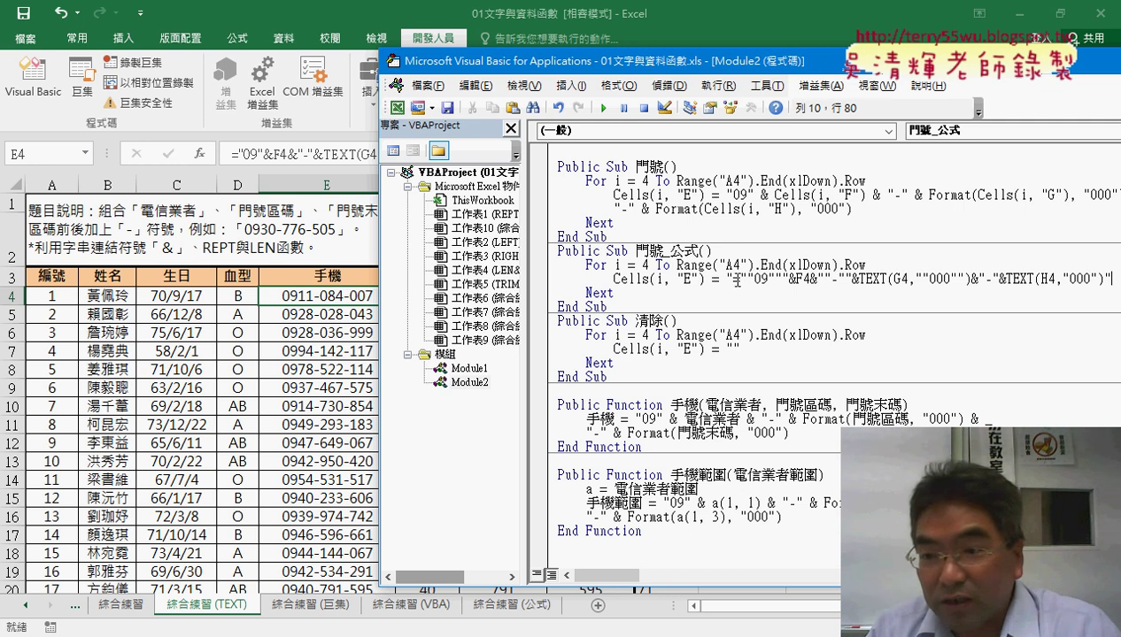
left_click_drag(733, 279, 1104, 280)
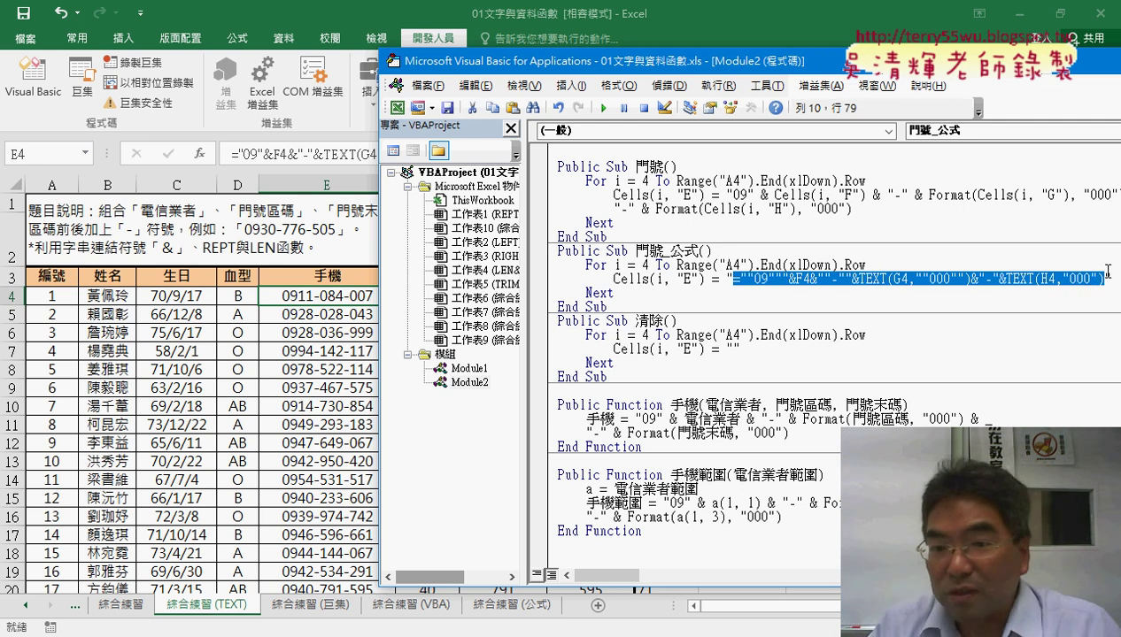
Delete the hand-edited formula text from the 門號_公式 assignment line.
key("Delete")
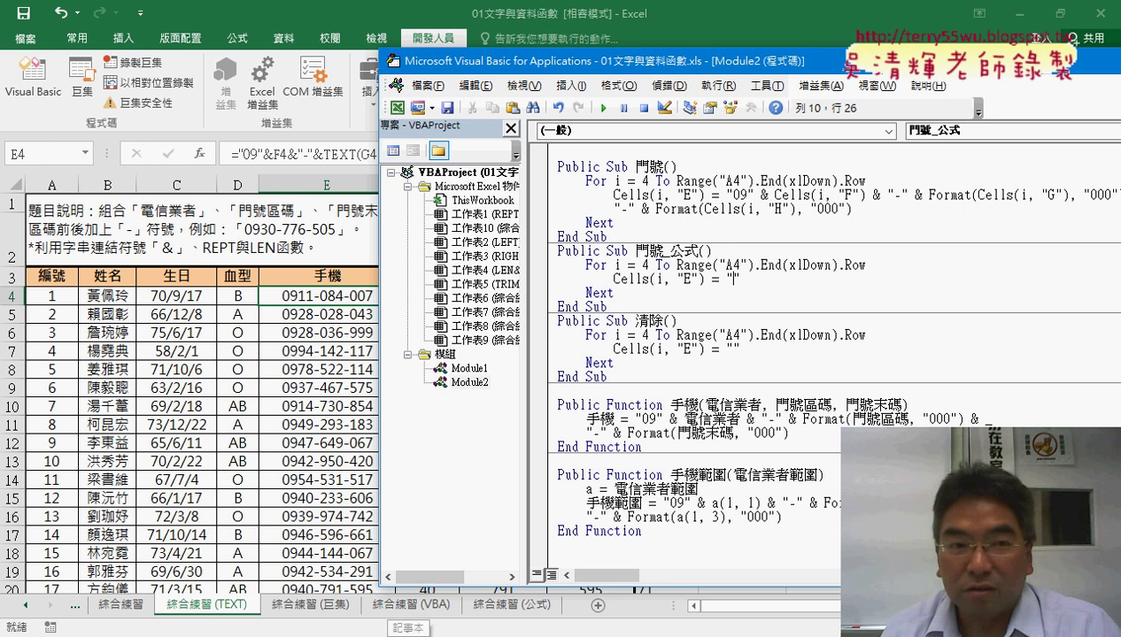
Launch Notepad from the Windows Accessories group in the Start menu's app list.
left_click_drag(307, 34, 373, 74)
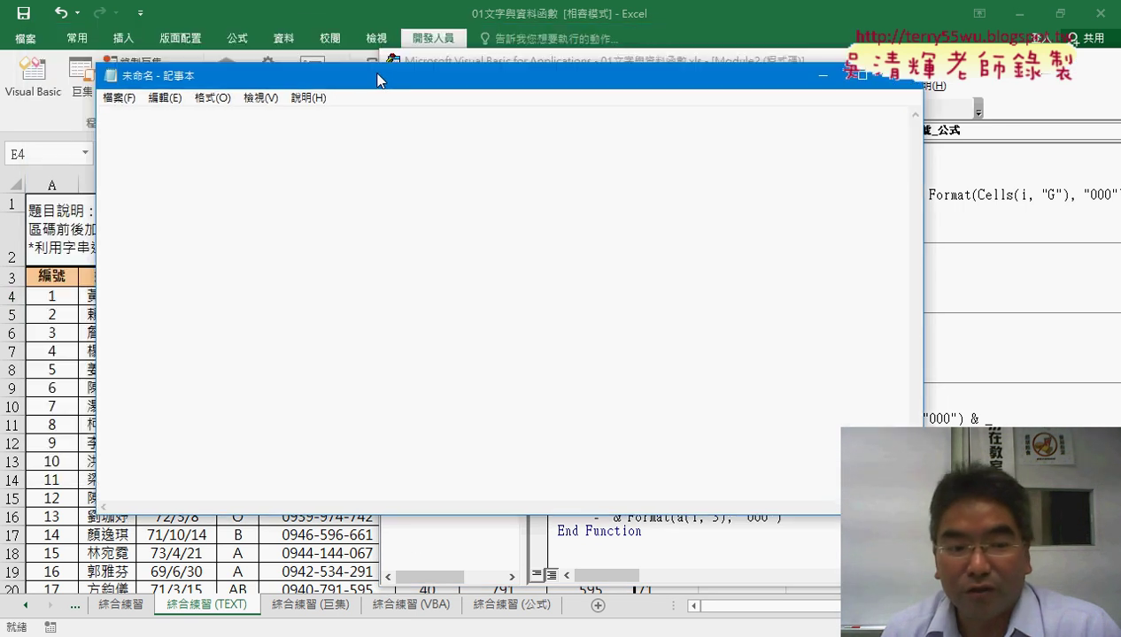
key("super")
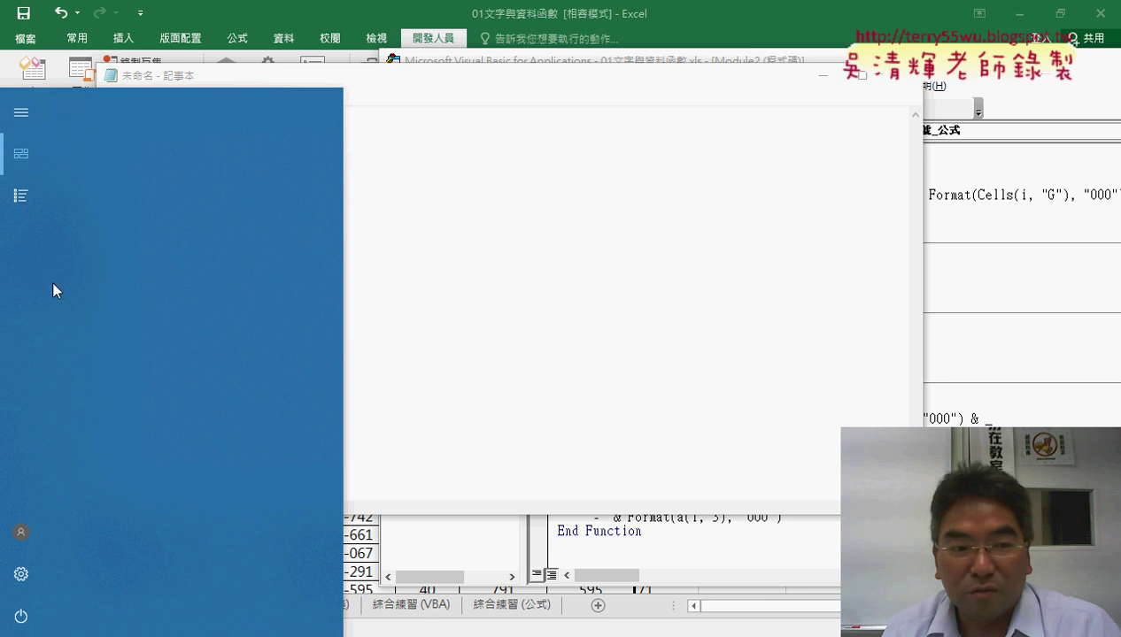
left_click(21, 196)
scroll(163, 460, "down", 5)
scroll(164, 460, "down", 3)
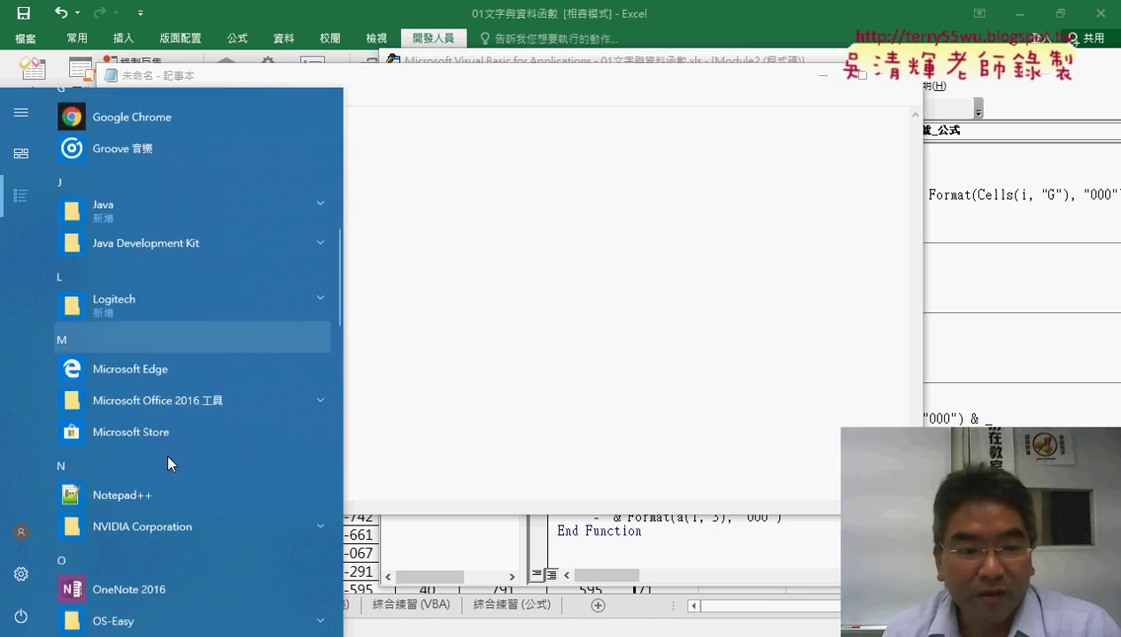
scroll(165, 458, "down", 4)
scroll(164, 455, "down", 4)
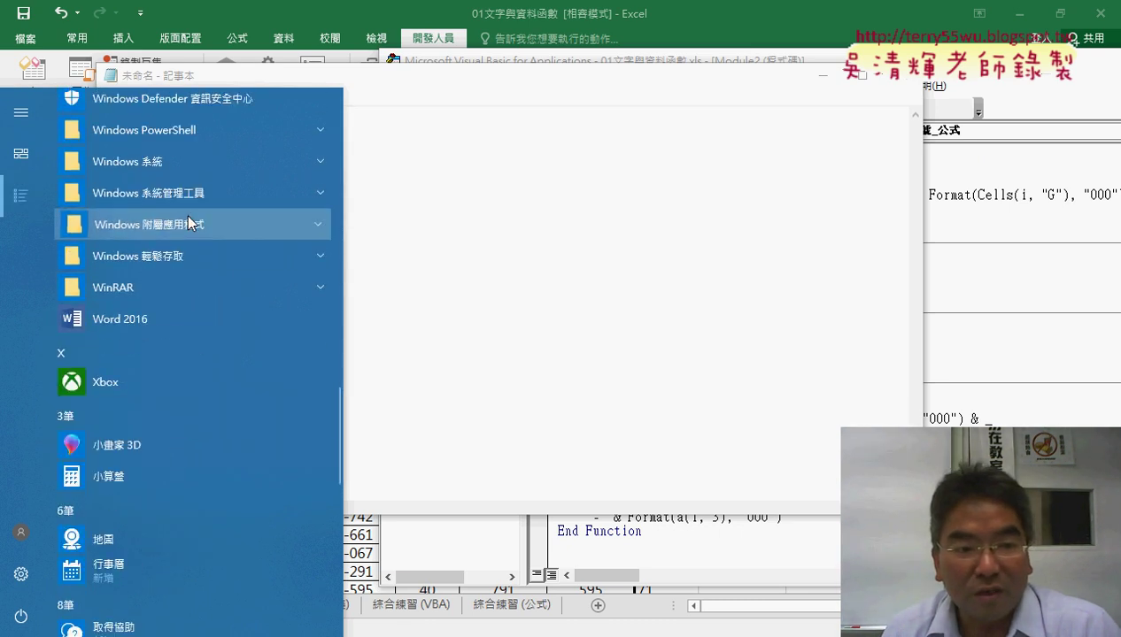
left_click(186, 215)
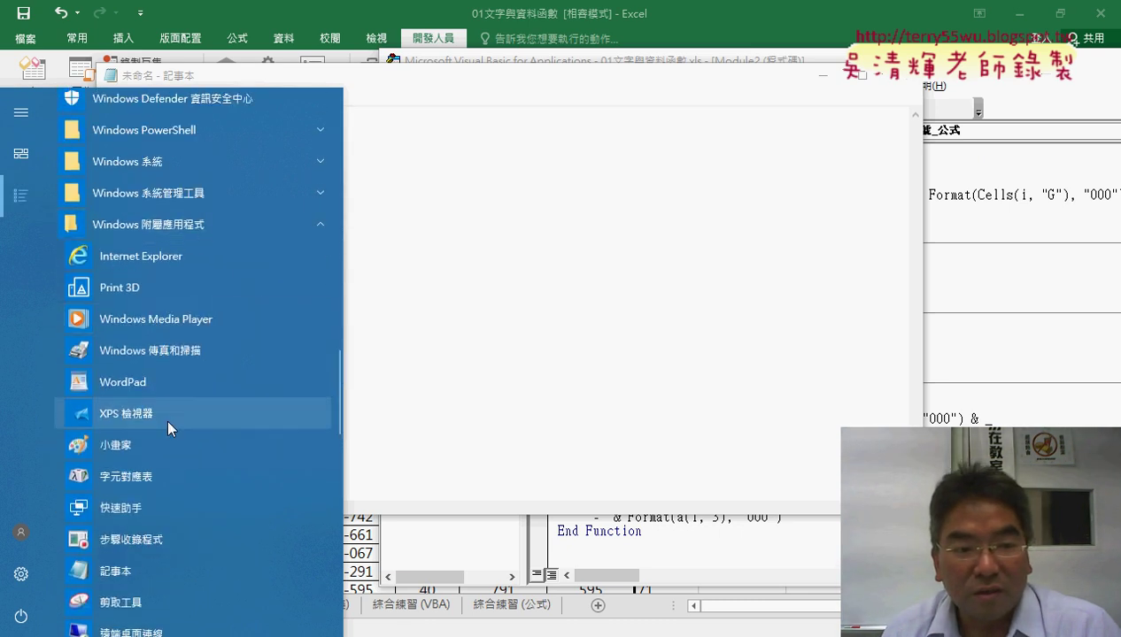
left_click(132, 574)
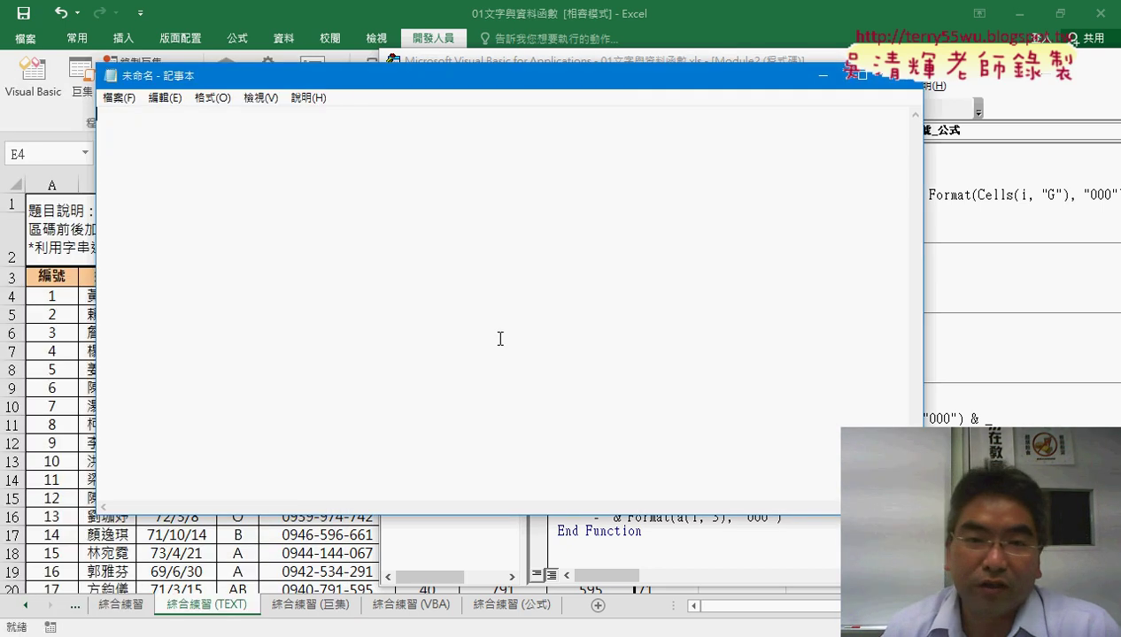
Paste the E4 formula ="09"&F4&"-"&TEXT(G4,"000")&"-"&TEXT(H4,"000") into the blank Notepad document.
left_click_drag(433, 80, 518, 191)
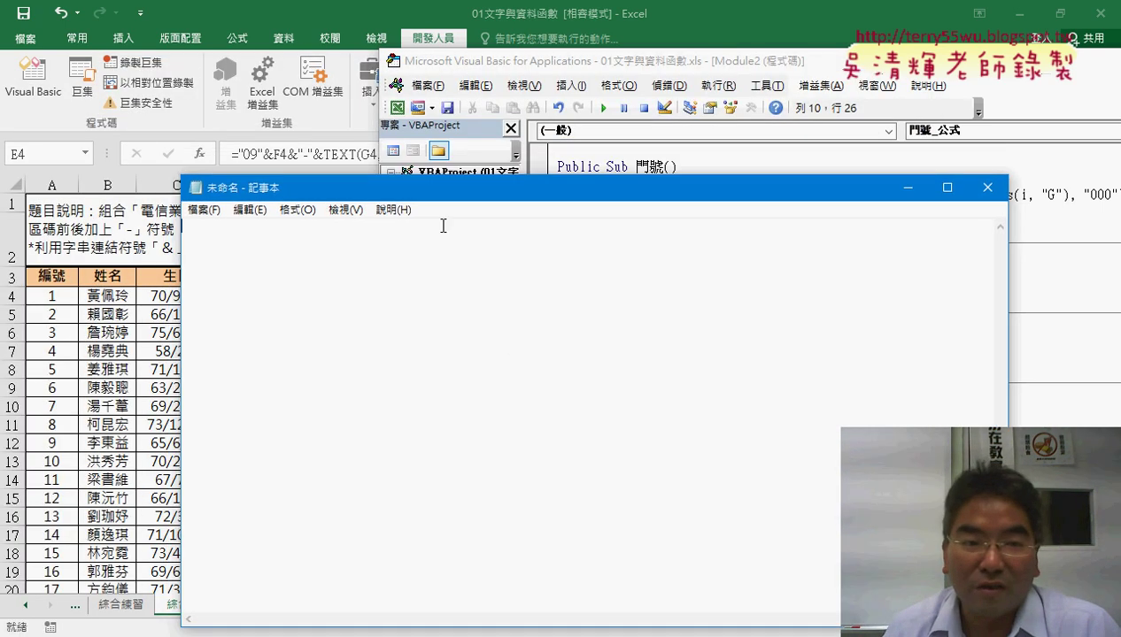
right_click(249, 287)
left_click(350, 361)
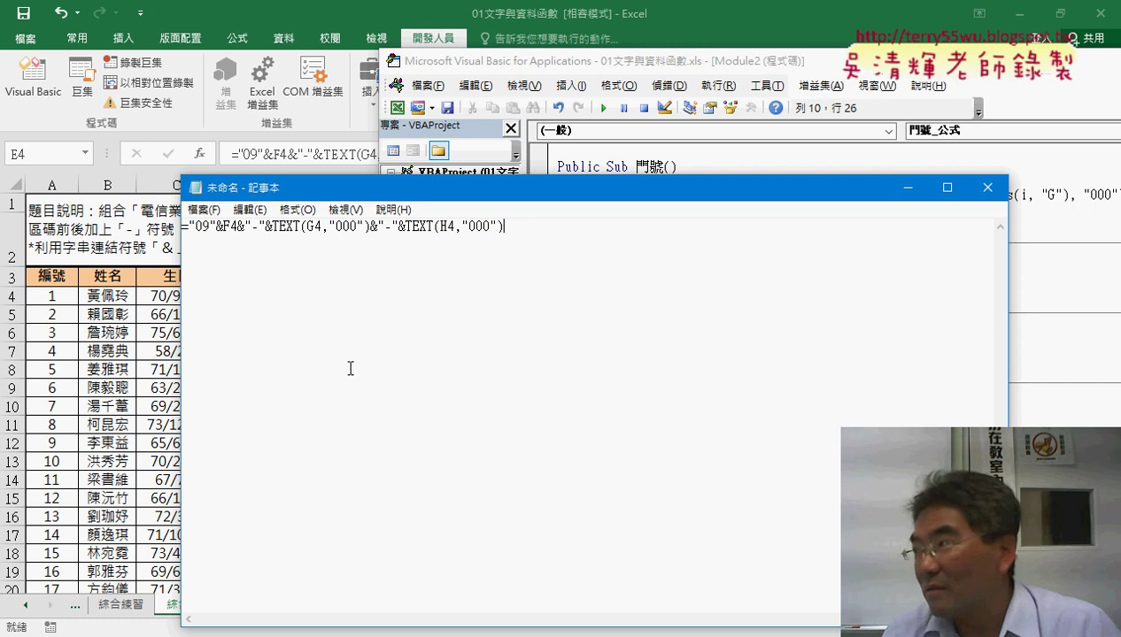
Replace every " with "" using Replace All, then copy the whole converted formula.
left_click(248, 209)
left_click(301, 378)
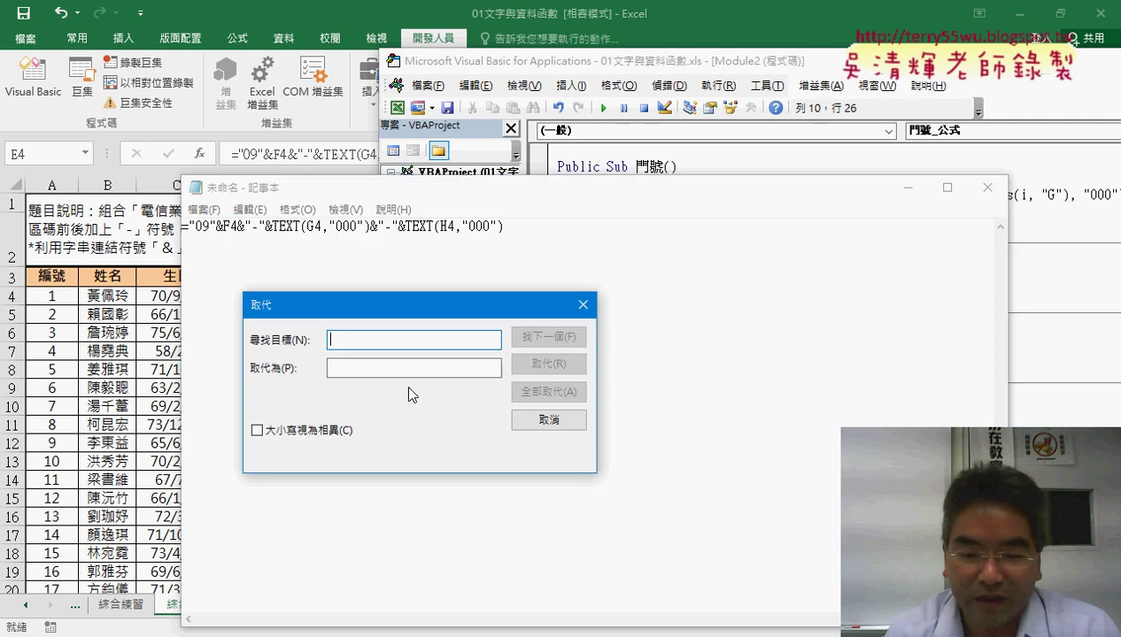
type("\"")
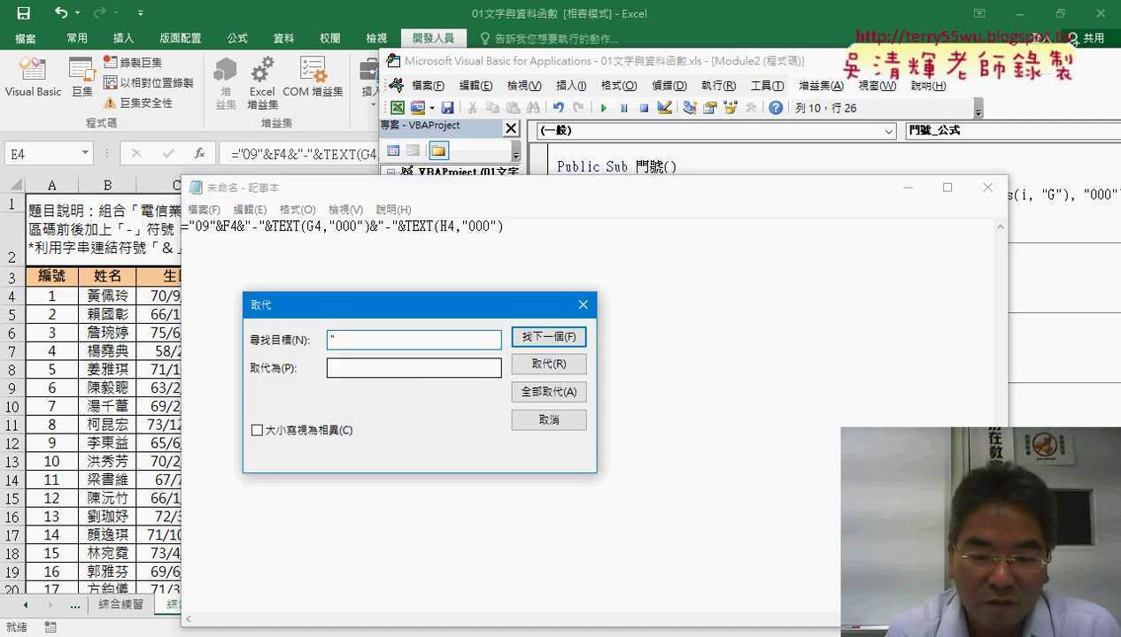
key("Tab")
type("\"\"")
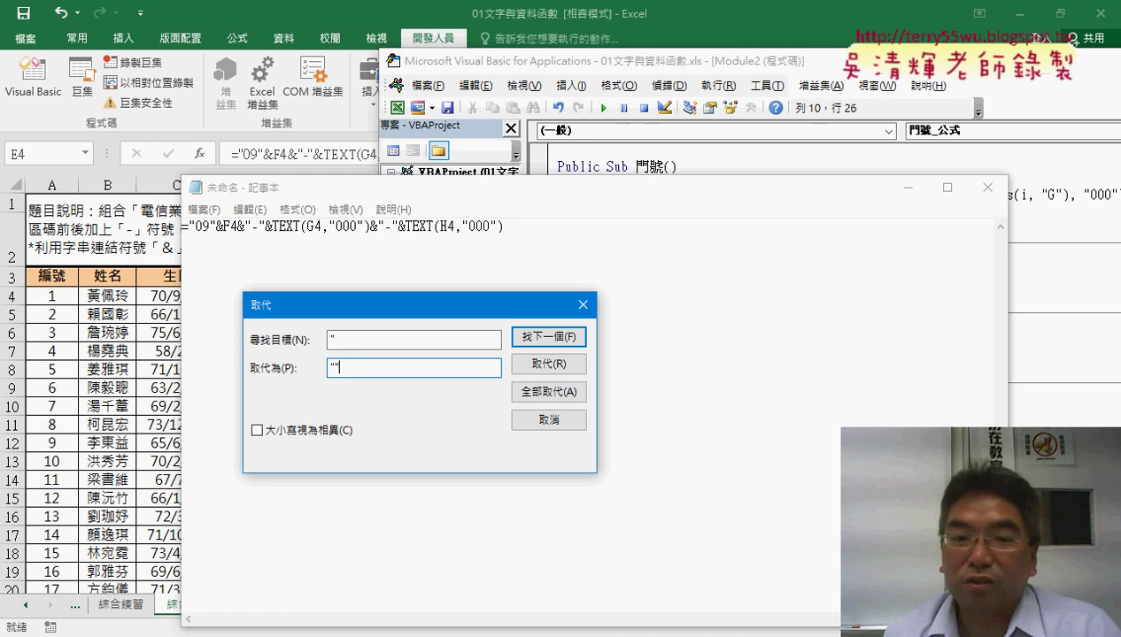
left_click(548, 391)
left_click(583, 311)
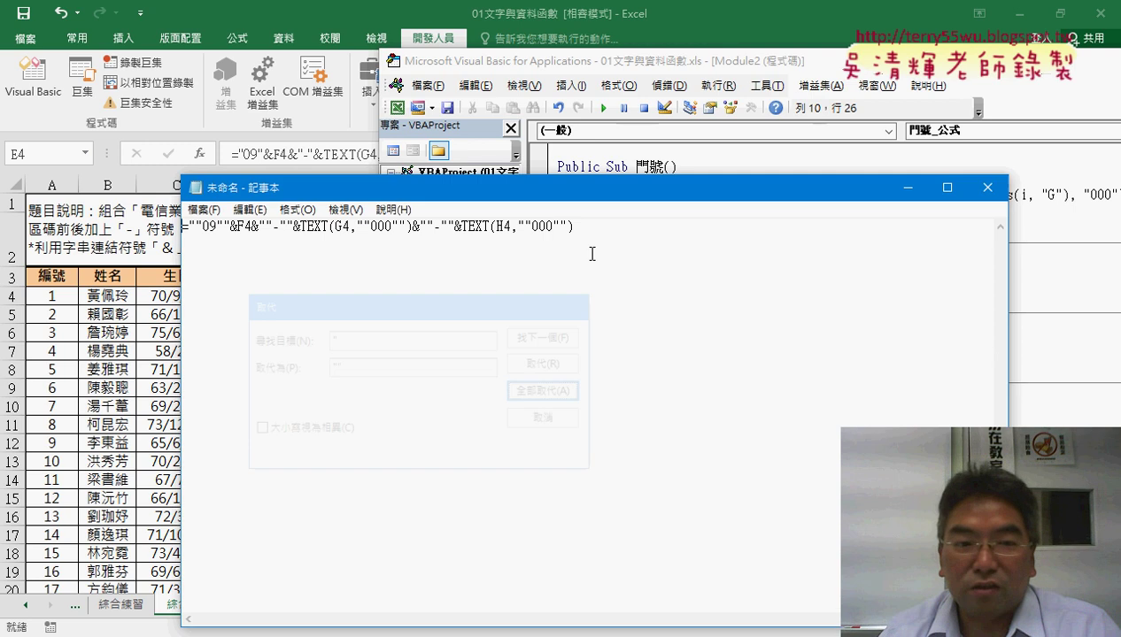
key("ctrl+a")
right_click(293, 233)
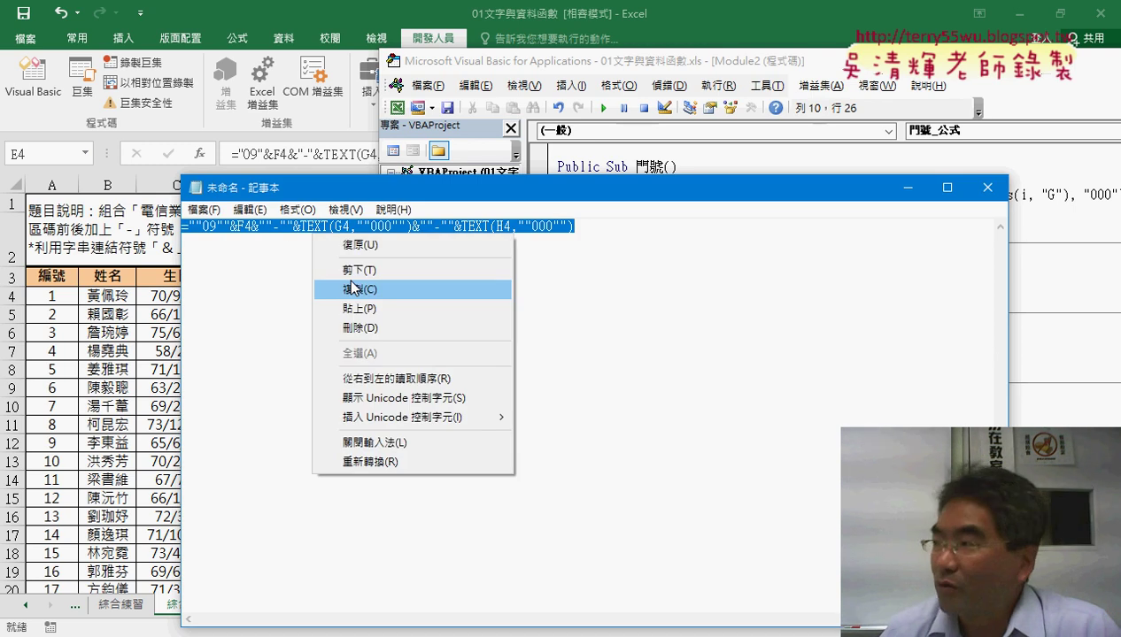
left_click(351, 283)
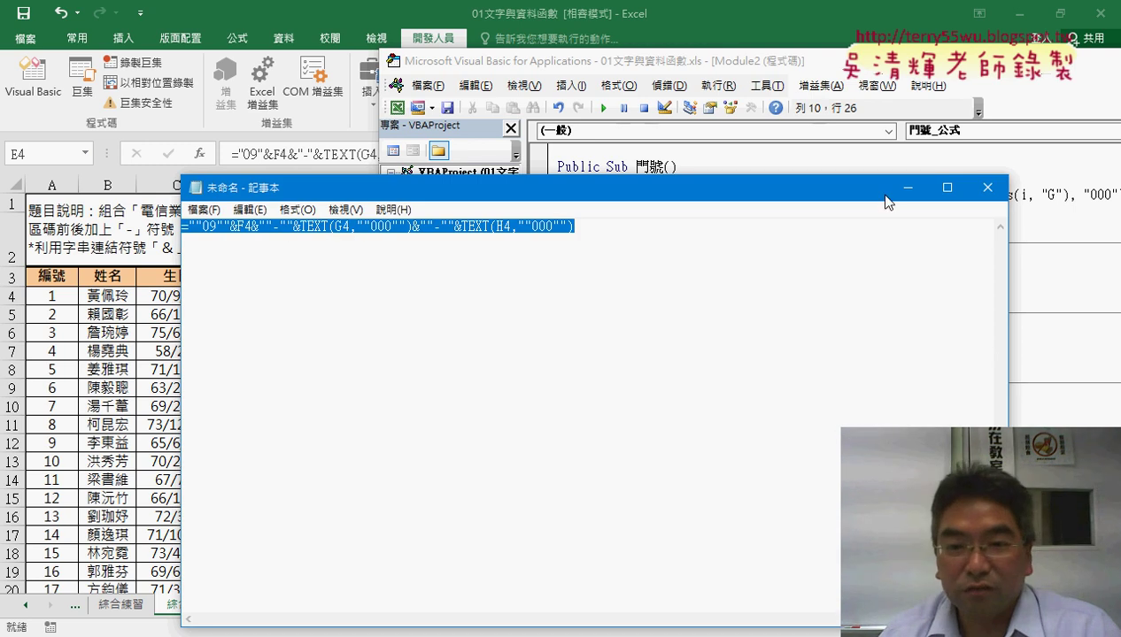
Copy the quote-doubled formula again and minimise Notepad to show the VBA editor.
left_click_drag(884, 195, 661, 346)
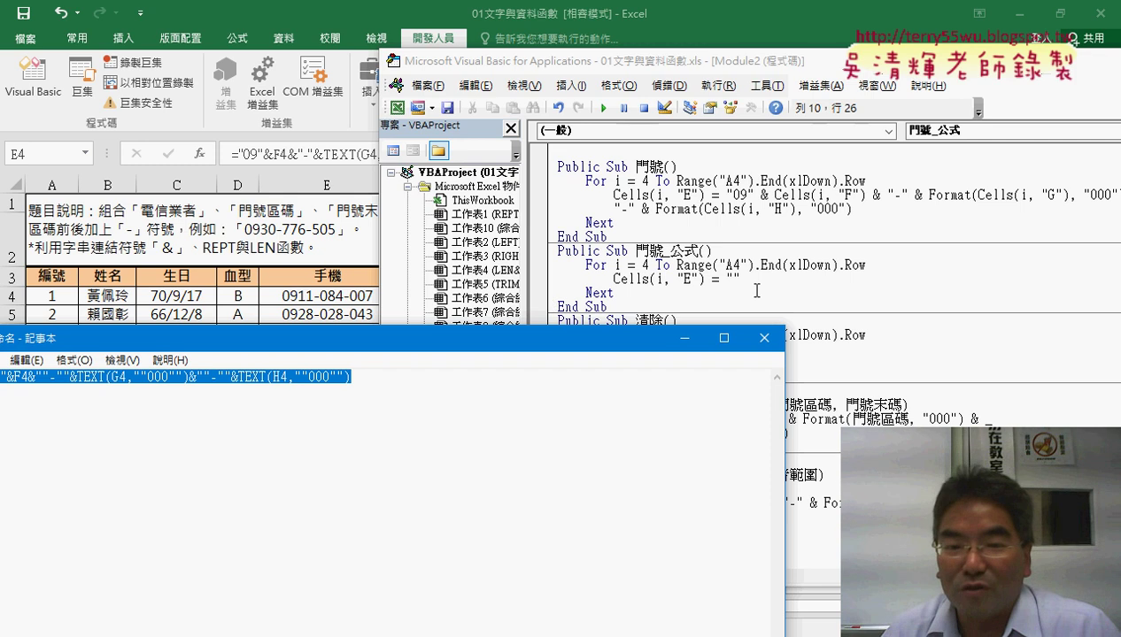
left_click_drag(27, 339, 213, 334)
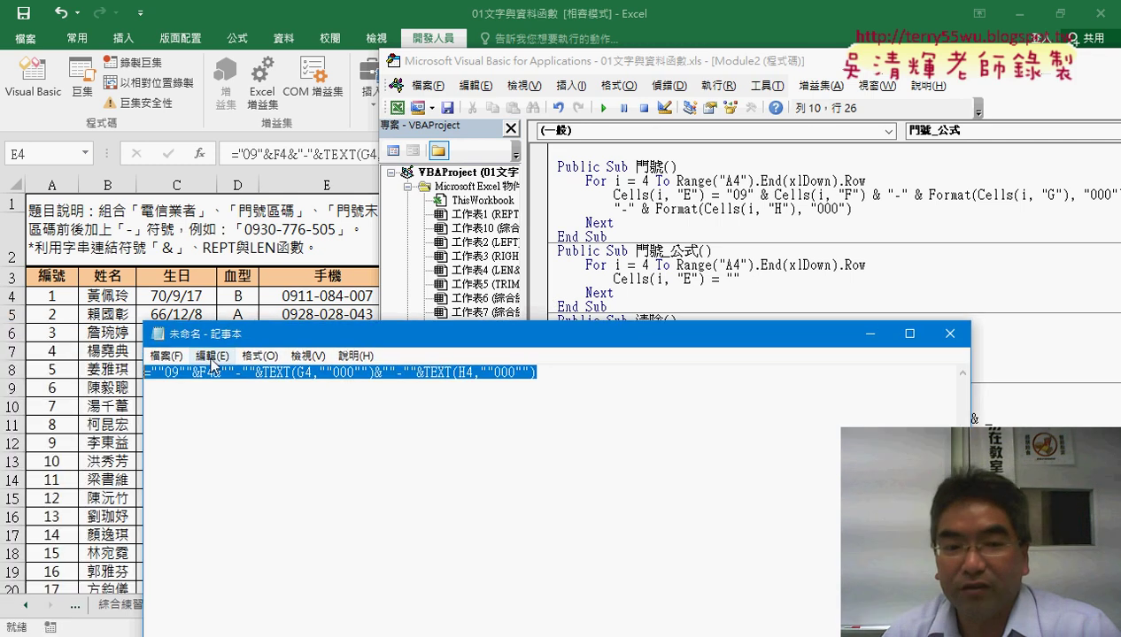
left_click(212, 356)
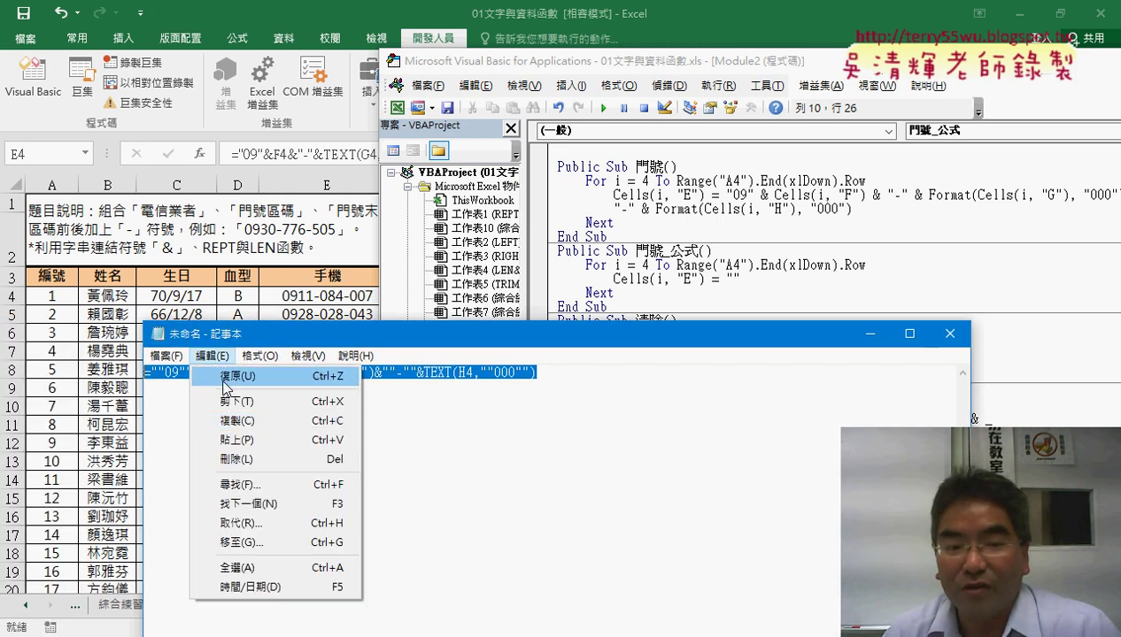
left_click(254, 526)
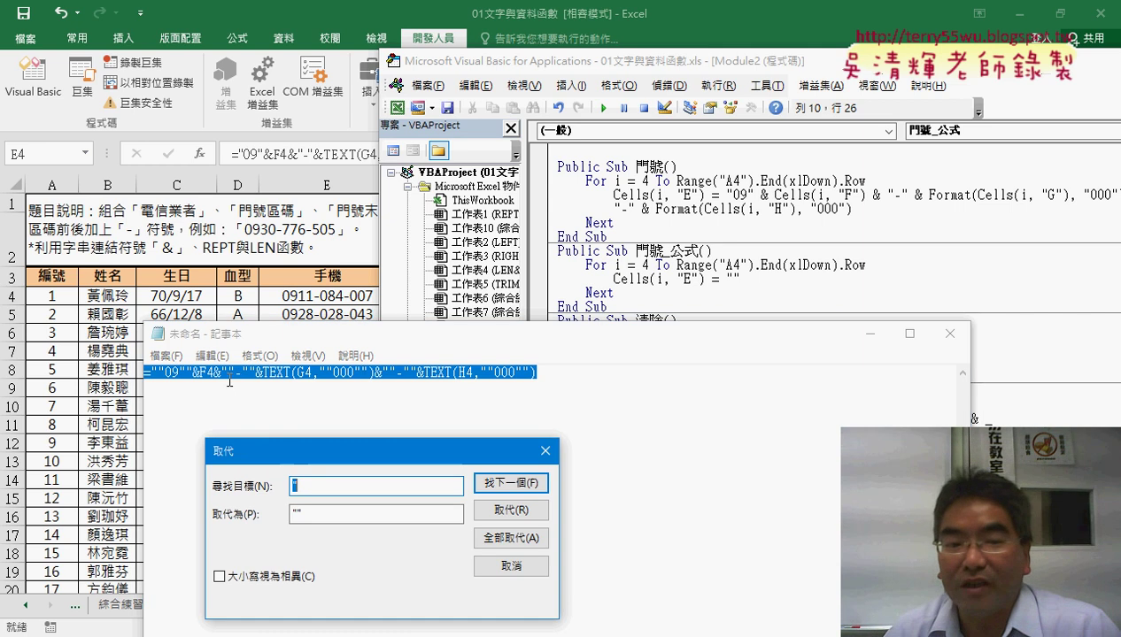
left_click_drag(316, 462, 376, 424)
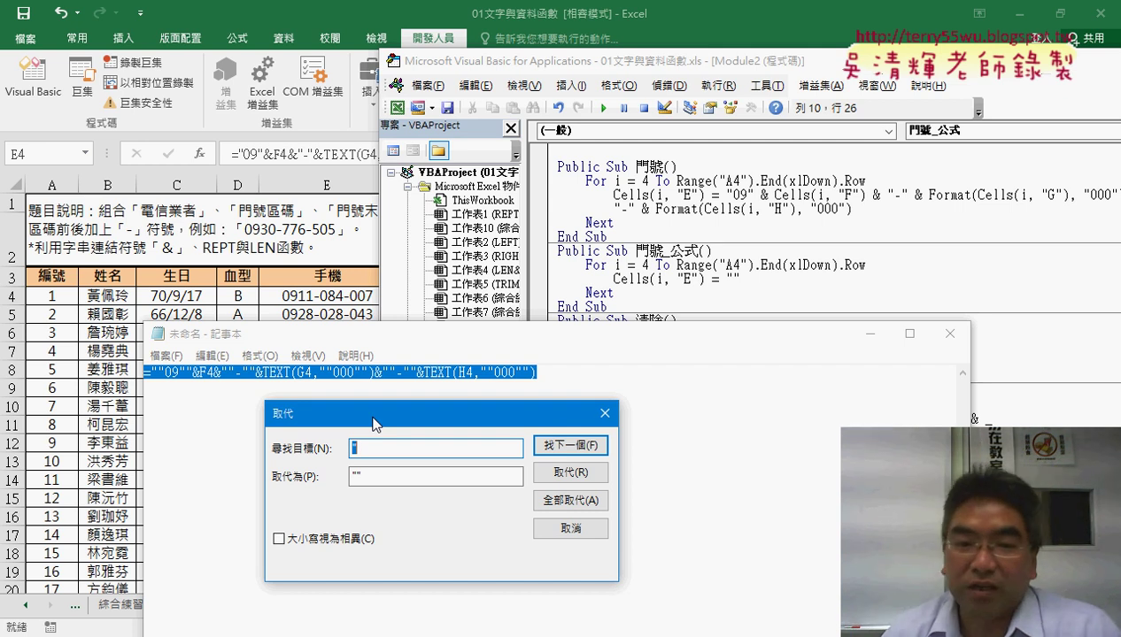
left_click(604, 413)
right_click(526, 379)
left_click(571, 433)
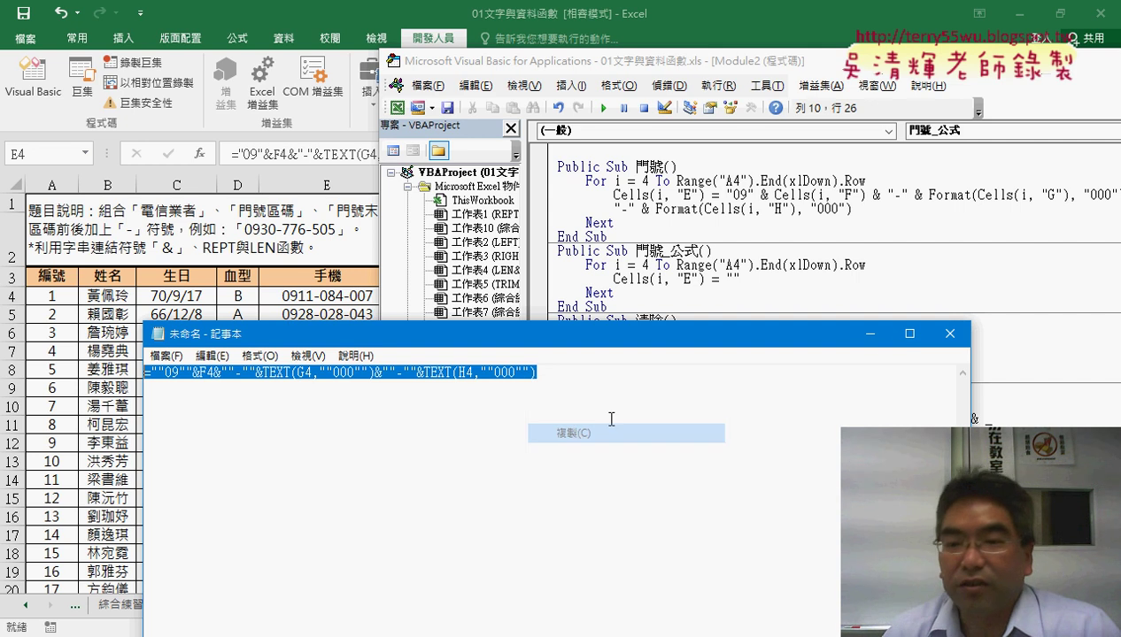
left_click(870, 334)
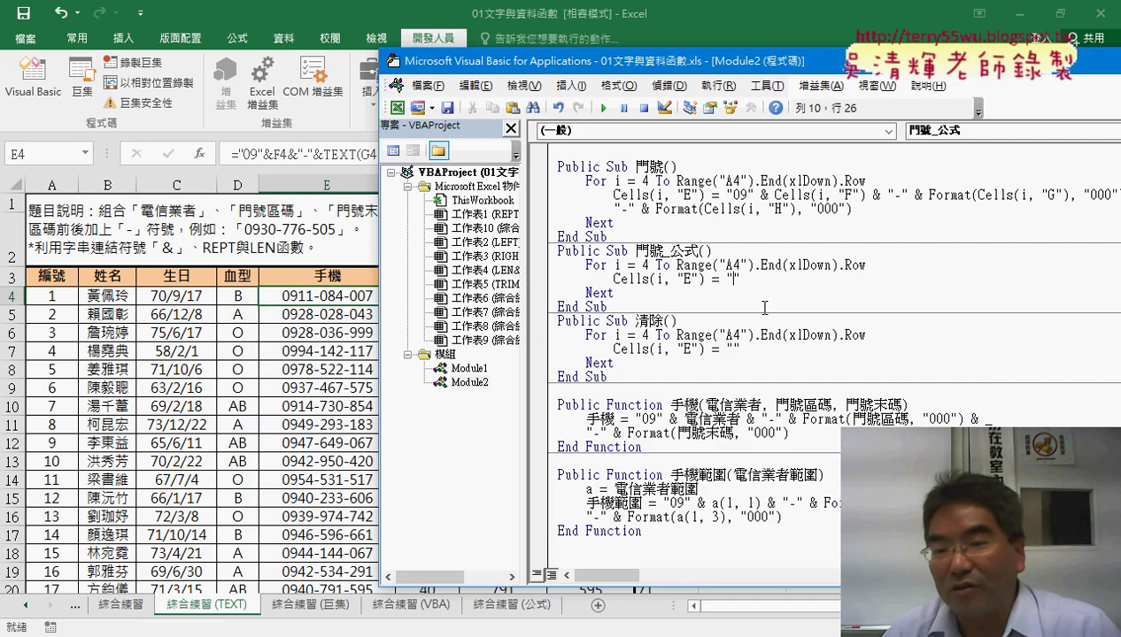
Paste the doubled-quote formula after the opening quote in the Cells(i, "E") = " line.
right_click(735, 278)
left_click(768, 323)
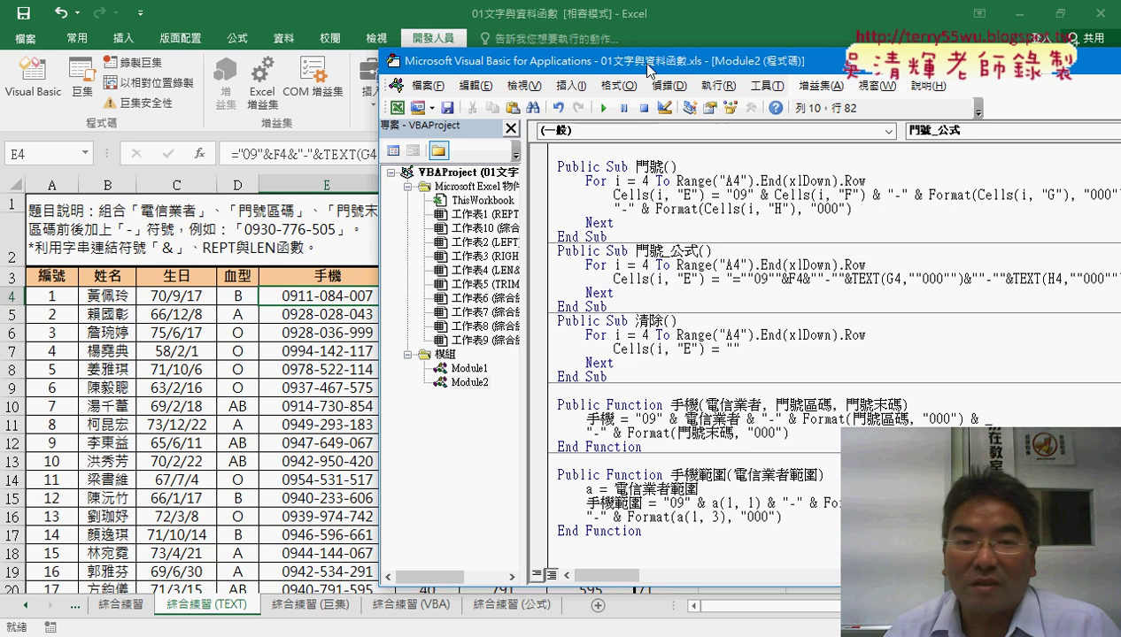
left_click_drag(649, 71, 787, 73)
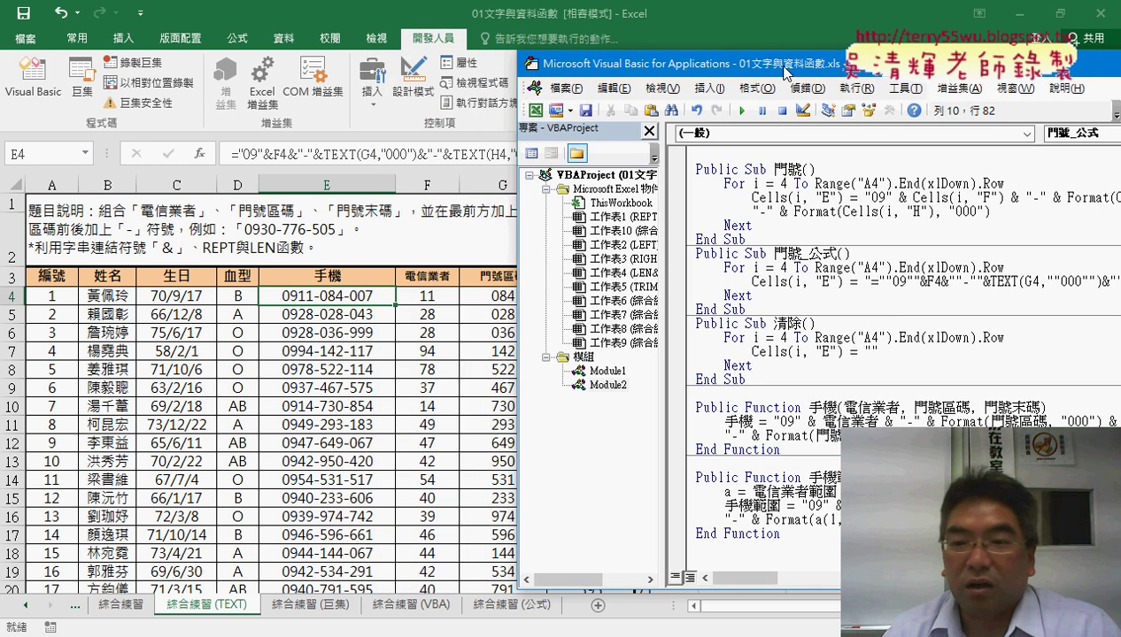
Show the 綜合練習 (公式) sheet's empty 手機 column with the 門號_公式 code window beside it.
left_click(421, 460)
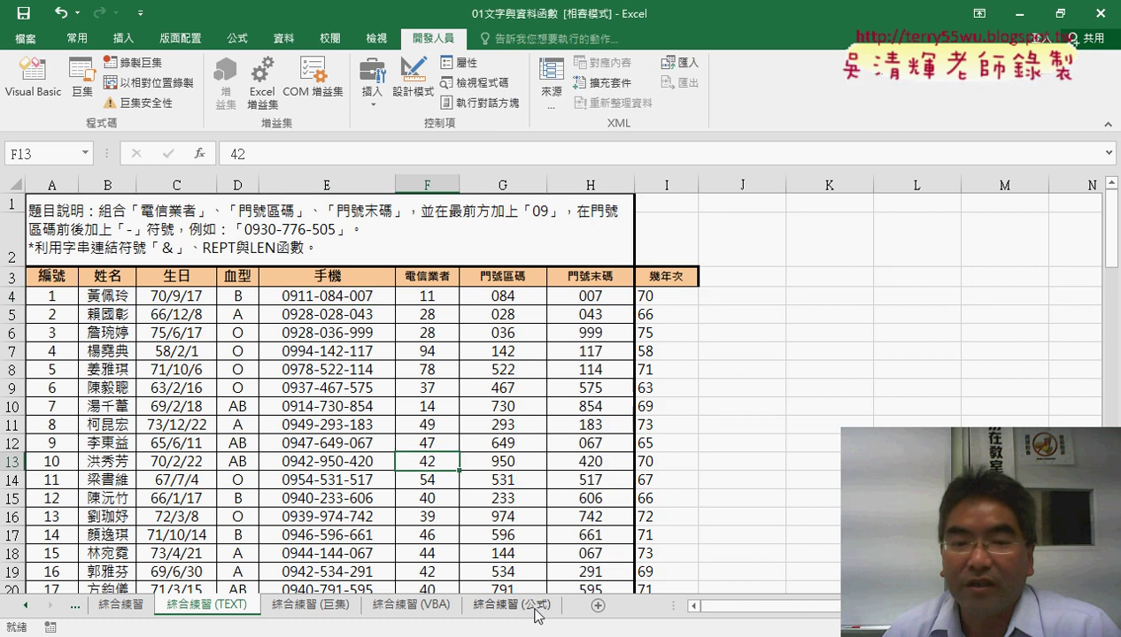
left_click(537, 611)
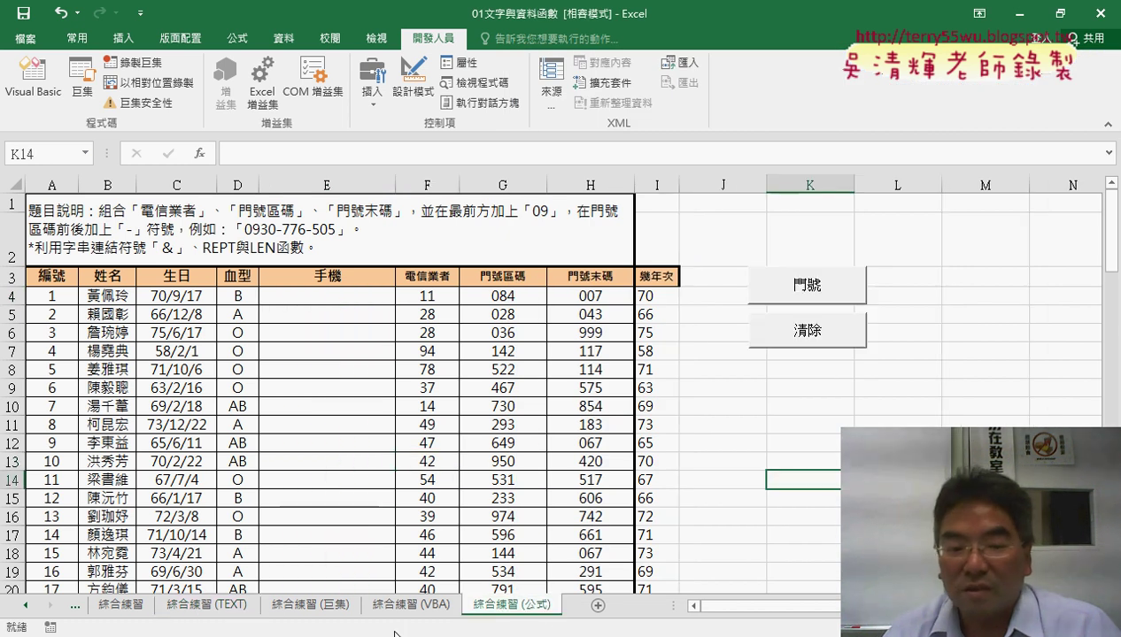
left_click(506, 597)
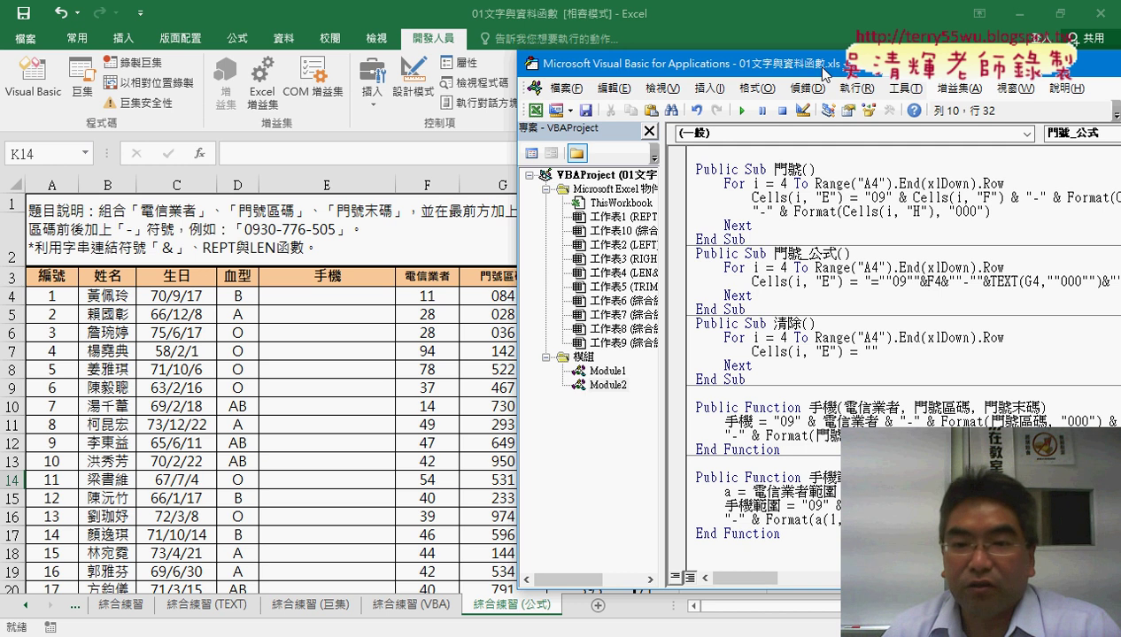
left_click_drag(823, 69, 727, 60)
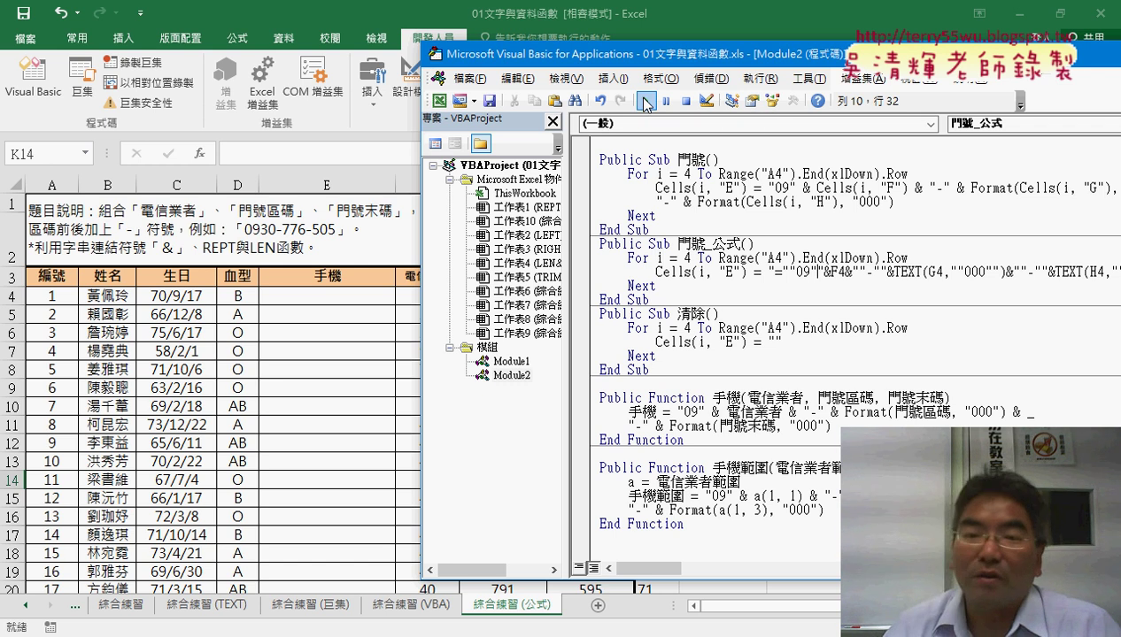
left_click(644, 103)
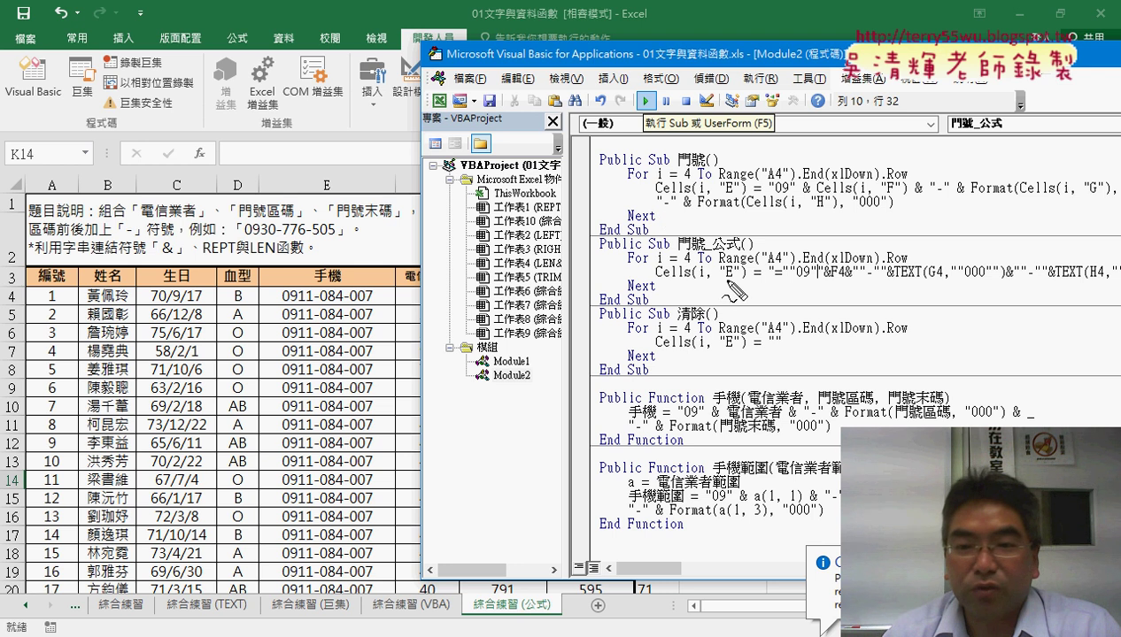
mouse_move(743, 275)
left_mouse_down()
mouse_move(655, 275)
mouse_move(531, 197)
mouse_move(340, 282)
mouse_move(372, 279)
mouse_move(220, 305)
left_mouse_up()
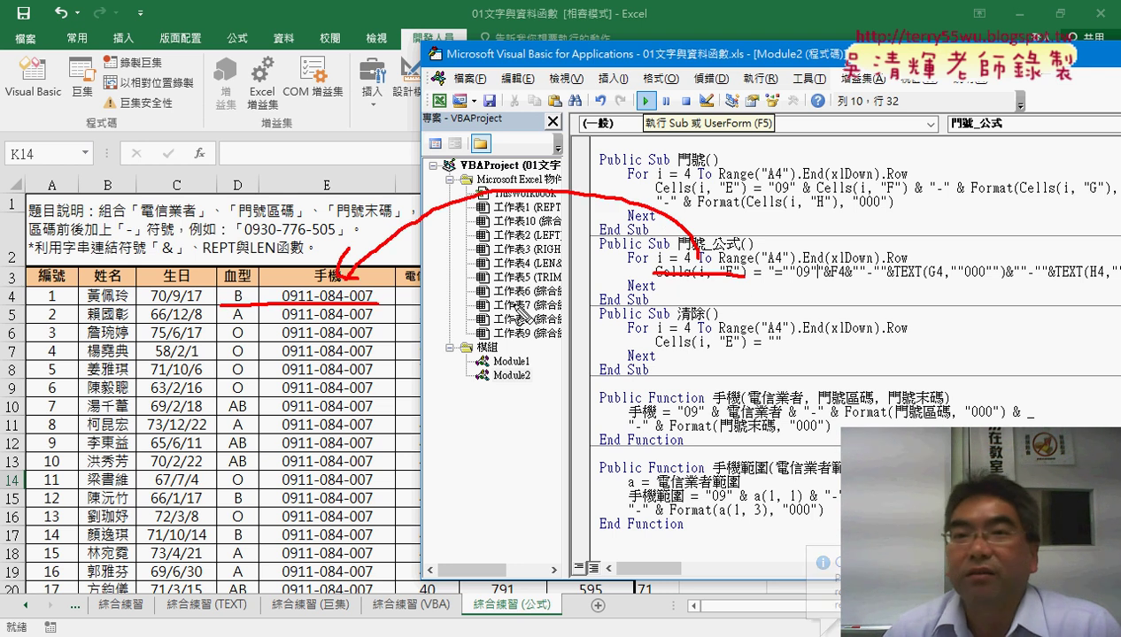
left_click_drag(379, 319, 285, 320)
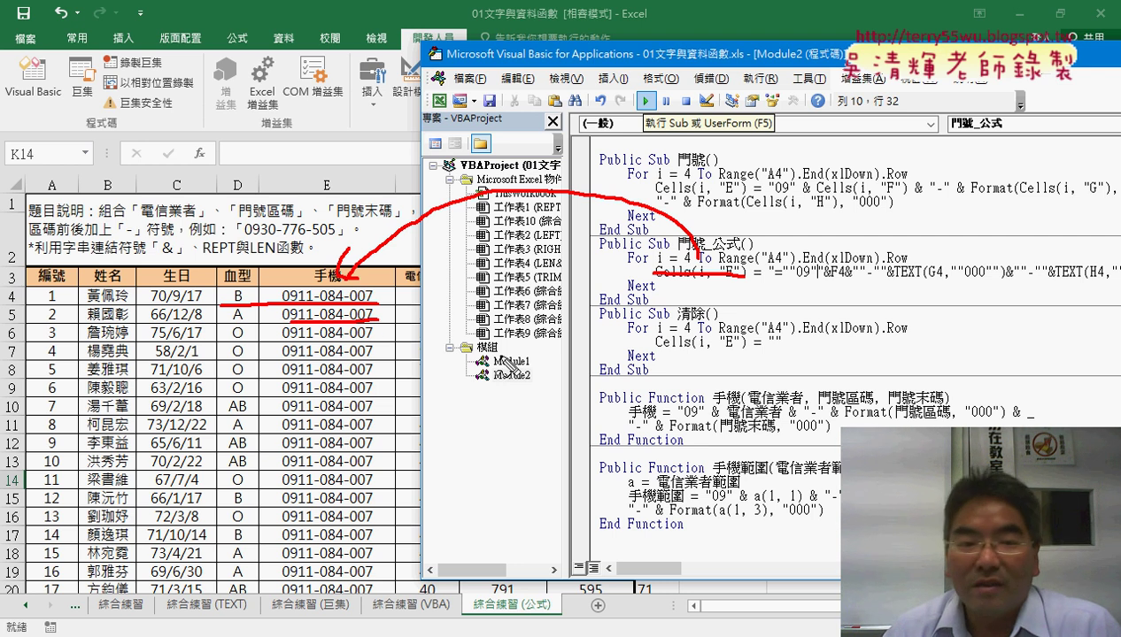
left_click_drag(372, 336, 266, 339)
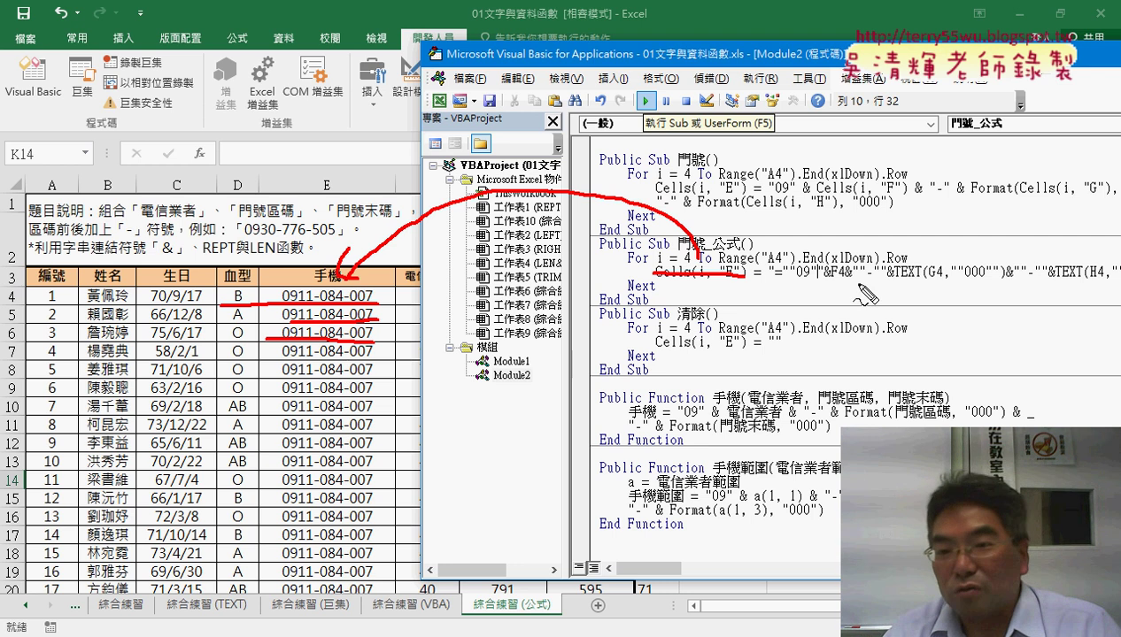
left_click_drag(847, 277, 835, 277)
left_click_drag(934, 280, 946, 280)
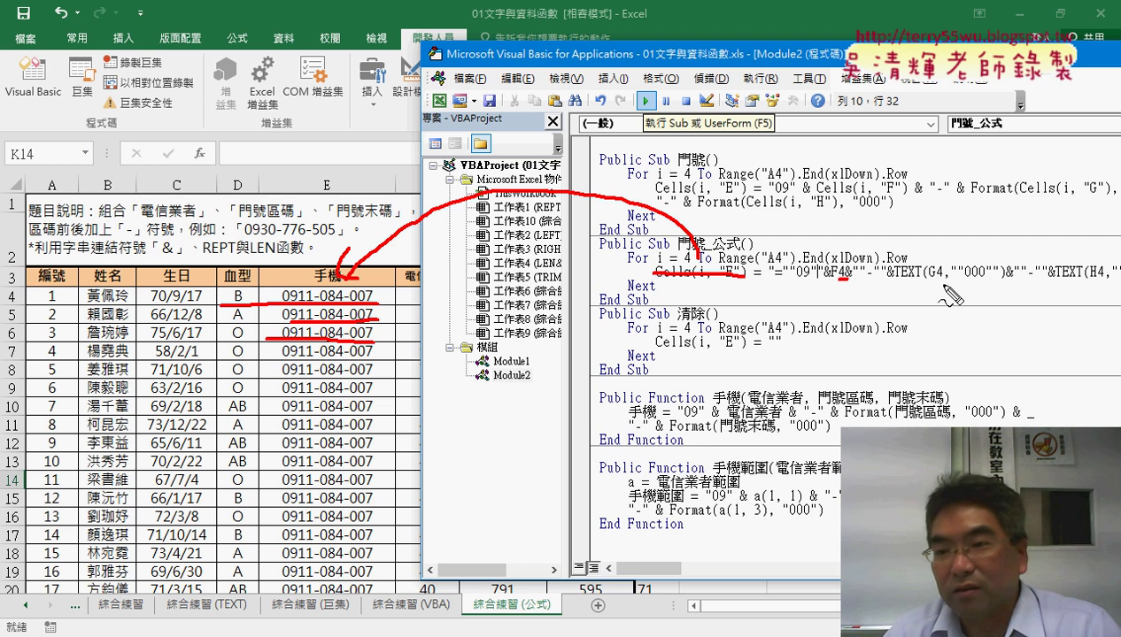
left_click_drag(1091, 280, 1105, 279)
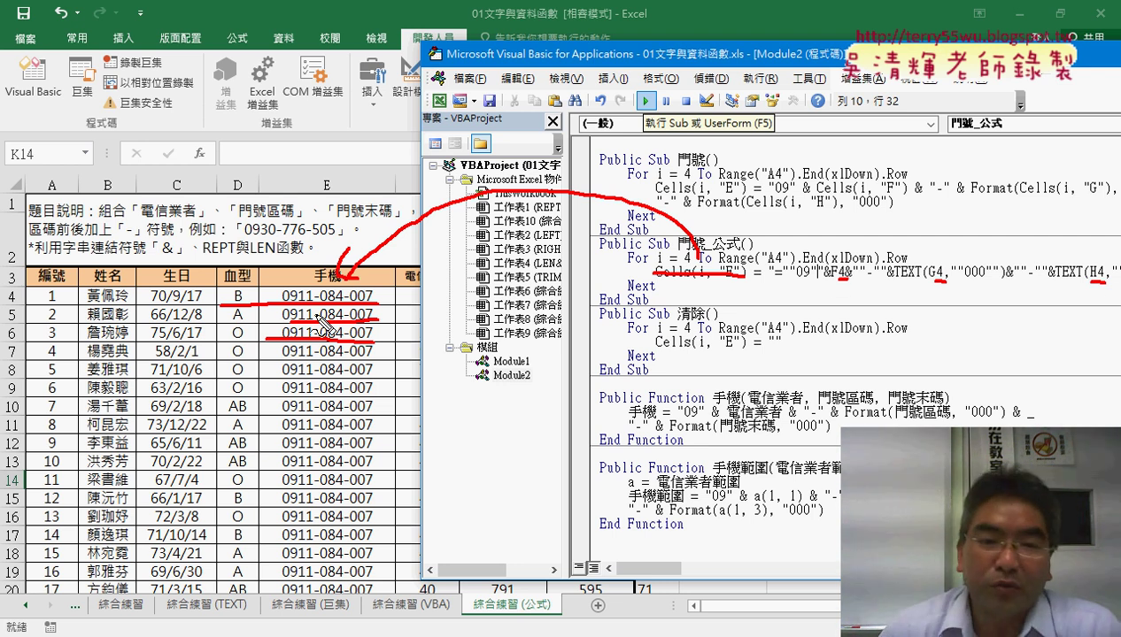
key("Escape")
left_click(341, 296)
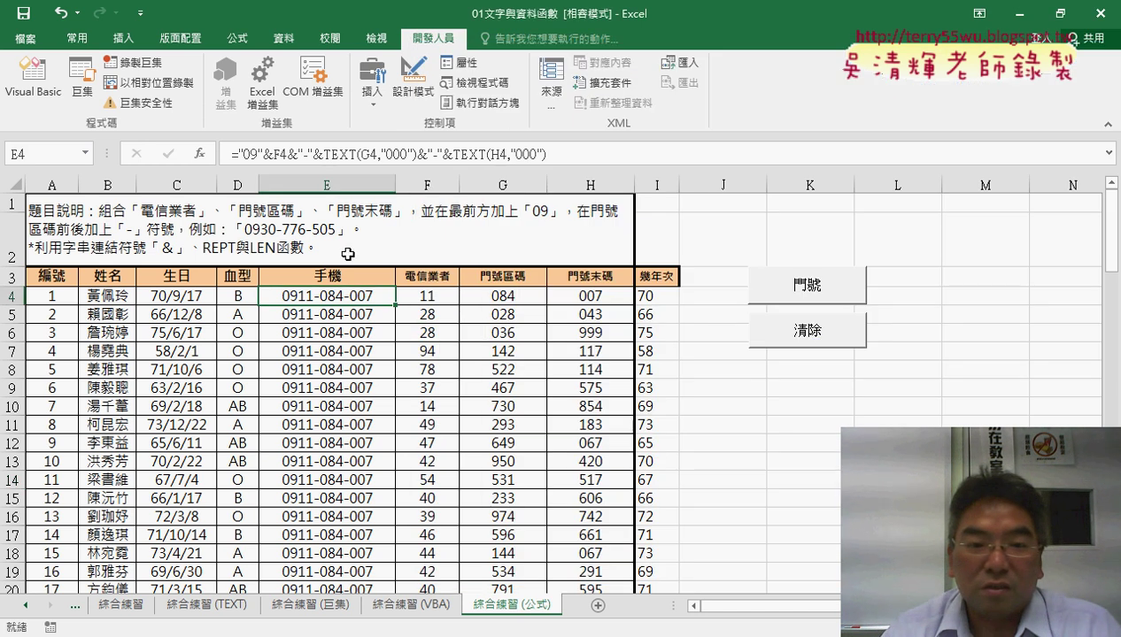
left_click(352, 316)
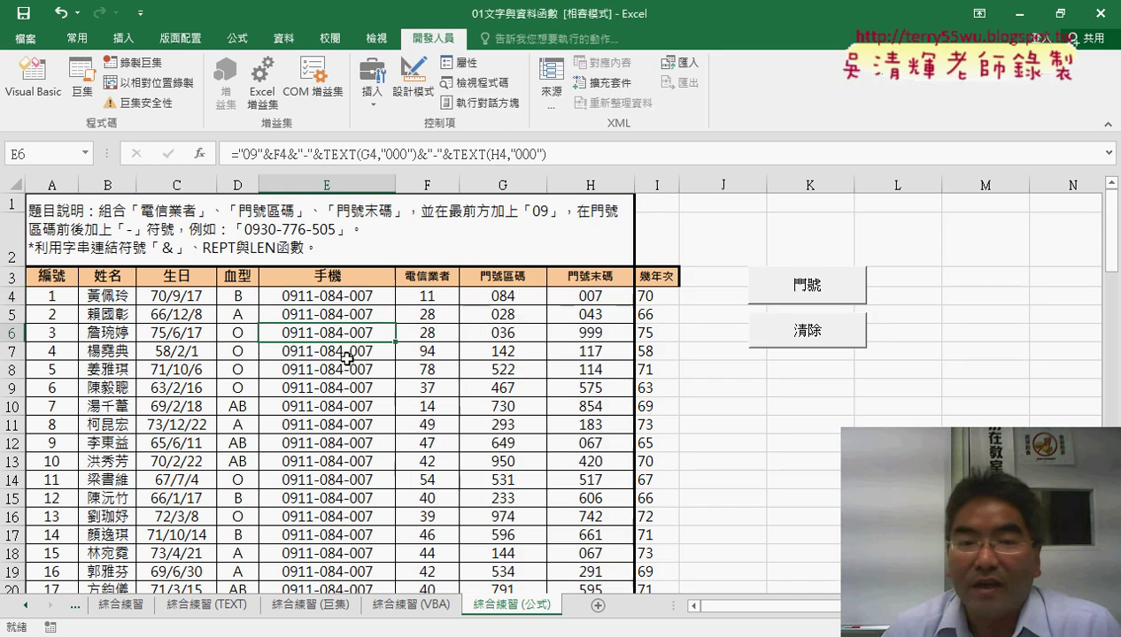
left_click(350, 352)
left_click(357, 301)
left_click(352, 317)
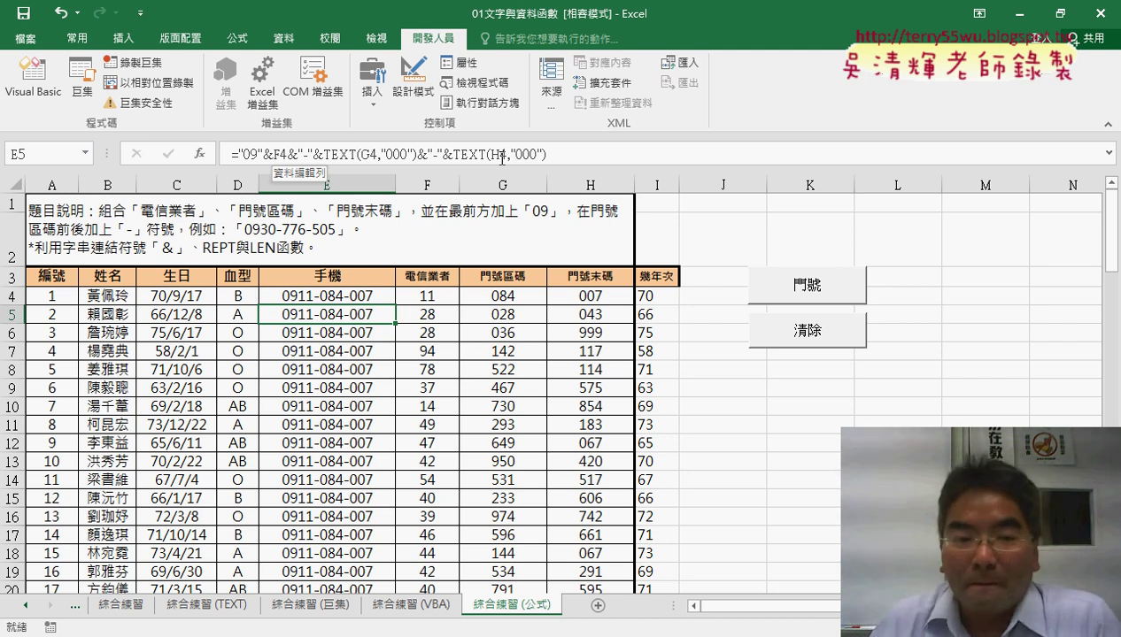
left_click(312, 297)
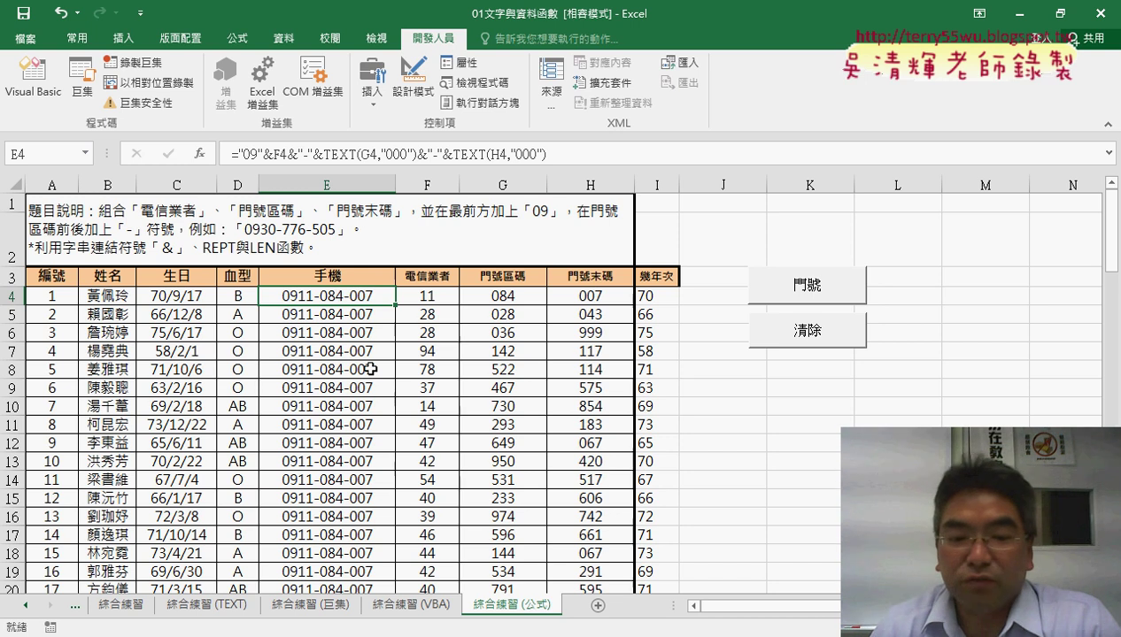
mouse_move(365, 633)
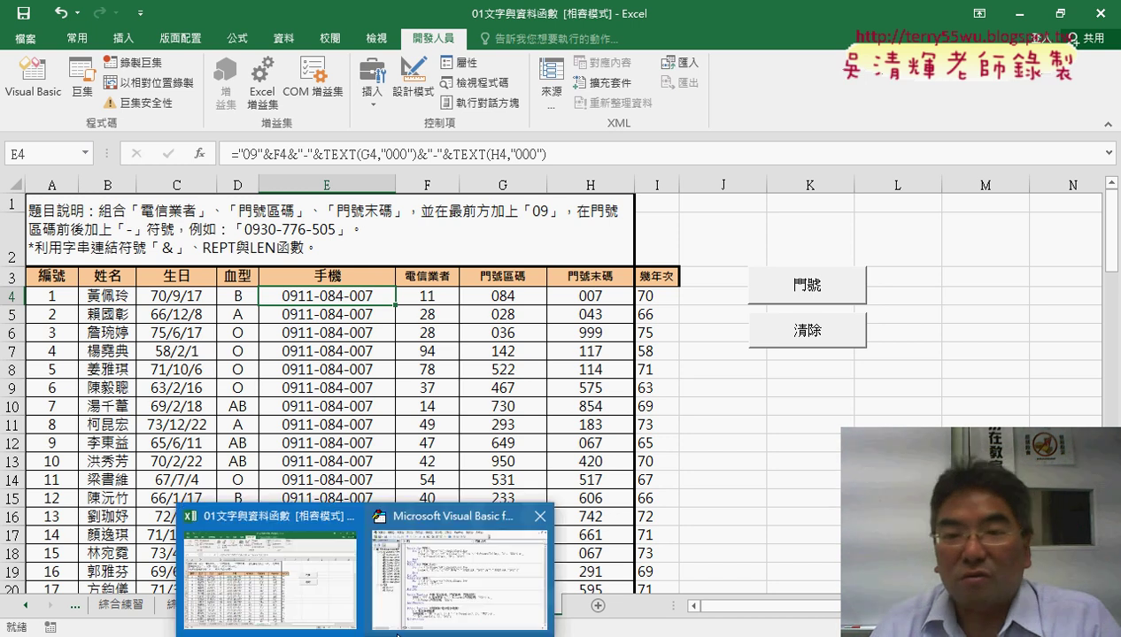
Bring up the 門號_公式 code and examine the formula string's quotes and the 4 in F4.
left_click(442, 581)
left_click_drag(701, 53, 367, 59)
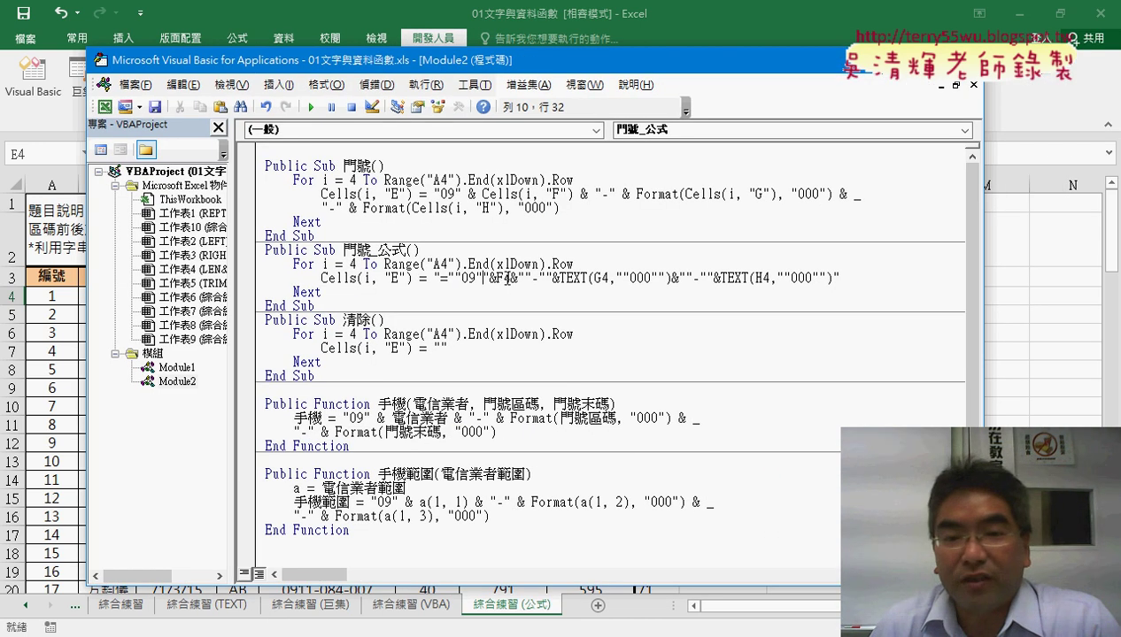
left_click_drag(511, 280, 503, 279)
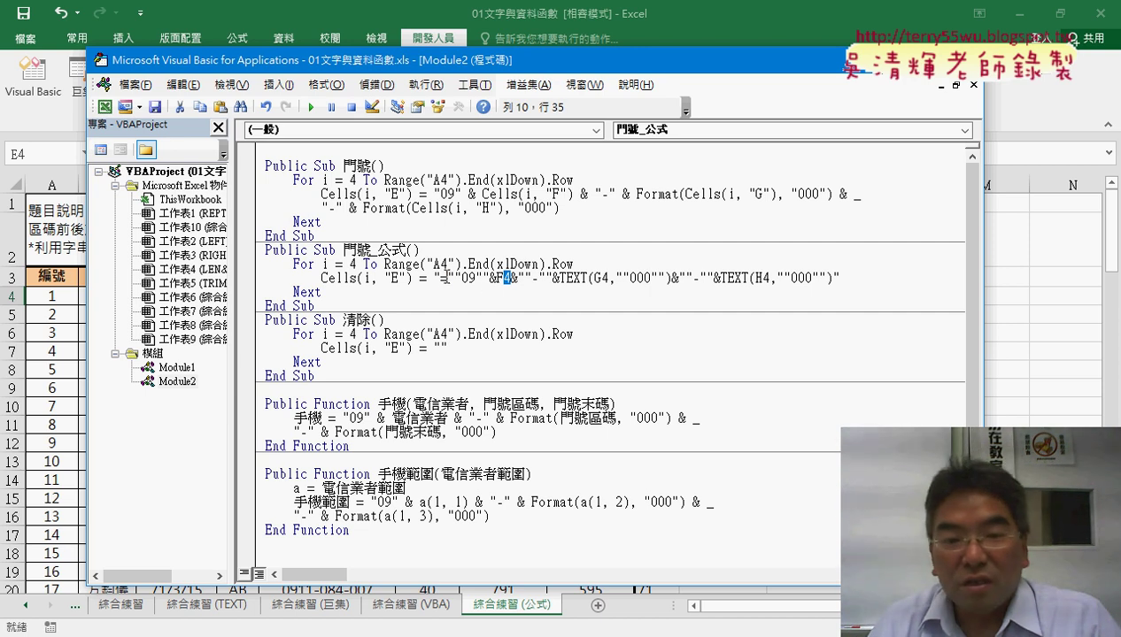
left_click_drag(440, 280, 832, 282)
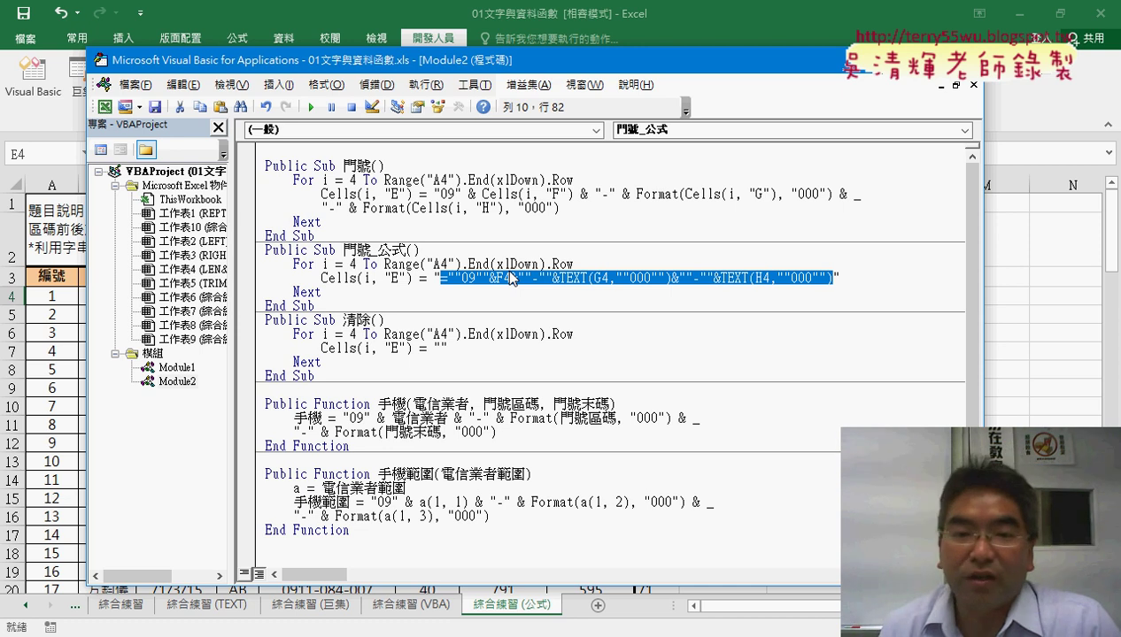
left_click(434, 278)
left_click_drag(435, 278, 440, 278)
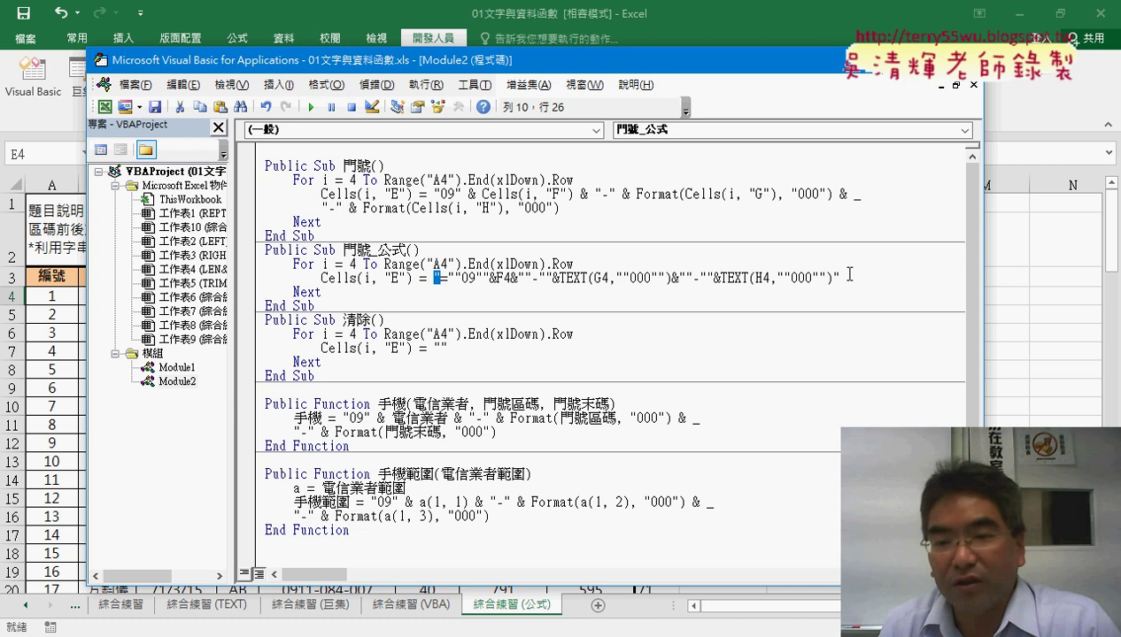
left_click_drag(833, 278, 839, 278)
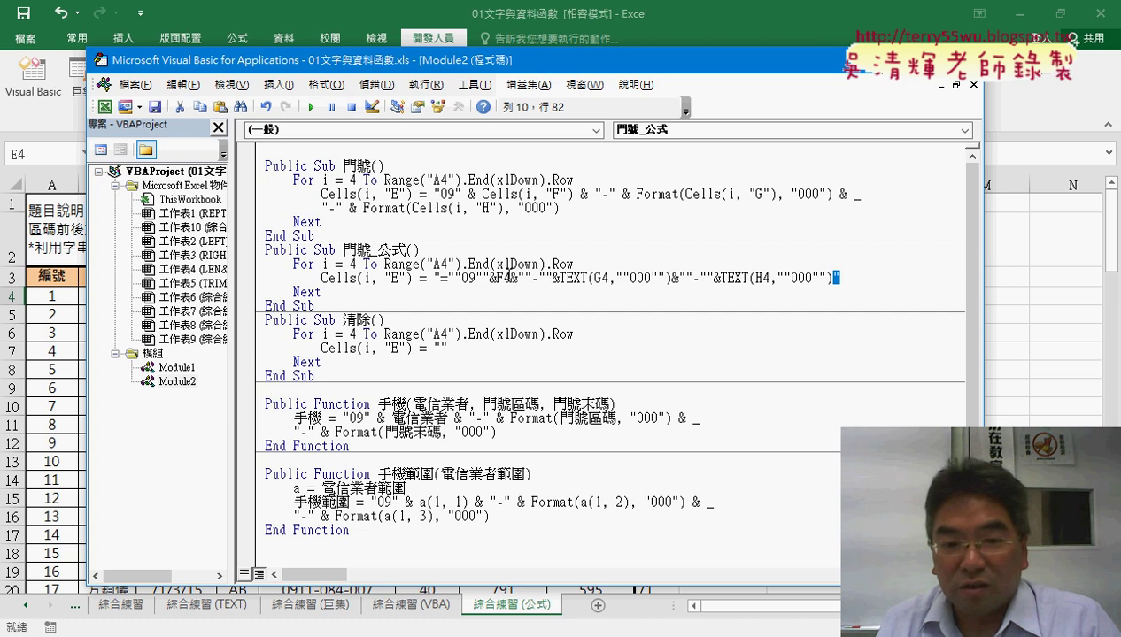
left_click_drag(502, 278, 510, 278)
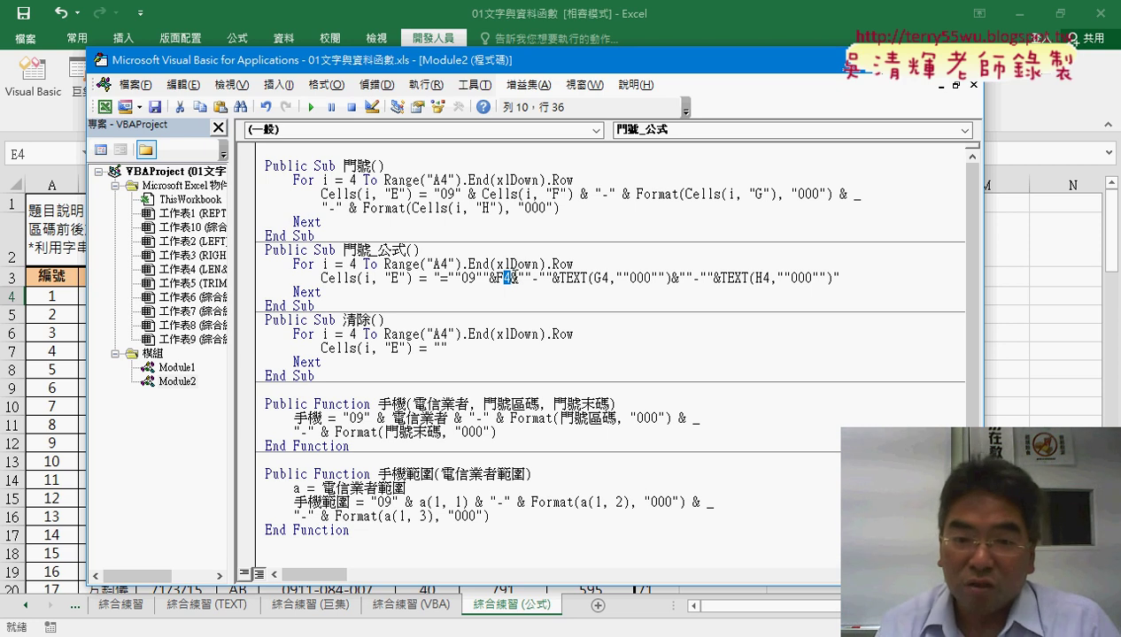
Replace the 4 after &F with a pair of quotes "".
type("i")
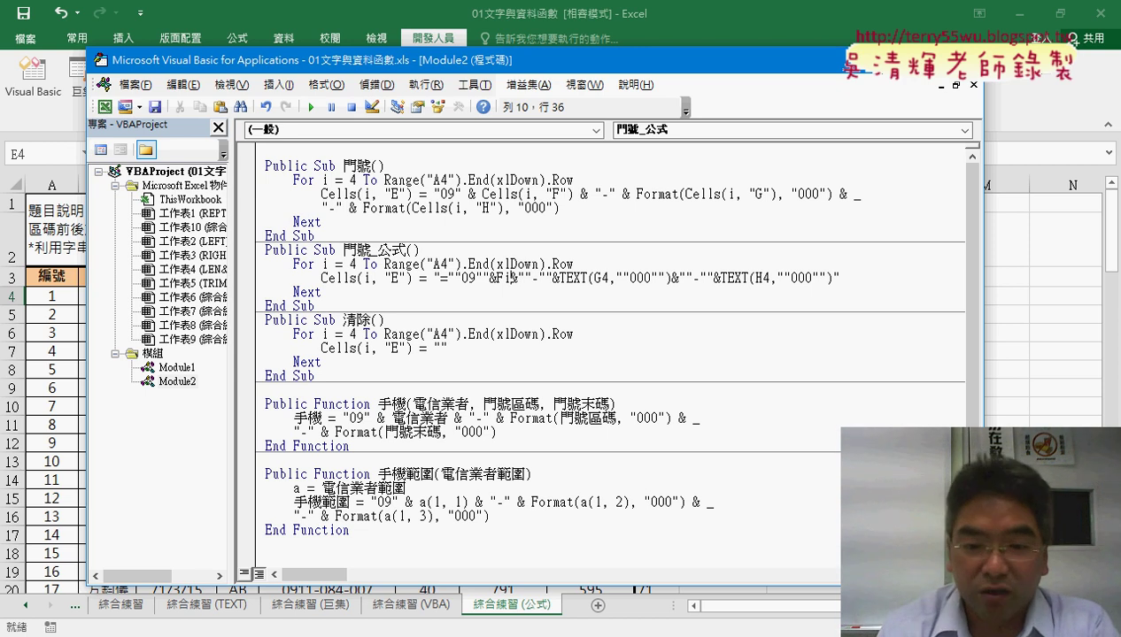
key("BackSpace")
type("4")
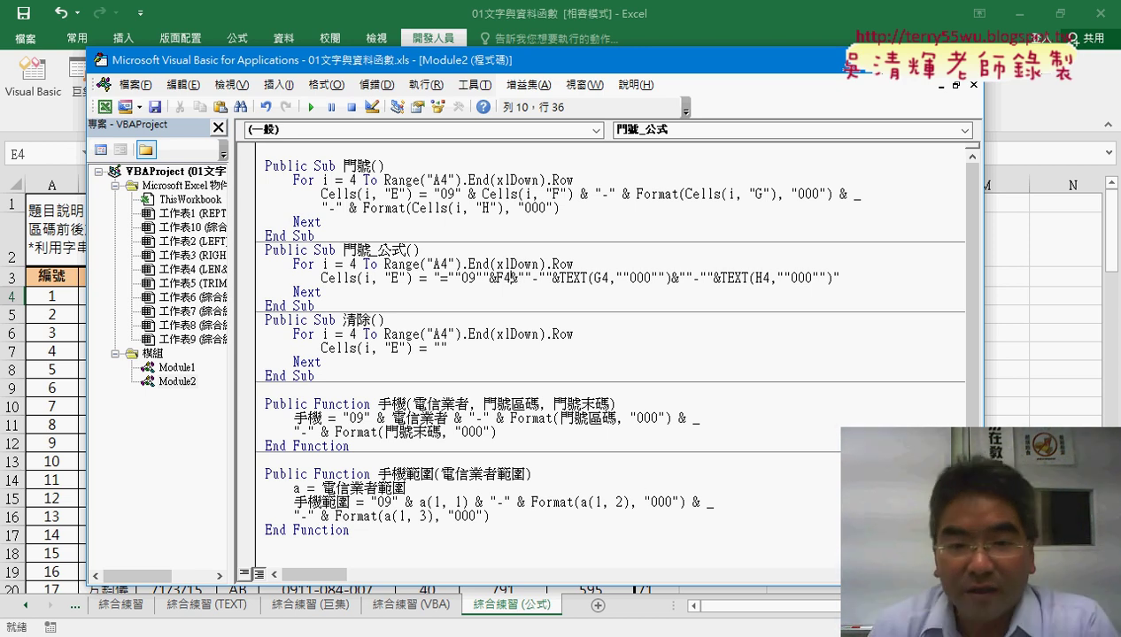
left_click_drag(509, 278, 502, 278)
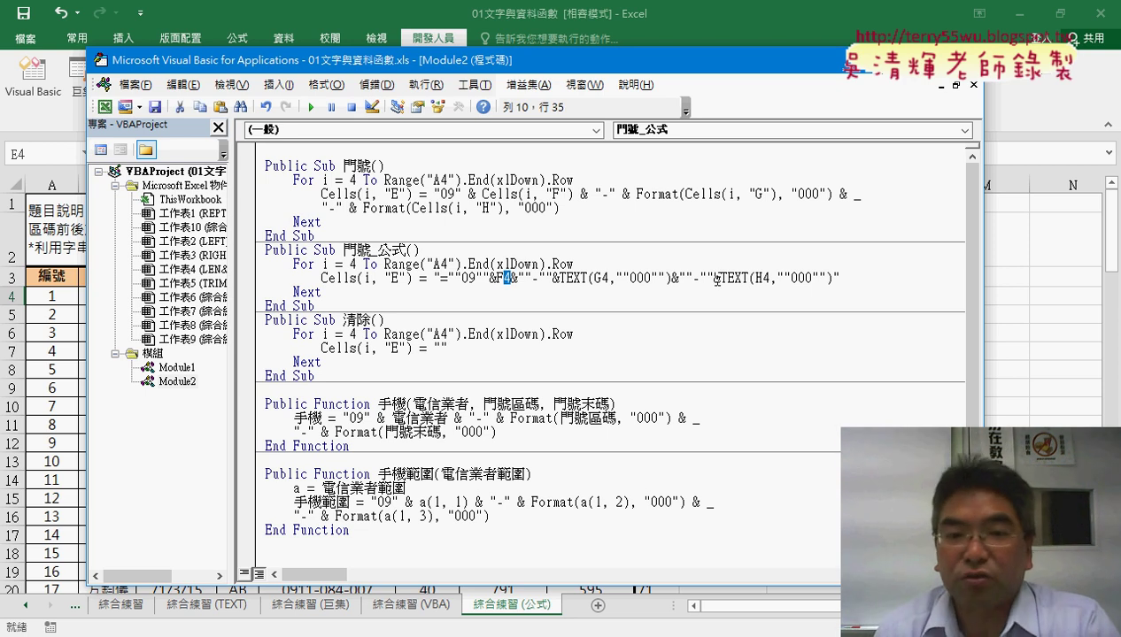
type("\"\"")
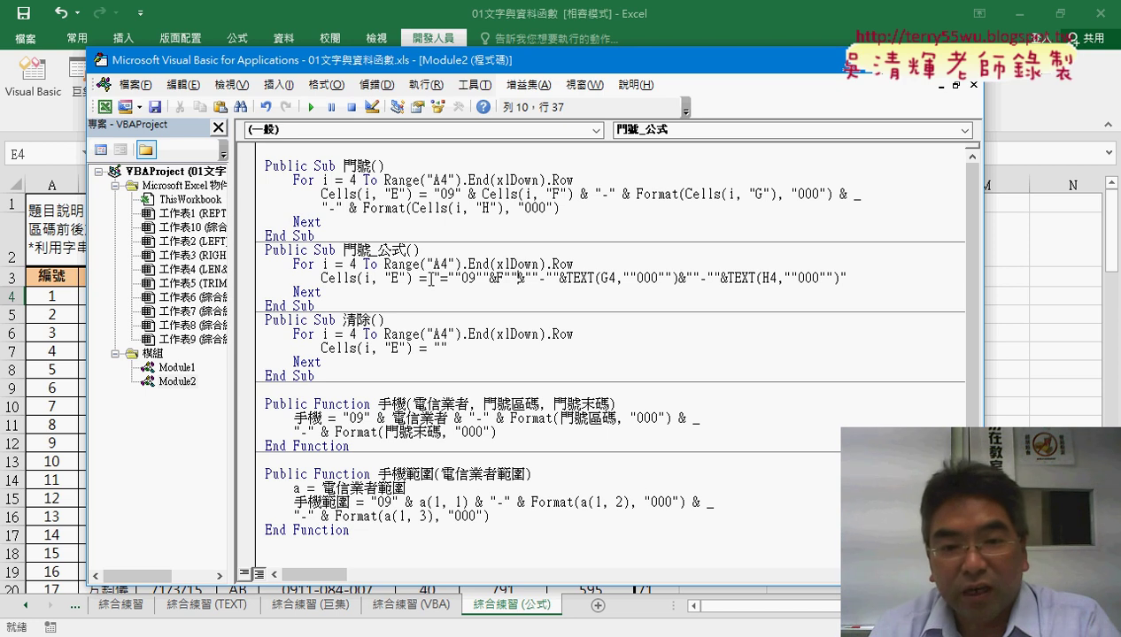
Insert " & i & " after &F"" so the F reference takes its row from i.
left_click_drag(434, 278, 527, 278)
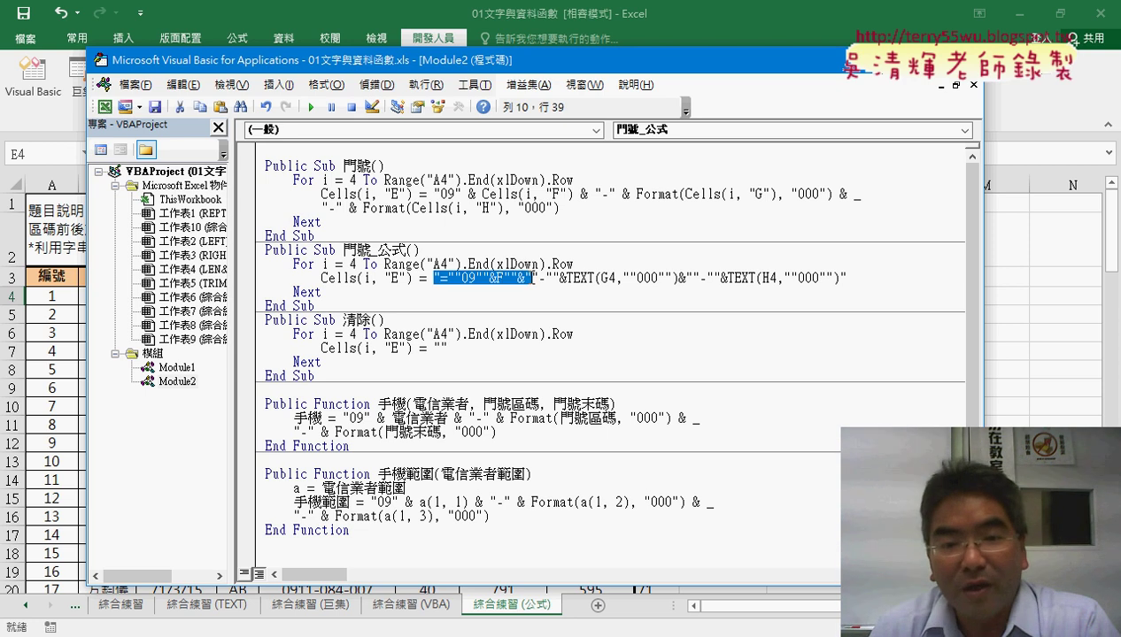
left_click_drag(532, 278, 848, 278)
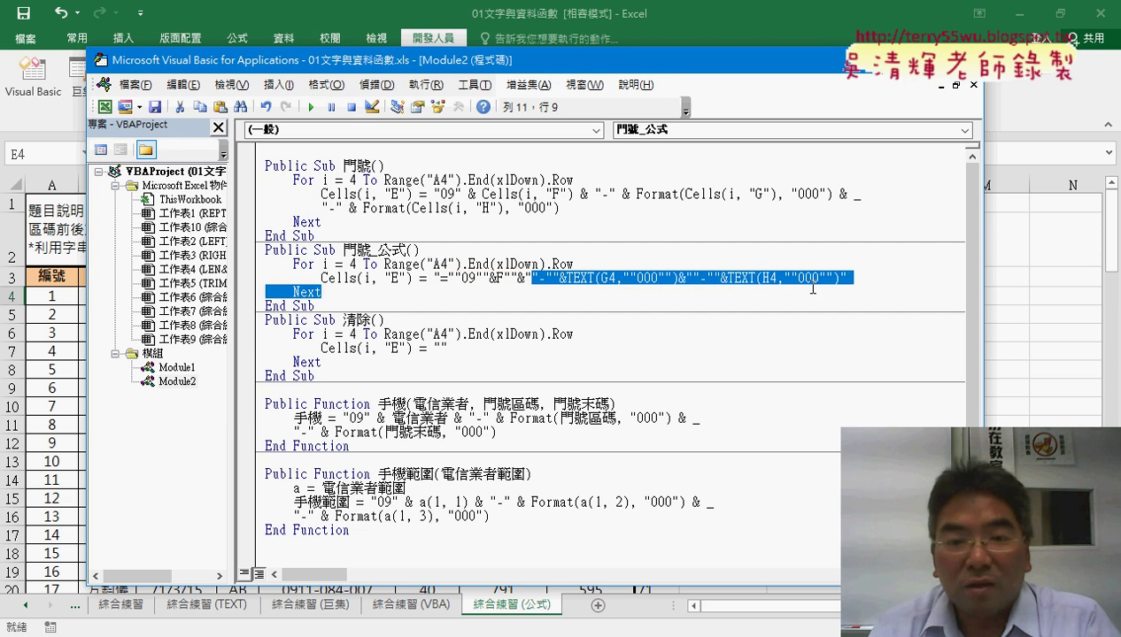
left_click(529, 280)
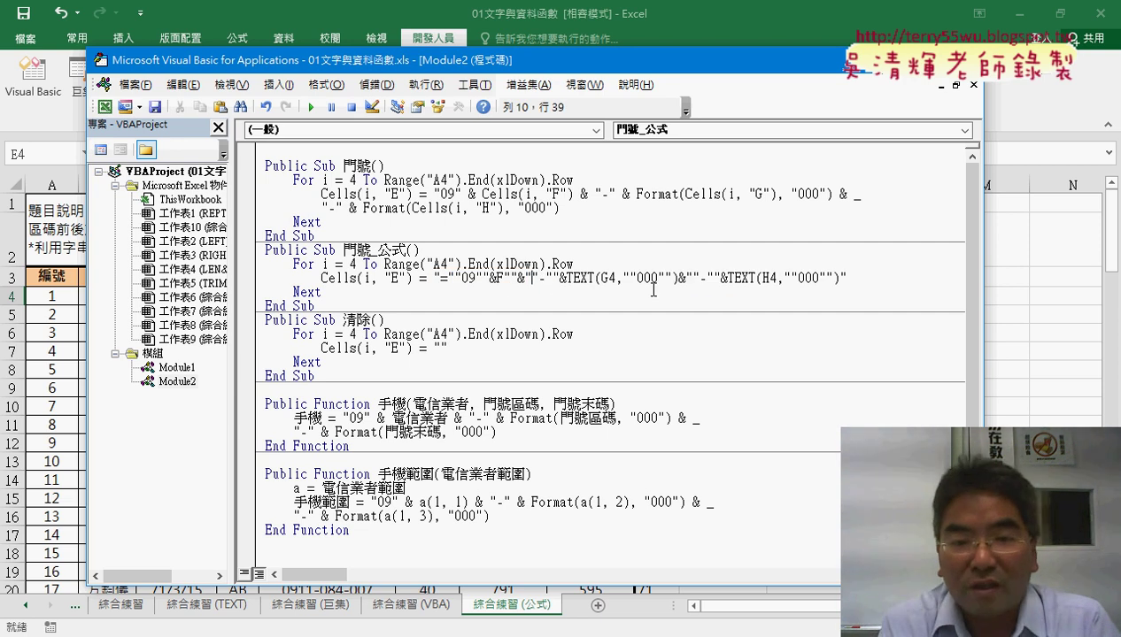
type("&&")
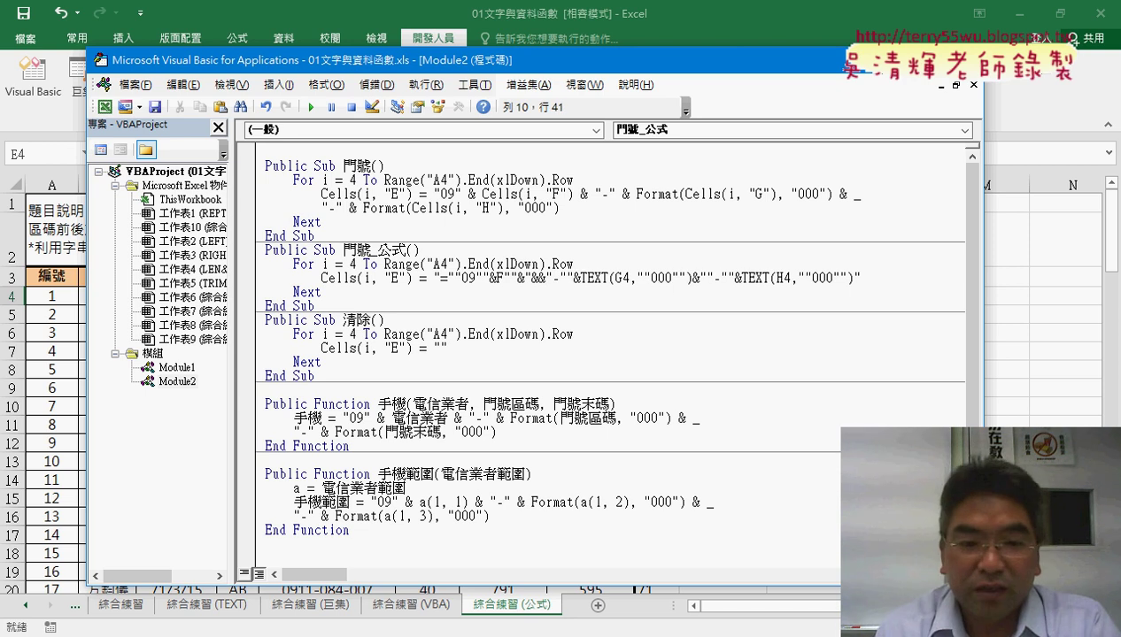
key("Left")
type("i")
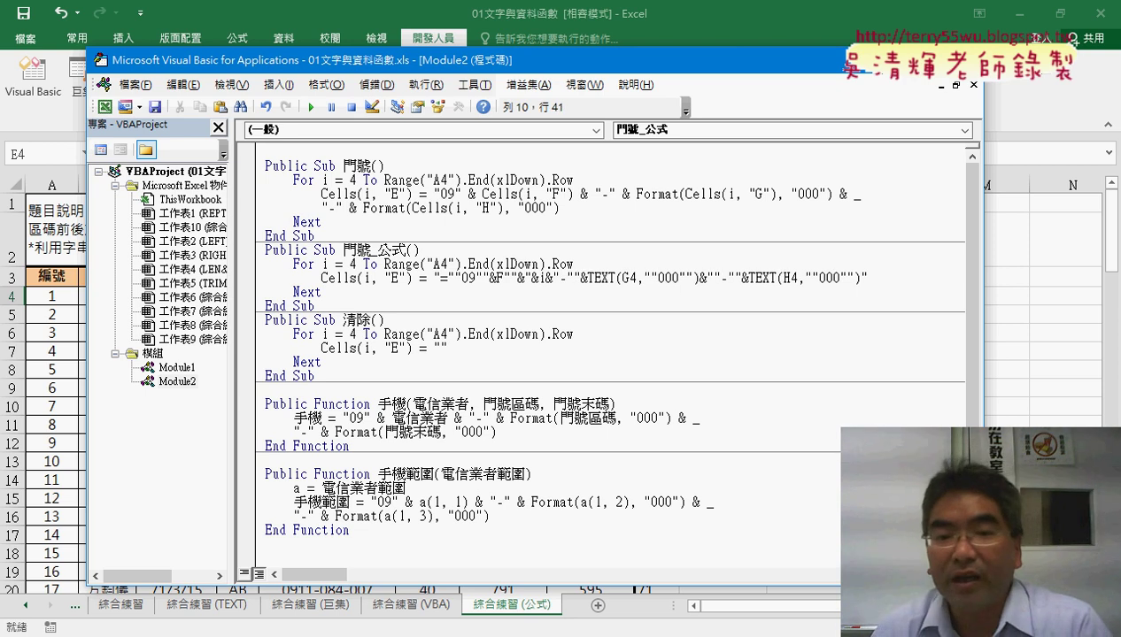
left_click(534, 278)
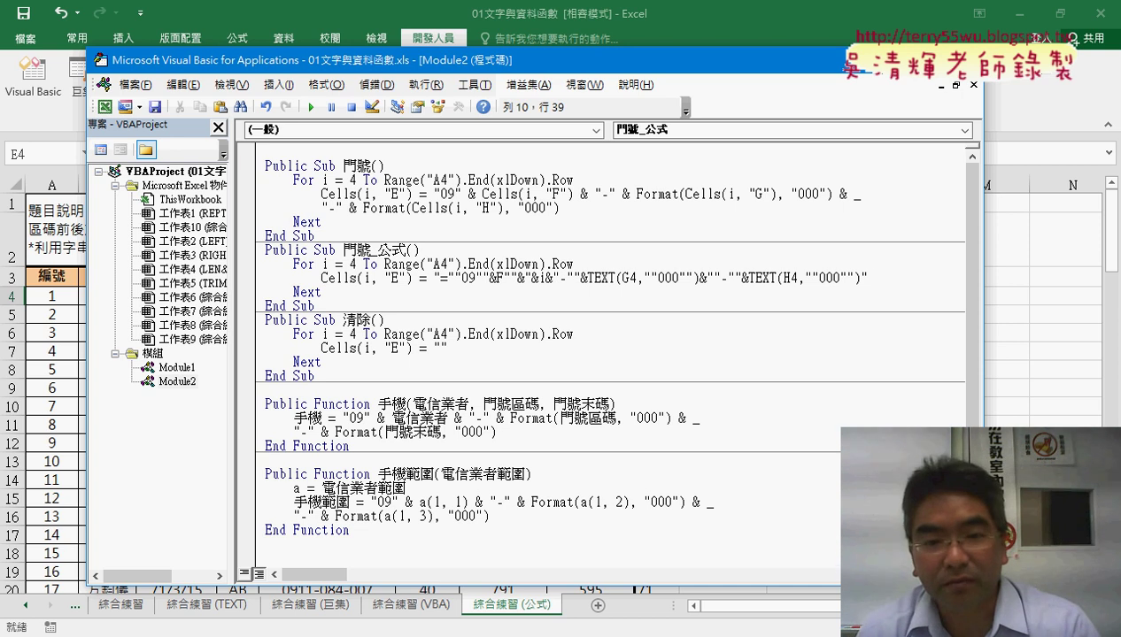
key("Delete")
key("Delete")
key("Delete")
type("& i &")
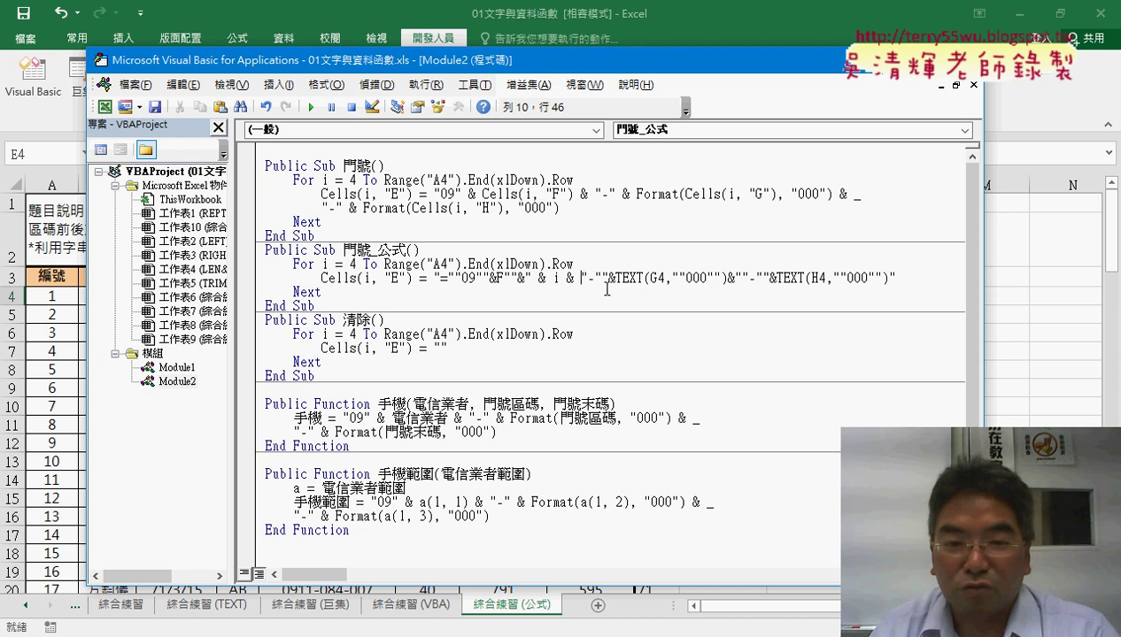
left_click_drag(526, 278, 588, 281)
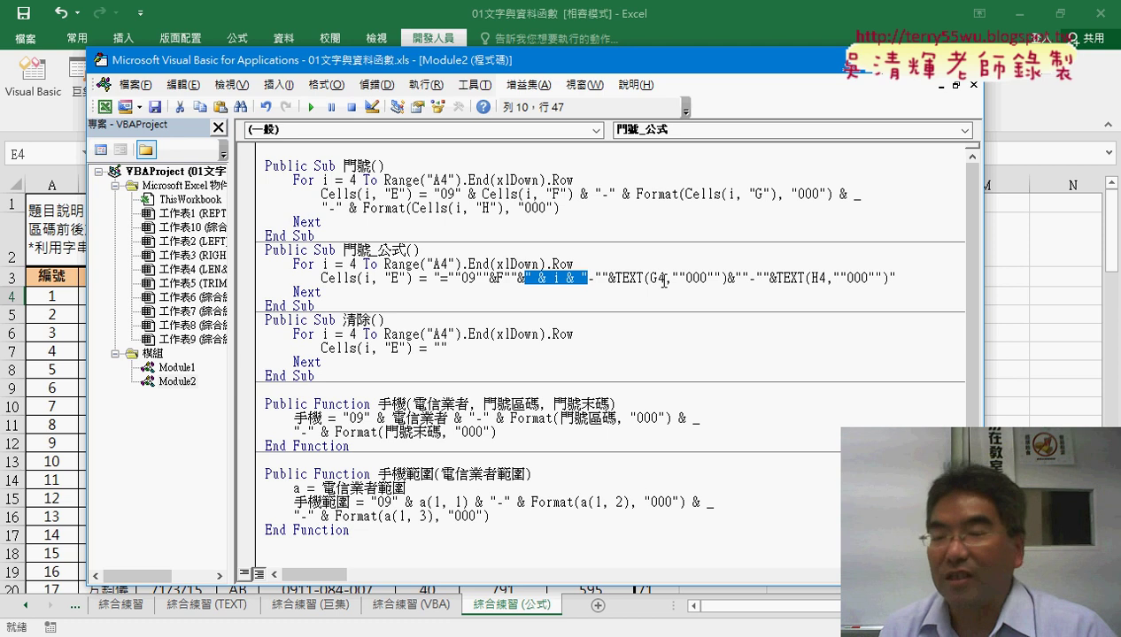
Replace the row 4 in TEXT(G4 with " & i & " in the formula string.
left_click_drag(665, 278, 657, 278)
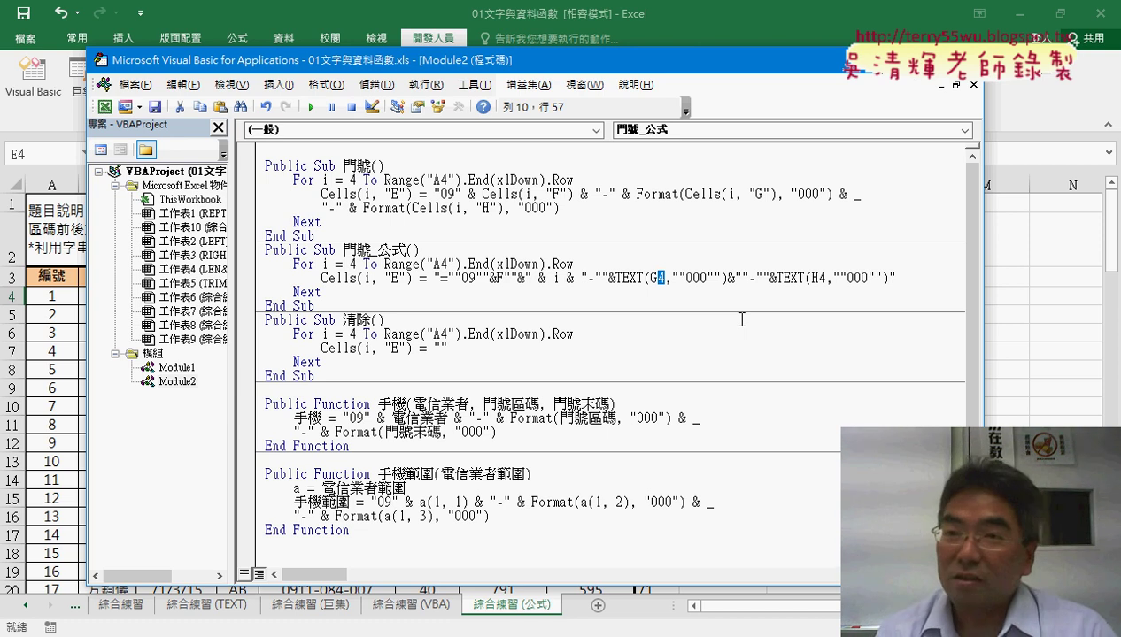
type("\"")
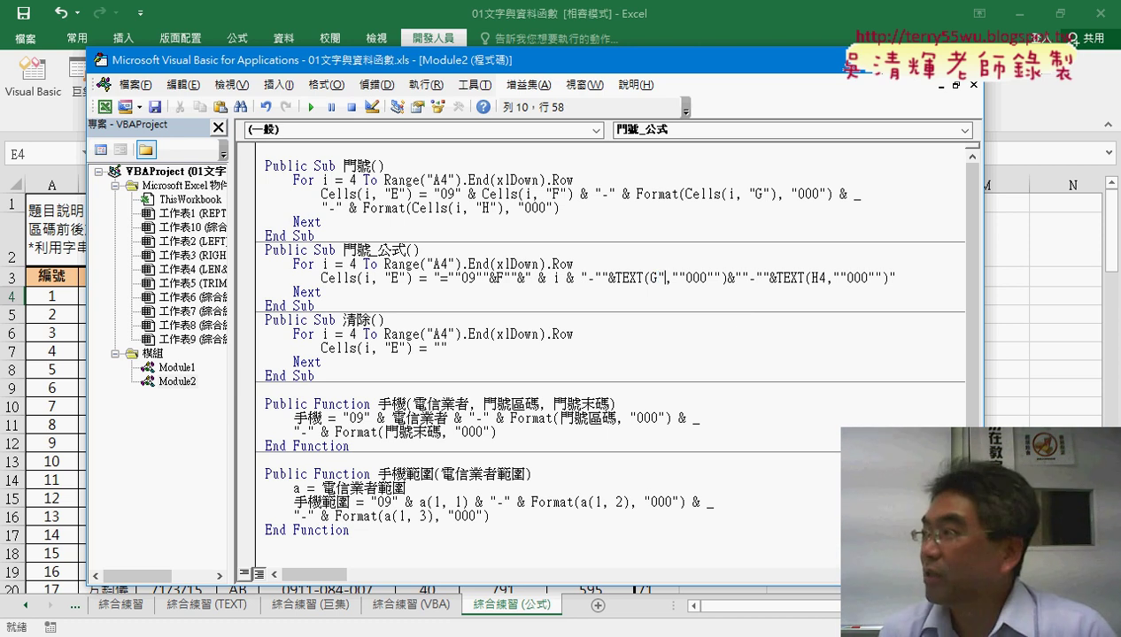
type("\"")
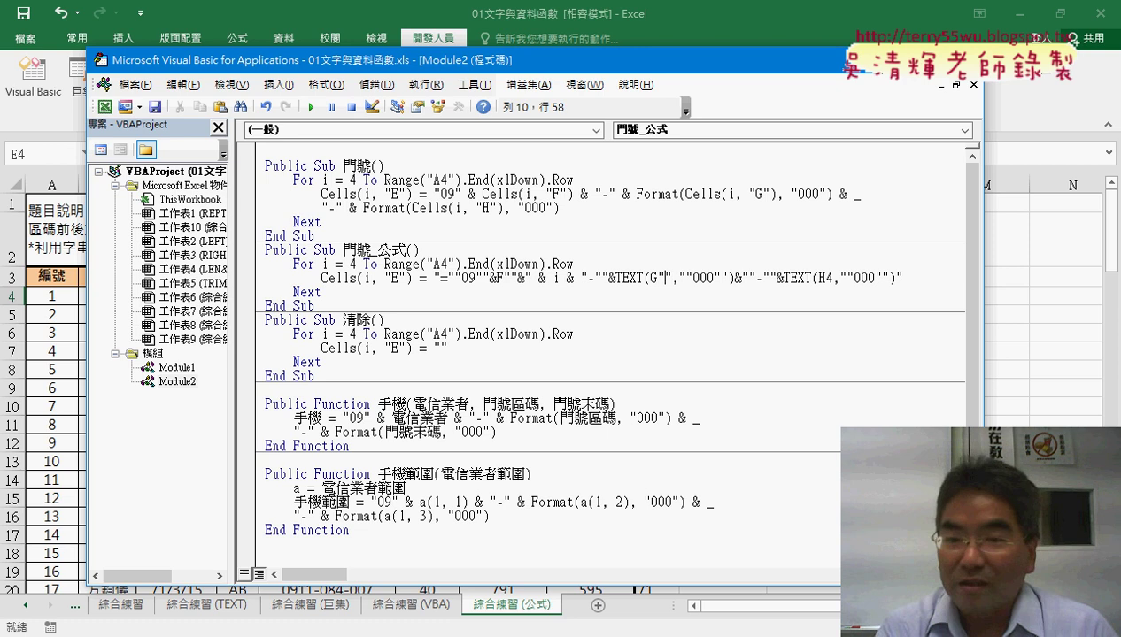
type("&\" &")
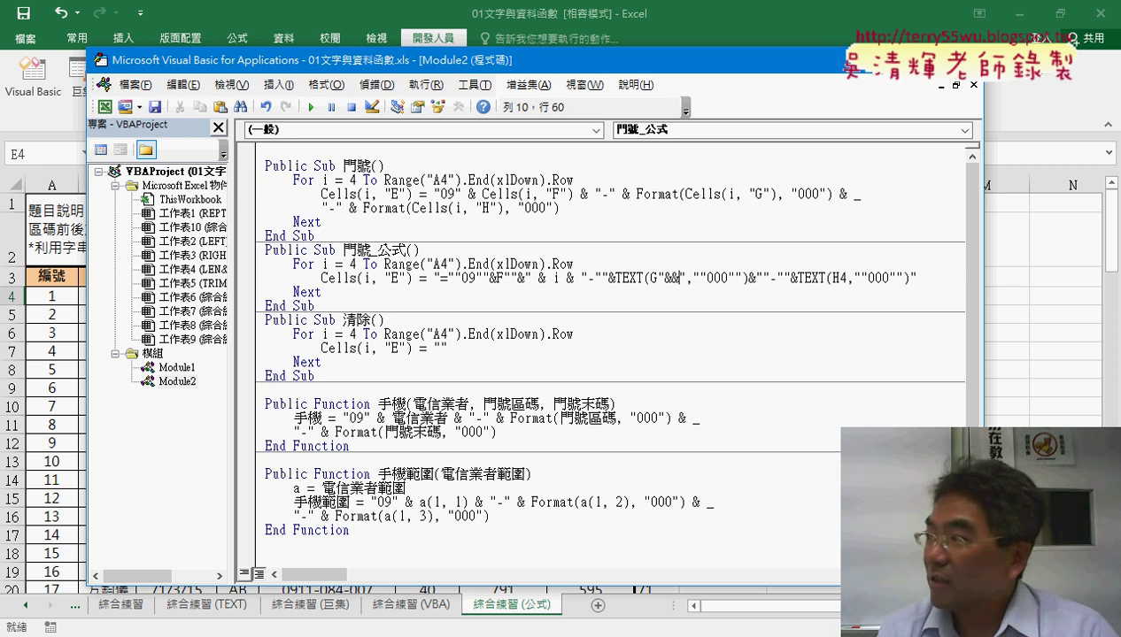
key("Left")
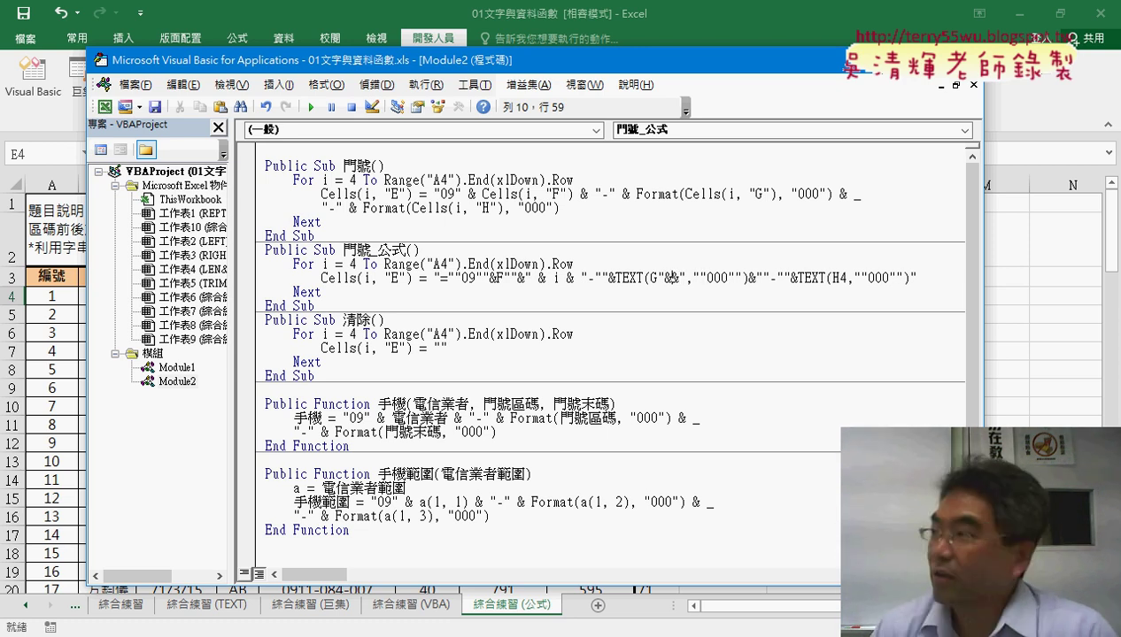
type("i")
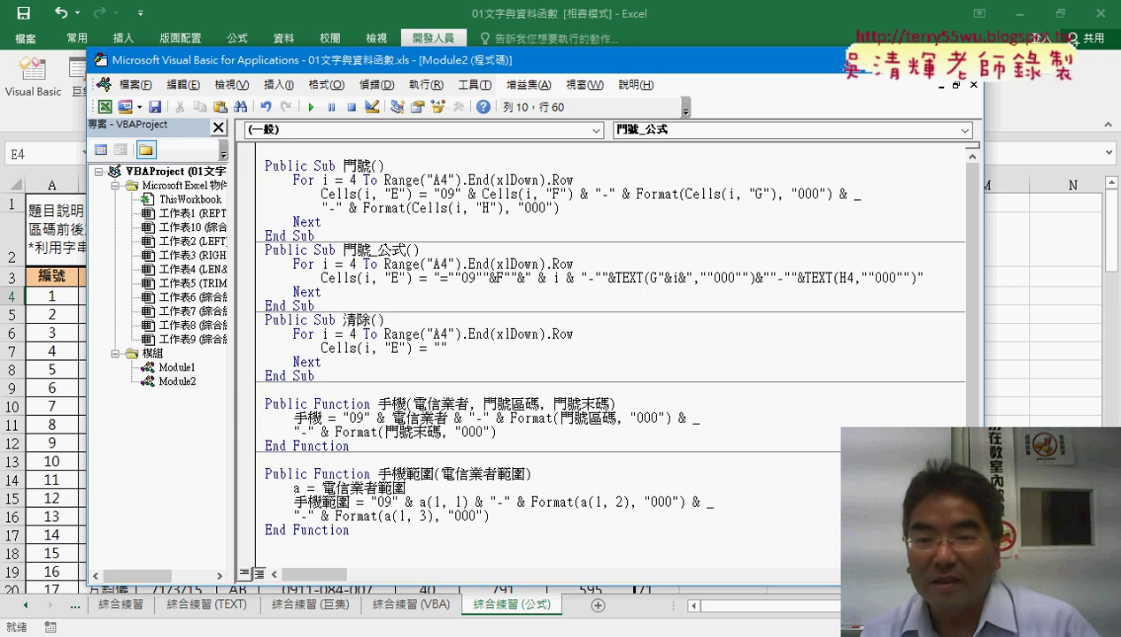
key("space")
key("Right")
key("space")
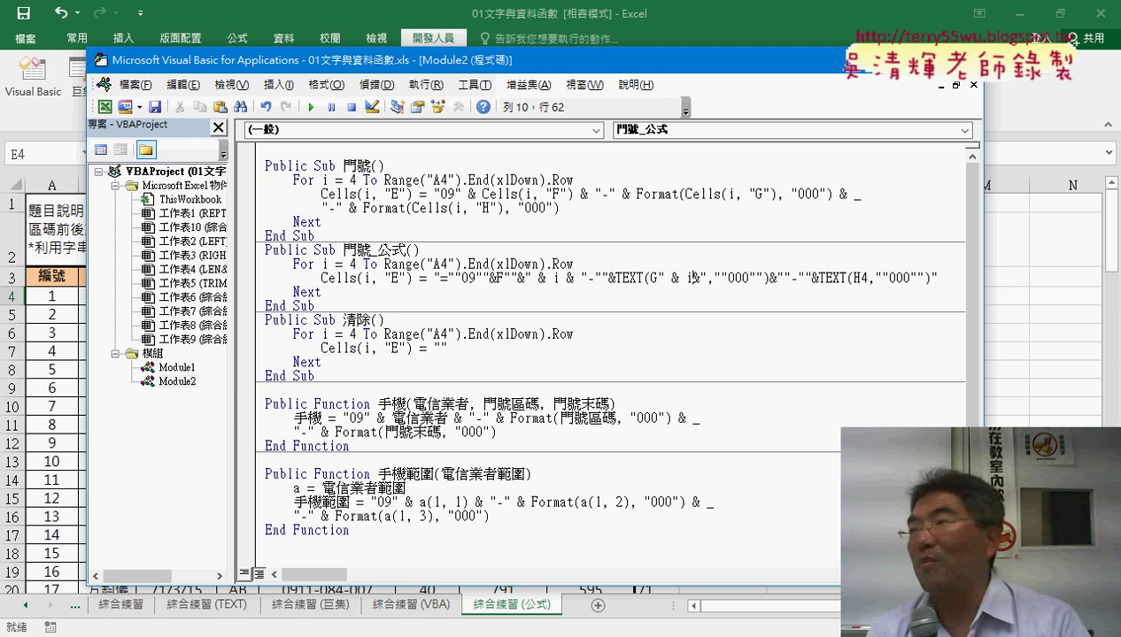
key("Right")
key("space")
key("Right")
key("space")
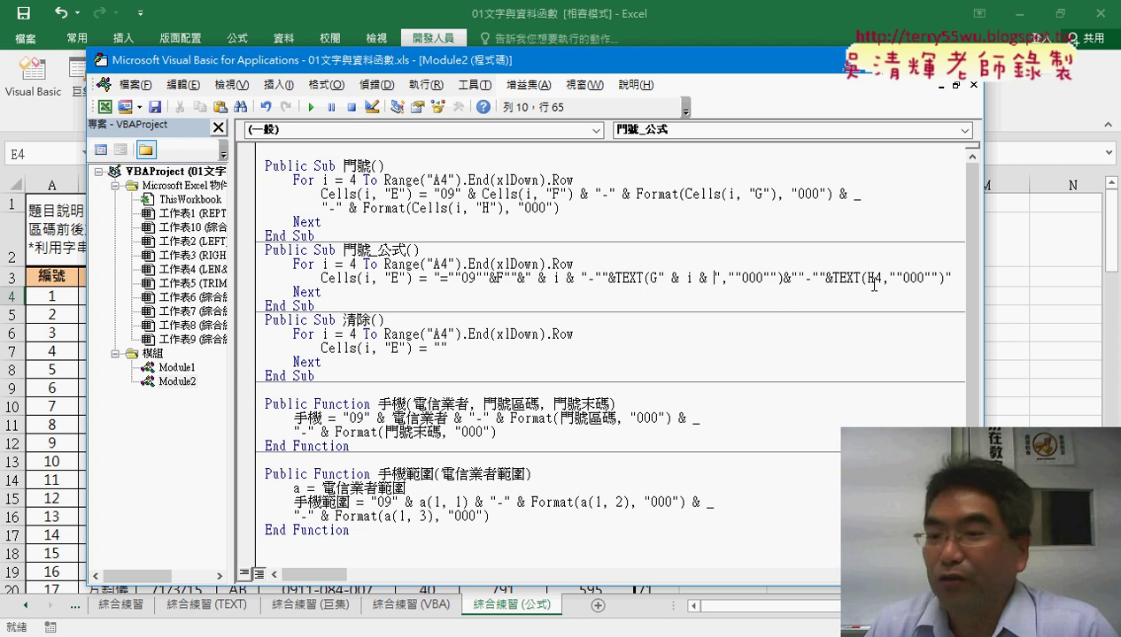
Replace the row 4 in TEXT(H4 with " & i & " and review all three i concatenations.
left_click_drag(873, 280, 883, 280)
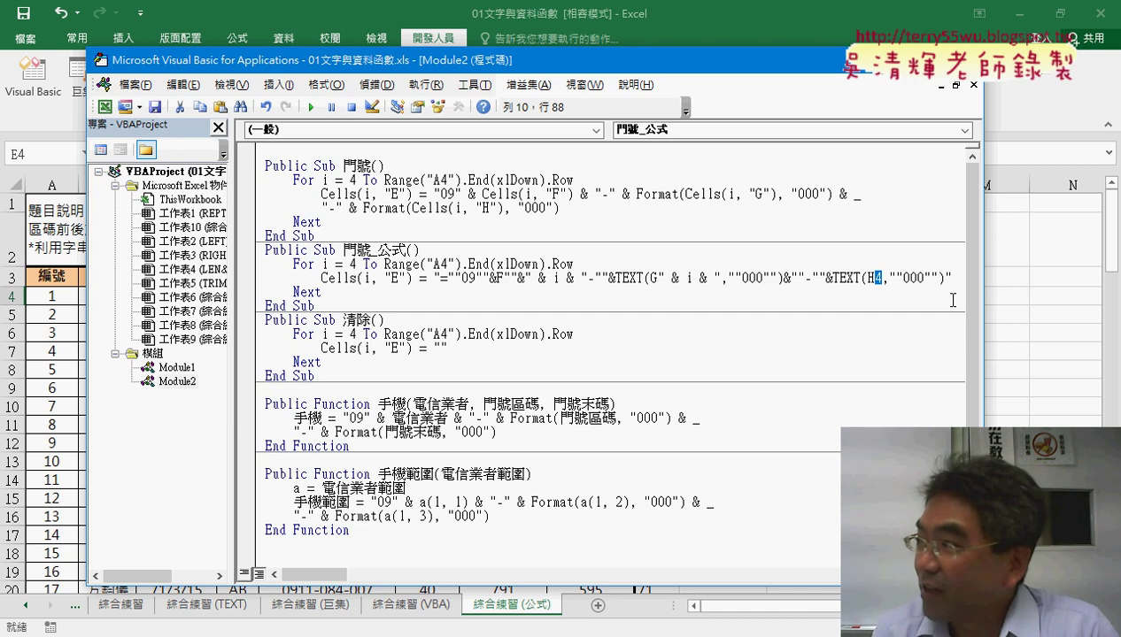
type("\"\"")
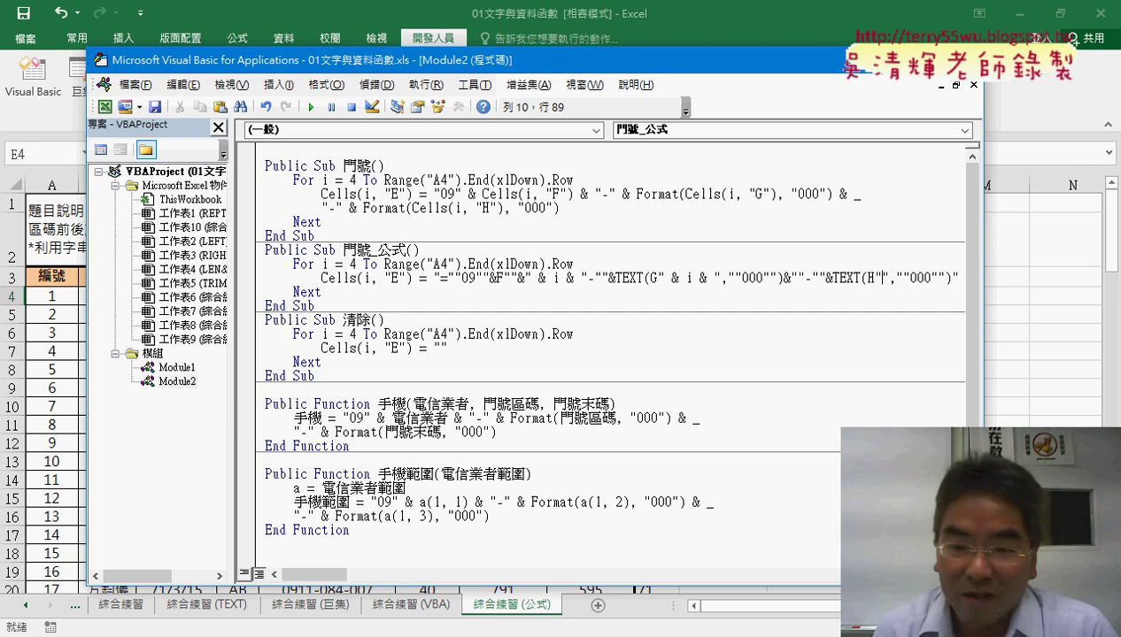
type("&\" ")
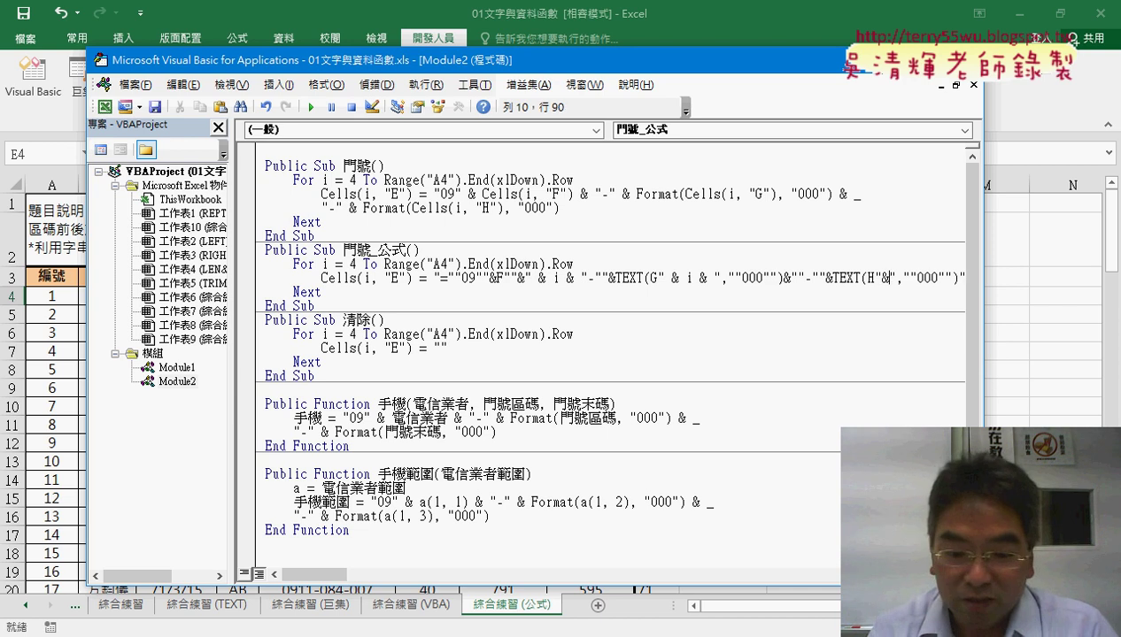
type("& i&")
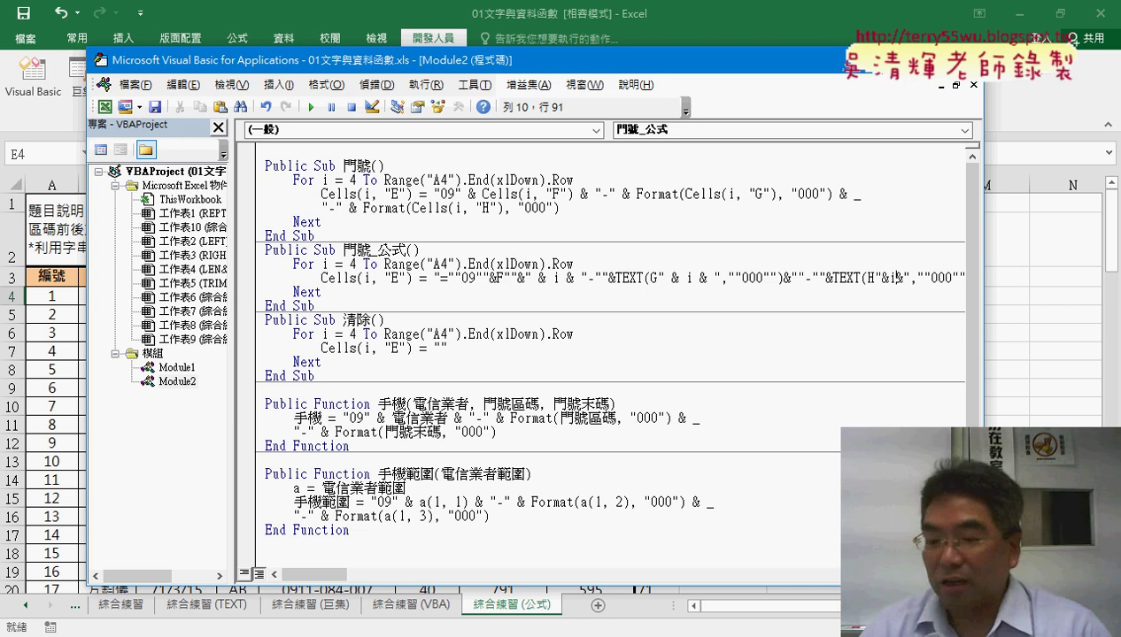
left_click(882, 278)
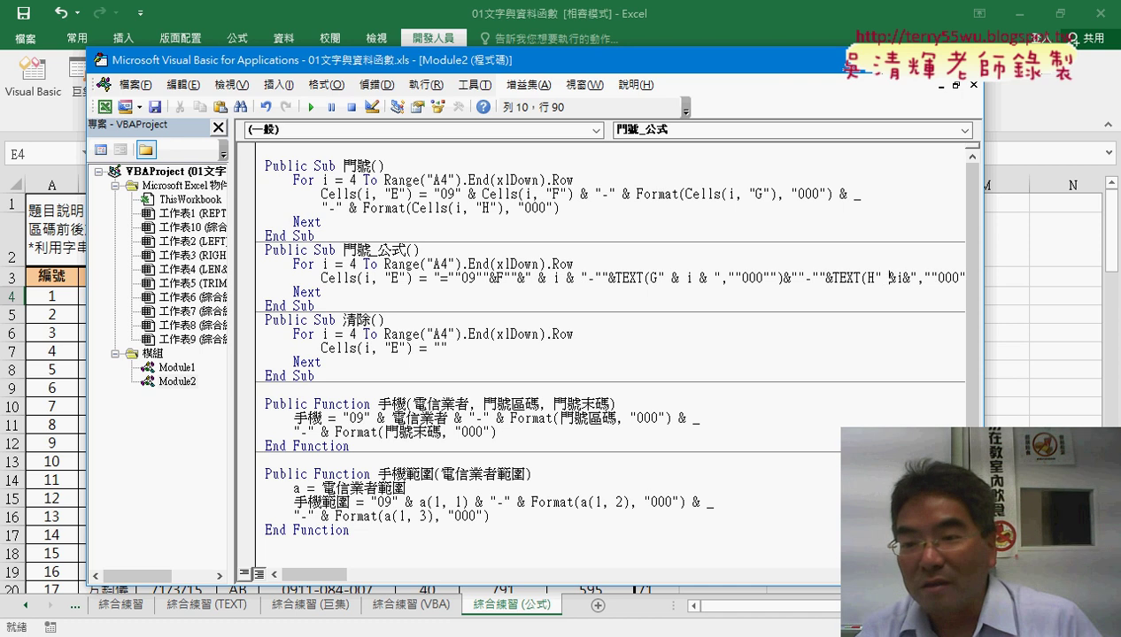
key("Right")
key("Right")
key("Right")
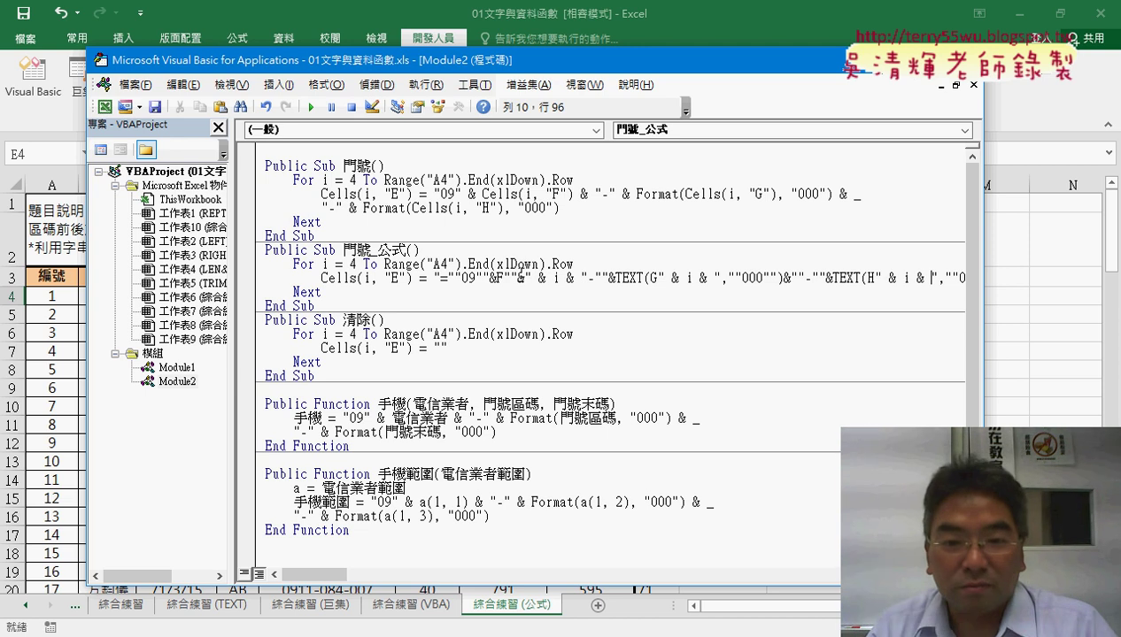
left_click_drag(524, 277, 582, 277)
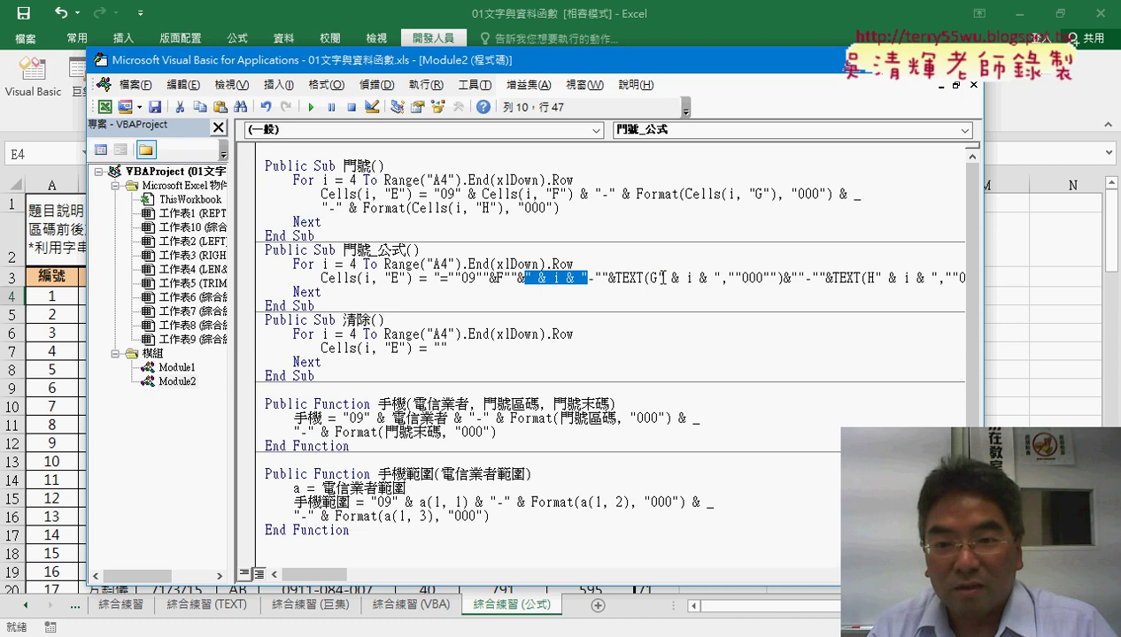
left_click_drag(657, 277, 721, 277)
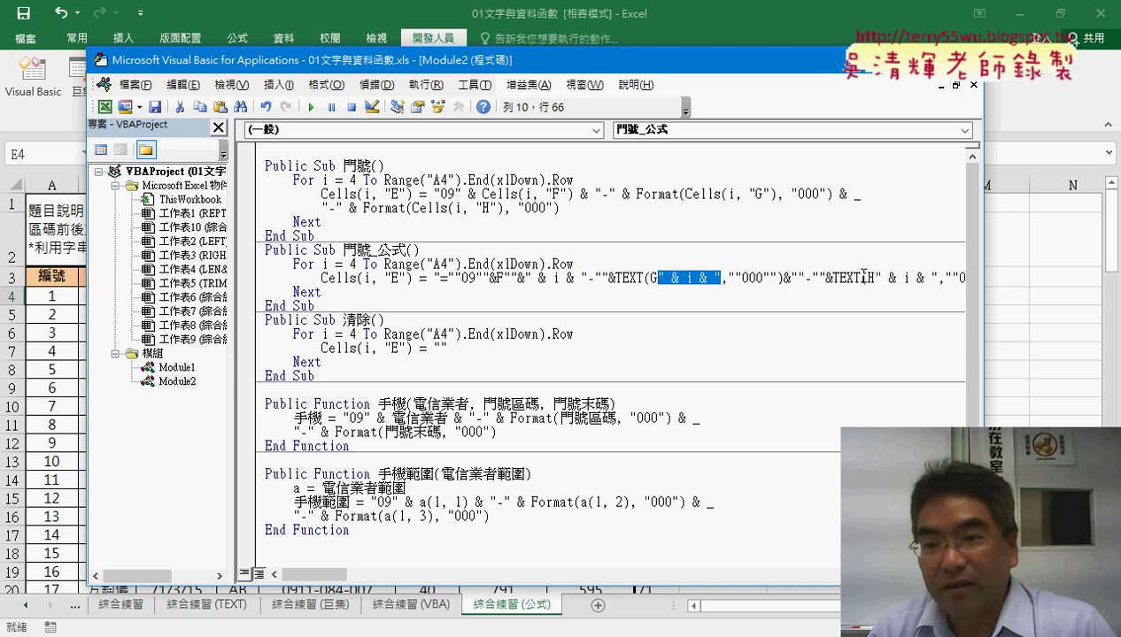
left_click_drag(875, 277, 939, 277)
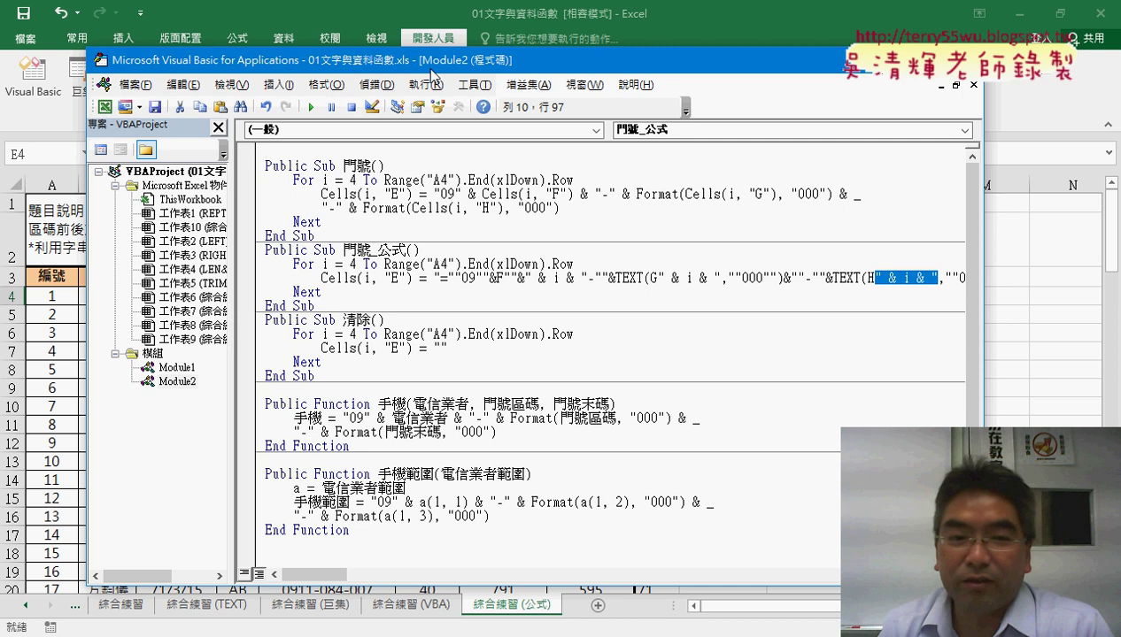
left_click_drag(418, 65, 732, 61)
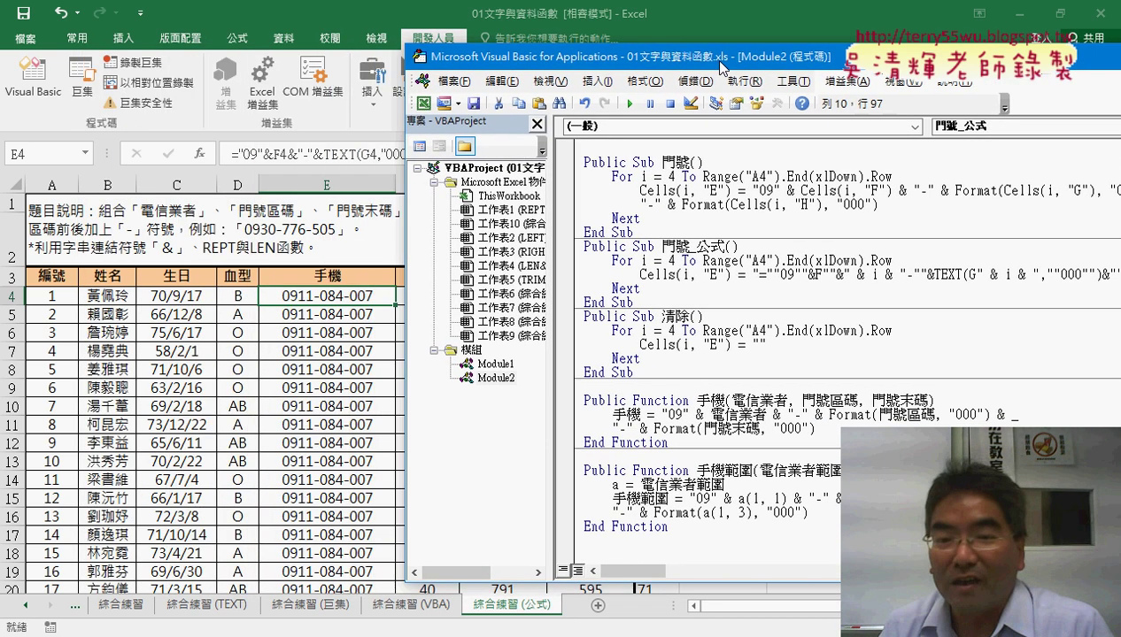
Run 門號_公式, get run-time error 1004, and choose 偵錯 to break at the column E line.
left_click(680, 272)
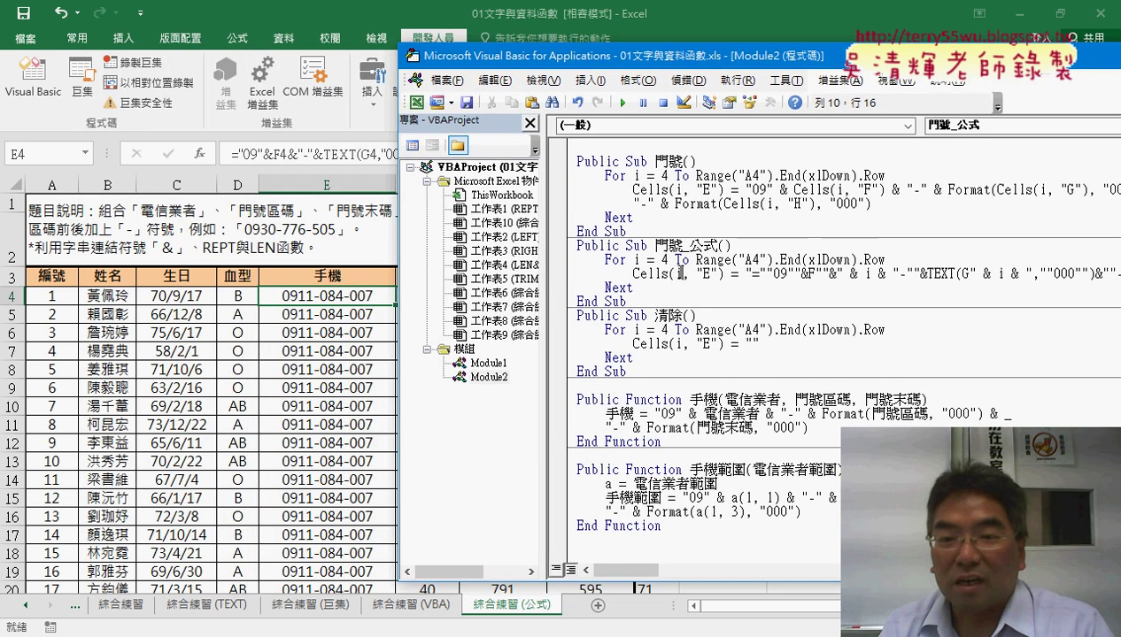
left_click(625, 105)
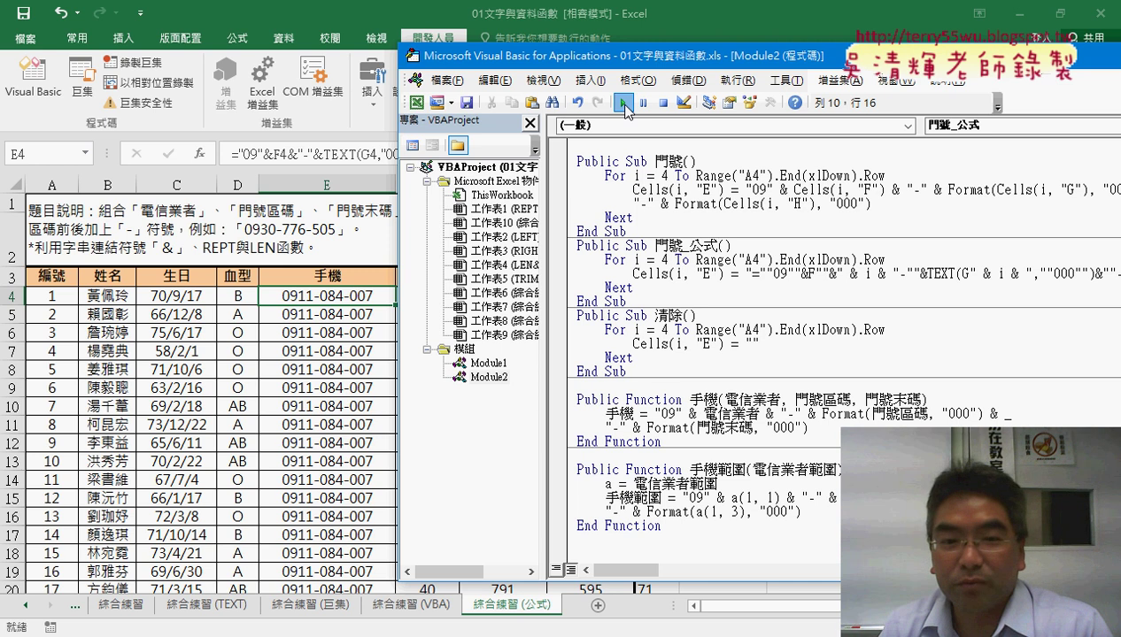
left_click(625, 104)
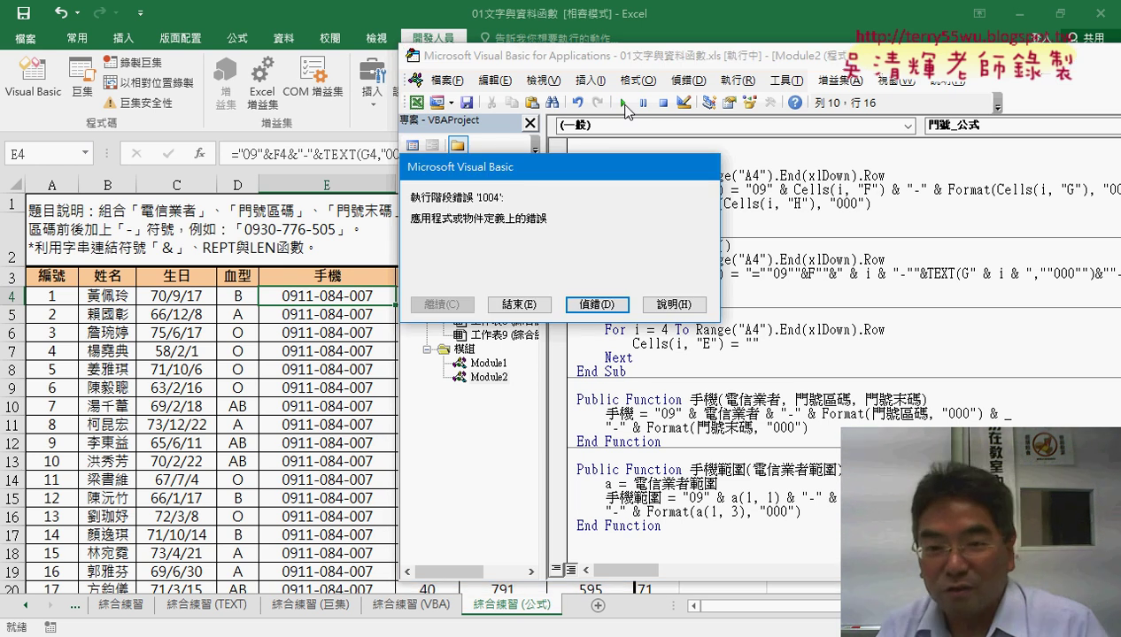
left_click(596, 304)
left_click_drag(731, 55, 403, 63)
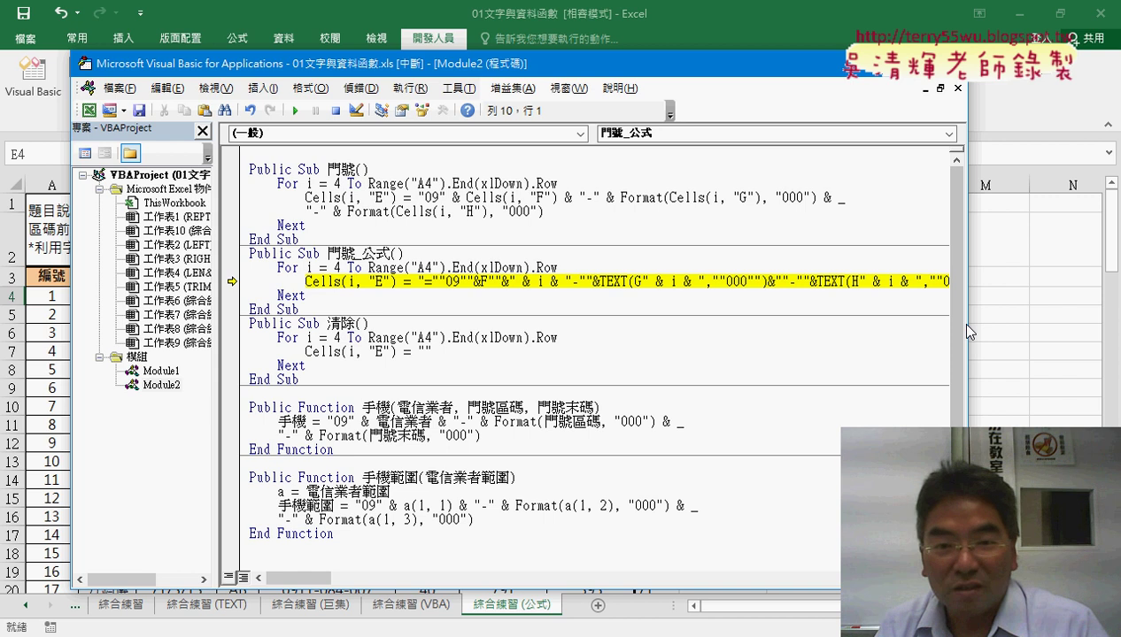
Delete the faulty formula string and paste the quote-doubled formula copied from Notepad.
left_click_drag(966, 320, 1086, 326)
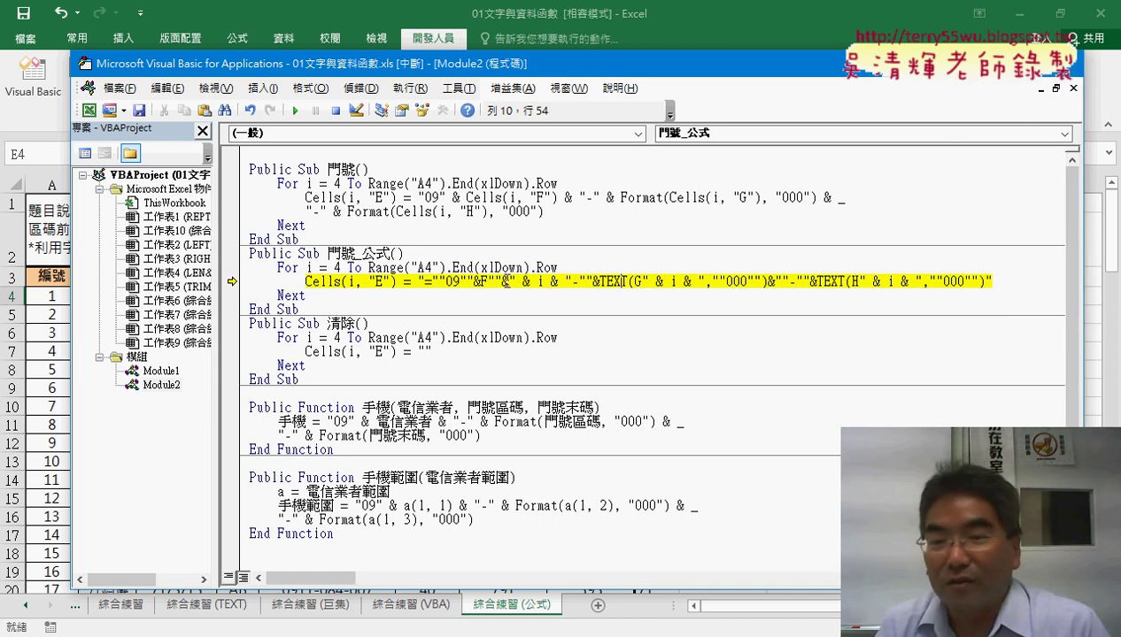
left_click_drag(425, 281, 988, 281)
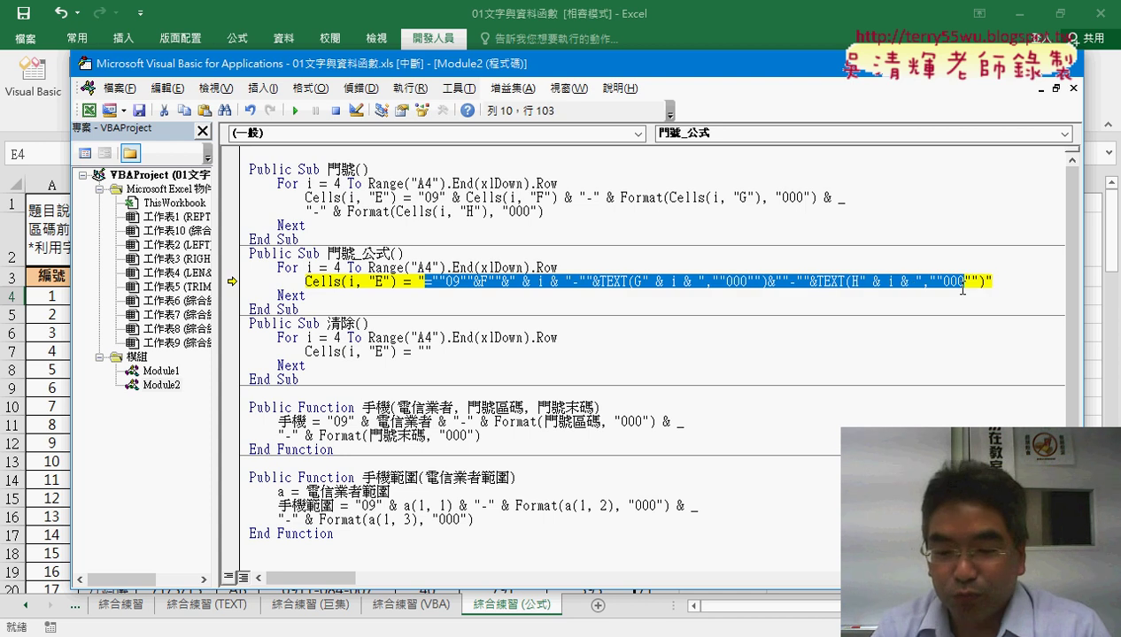
key("Delete")
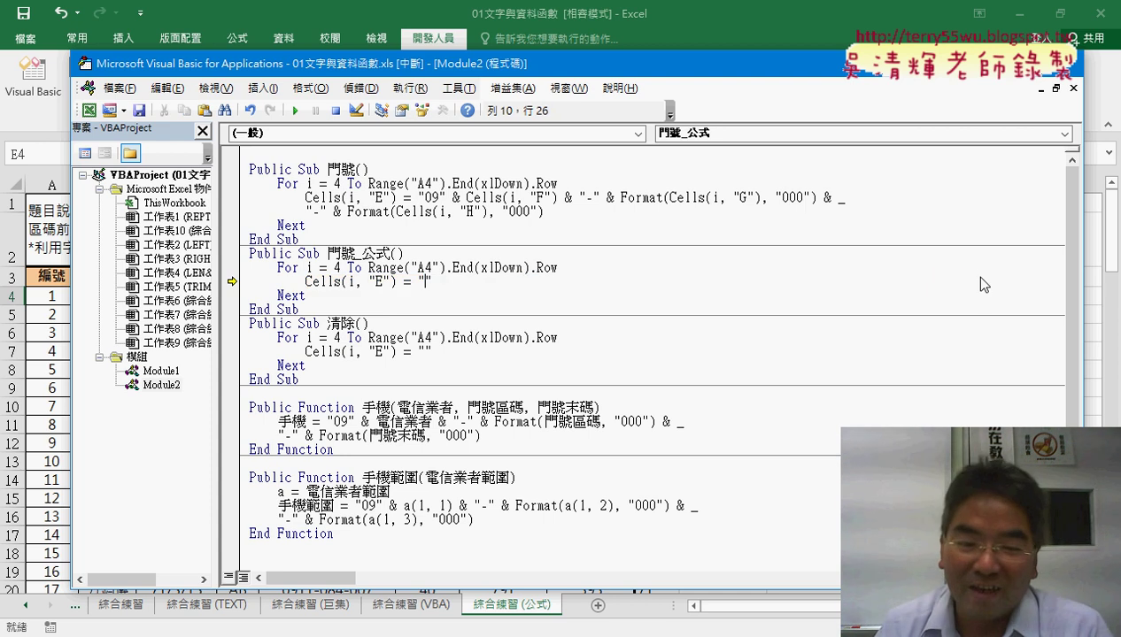
key("alt+Tab")
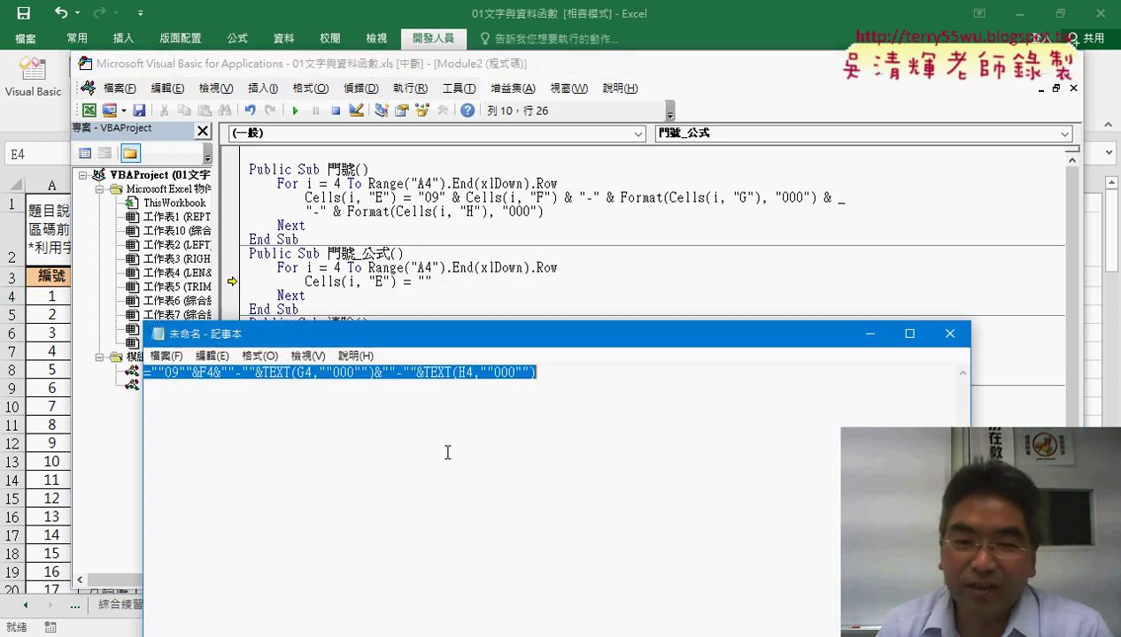
right_click(501, 372)
left_click(544, 429)
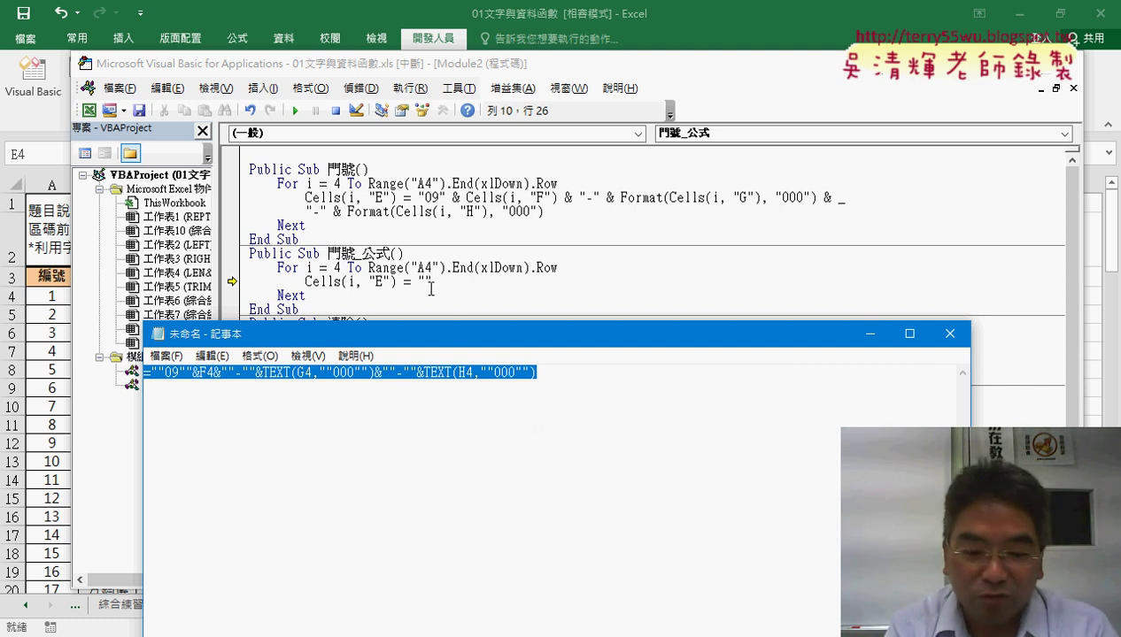
key("alt+Tab")
type("=\"\"09\"\"&F4&\"\"-\"\"&TEXT(G4,\"\"000\"\")&\"\"-\"\"&TEXT(H4,\"\"000\"\")")
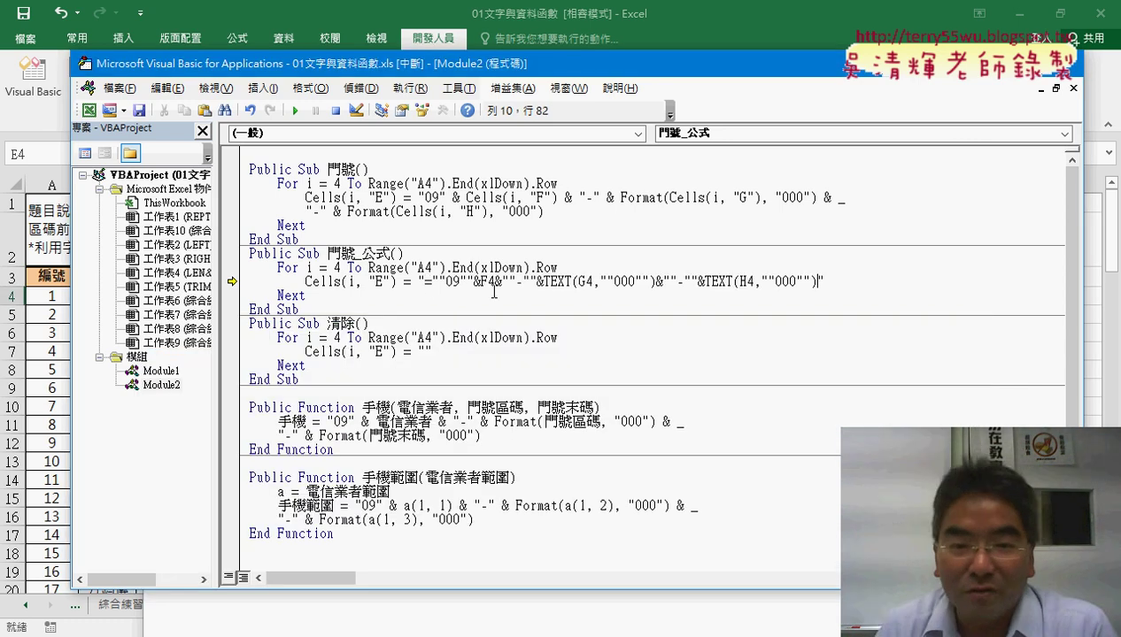
Replace the row 4 after F, G and H with " & i & ".
left_click_drag(486, 282, 494, 281)
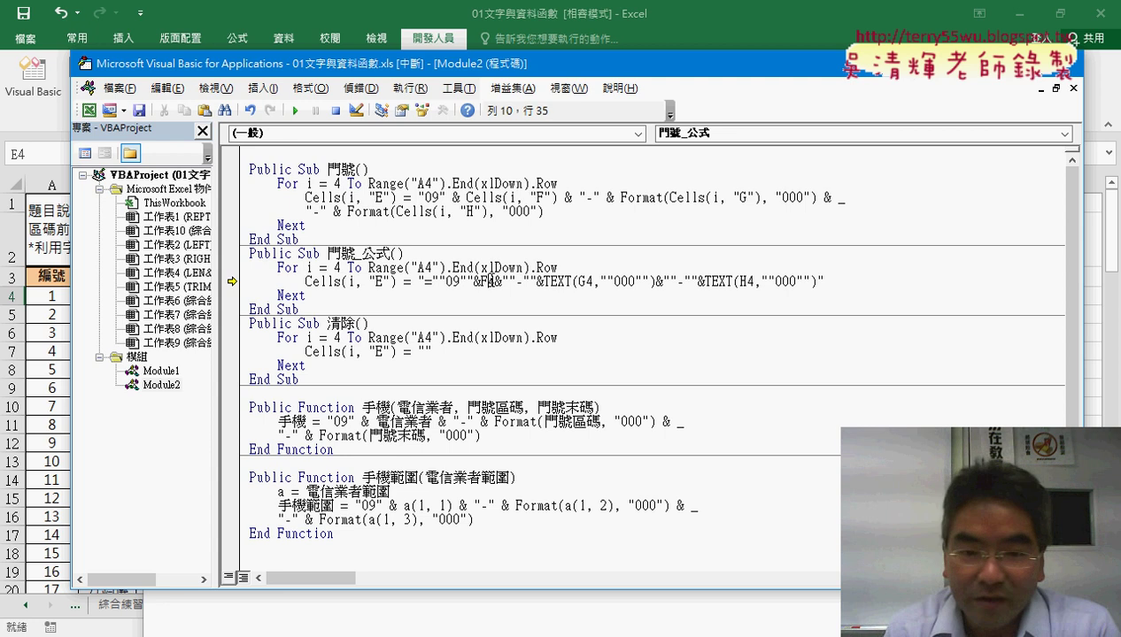
type("\" ")
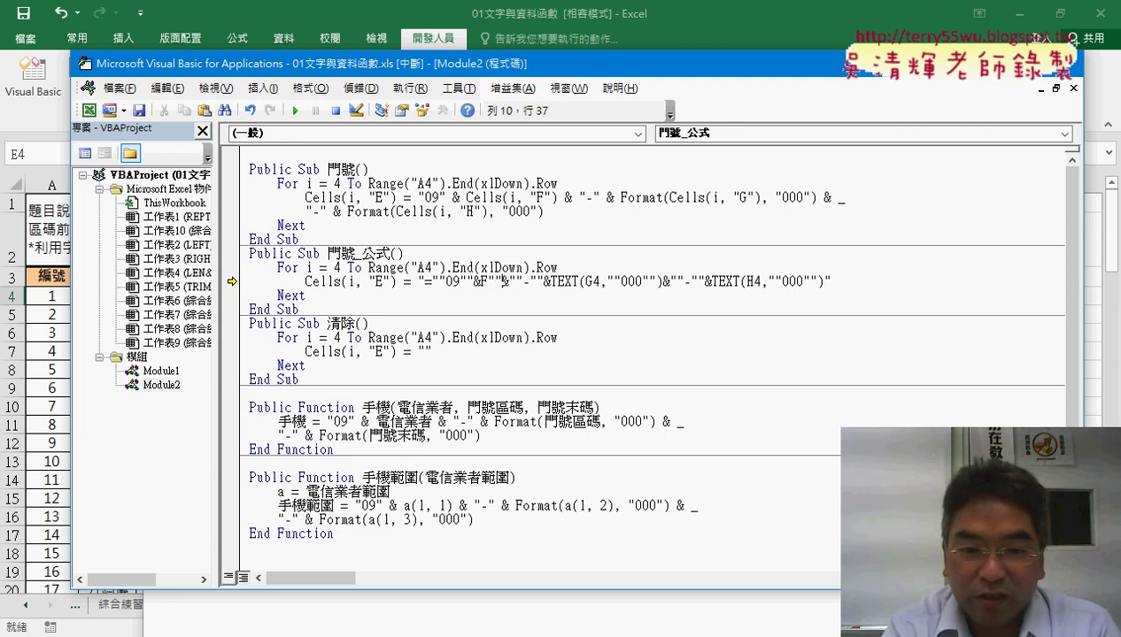
type("&i&")
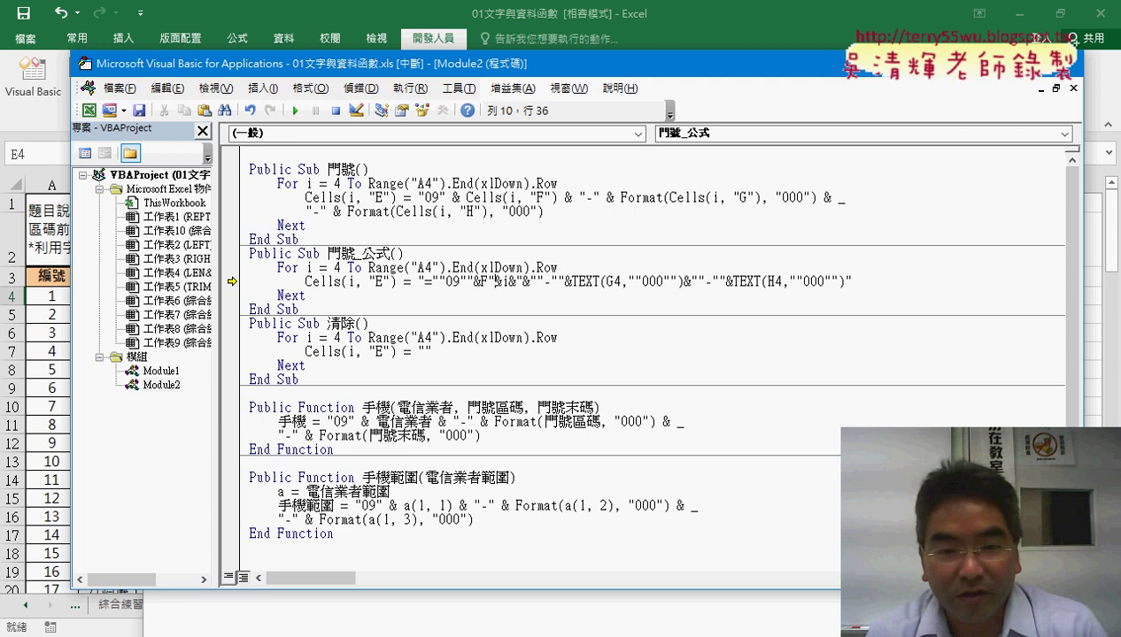
type(" i")
key("Right")
key("Right")
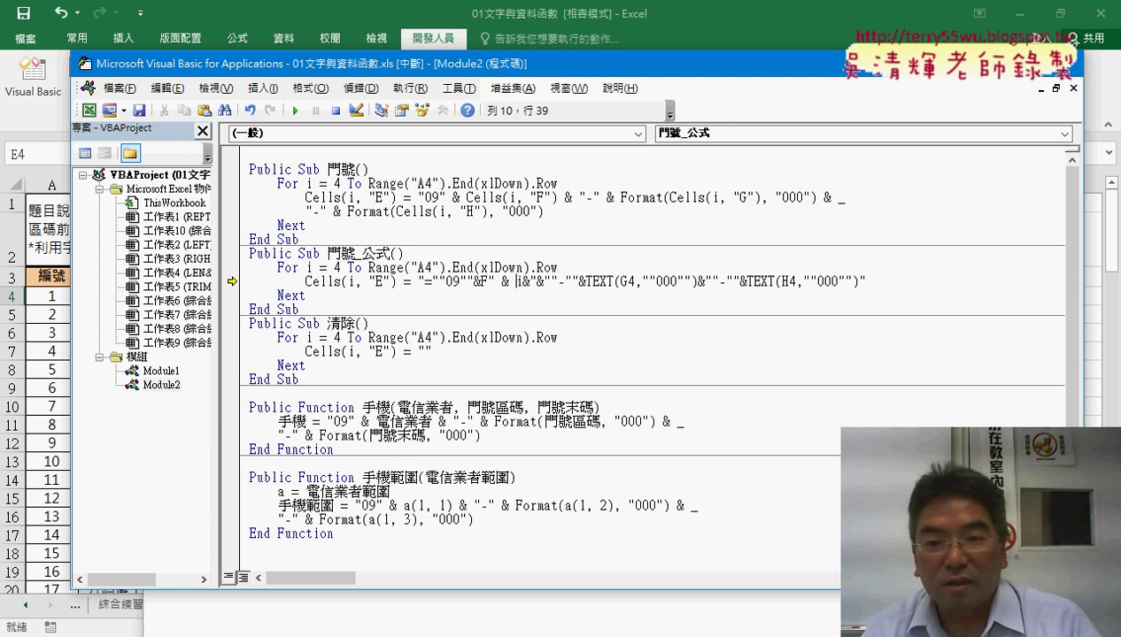
key("Right")
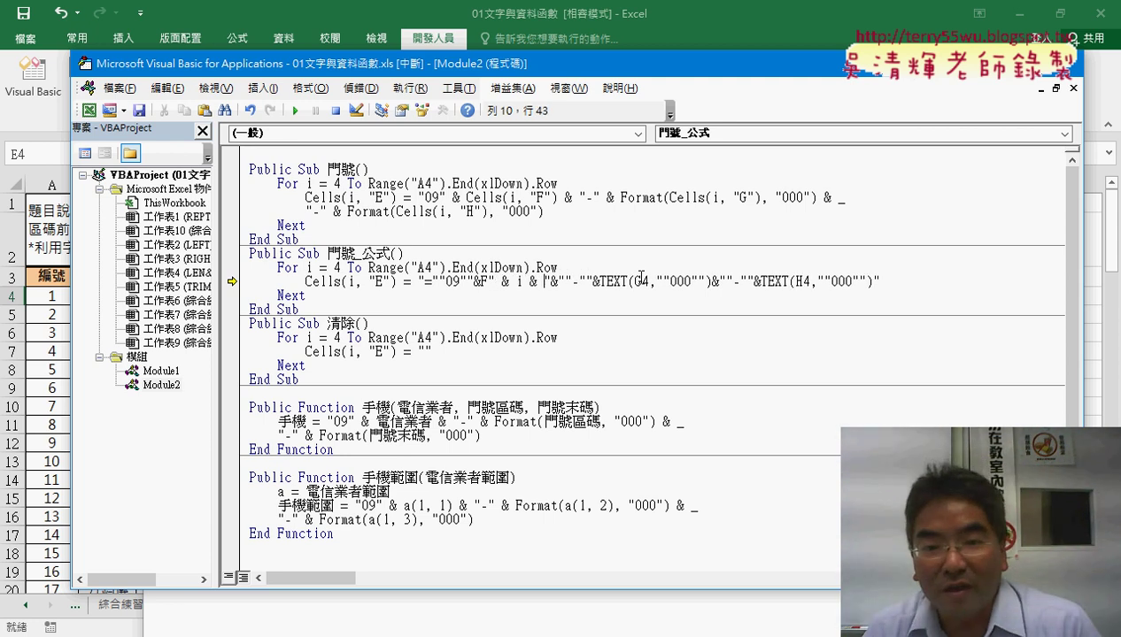
left_click_drag(549, 282, 487, 282)
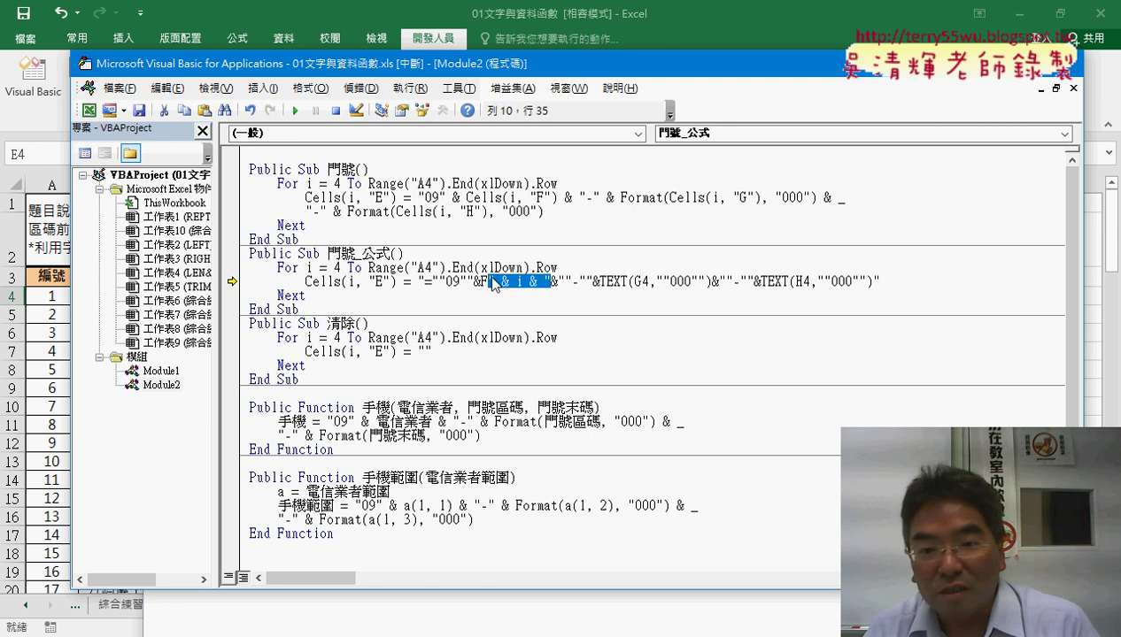
left_click_drag(634, 281, 644, 281)
type("\" & i & \"")
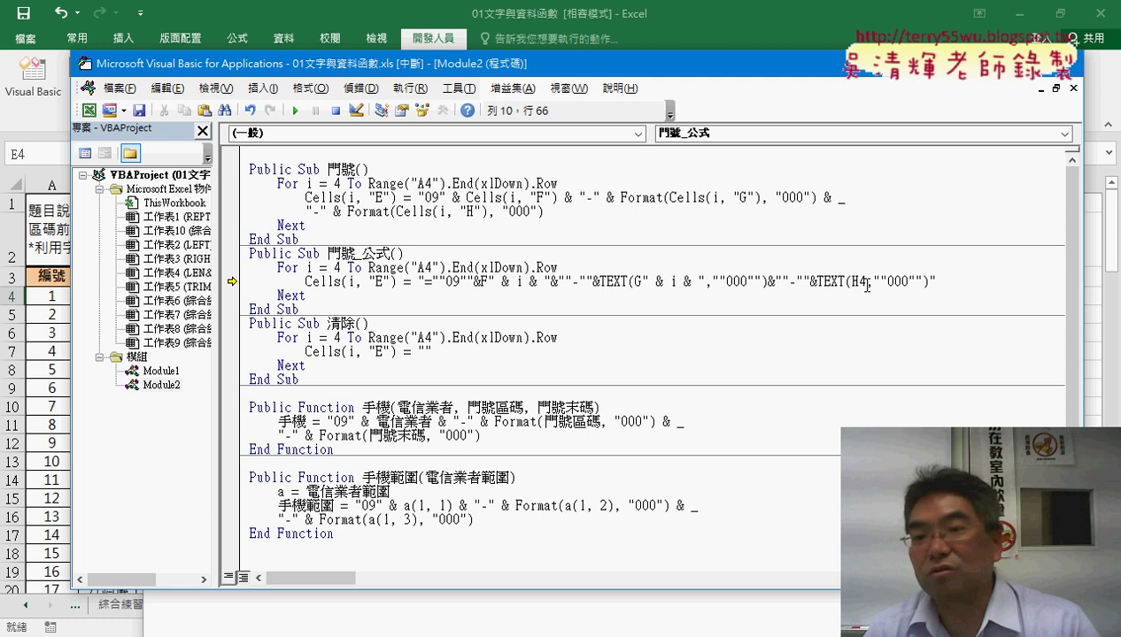
left_click_drag(867, 283, 860, 283)
type("\" & i & \"")
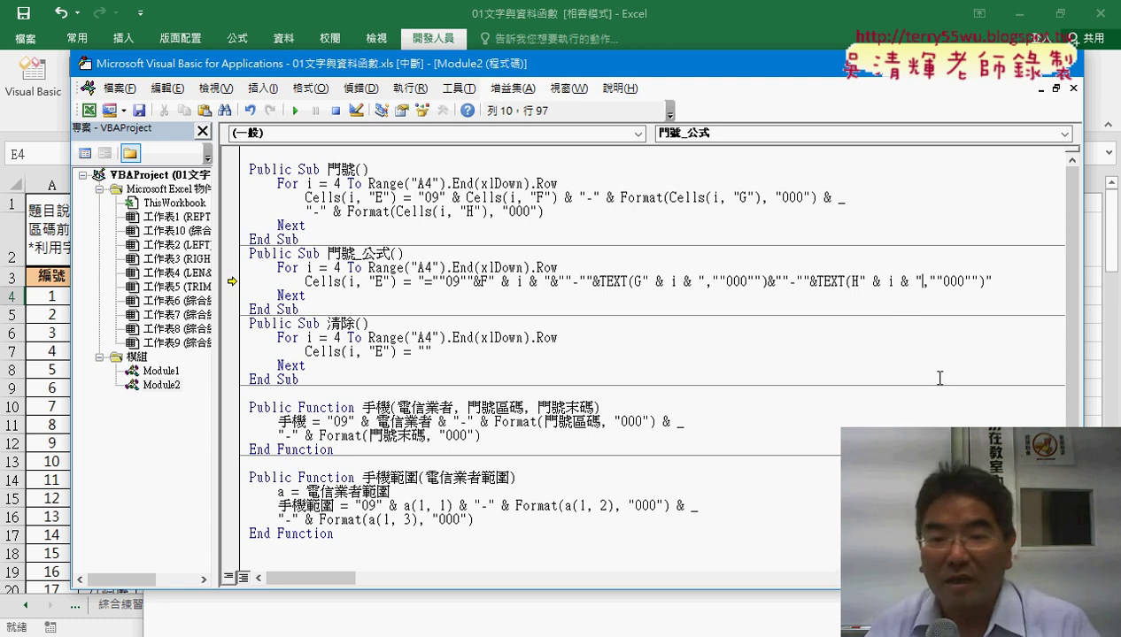
left_click(668, 198)
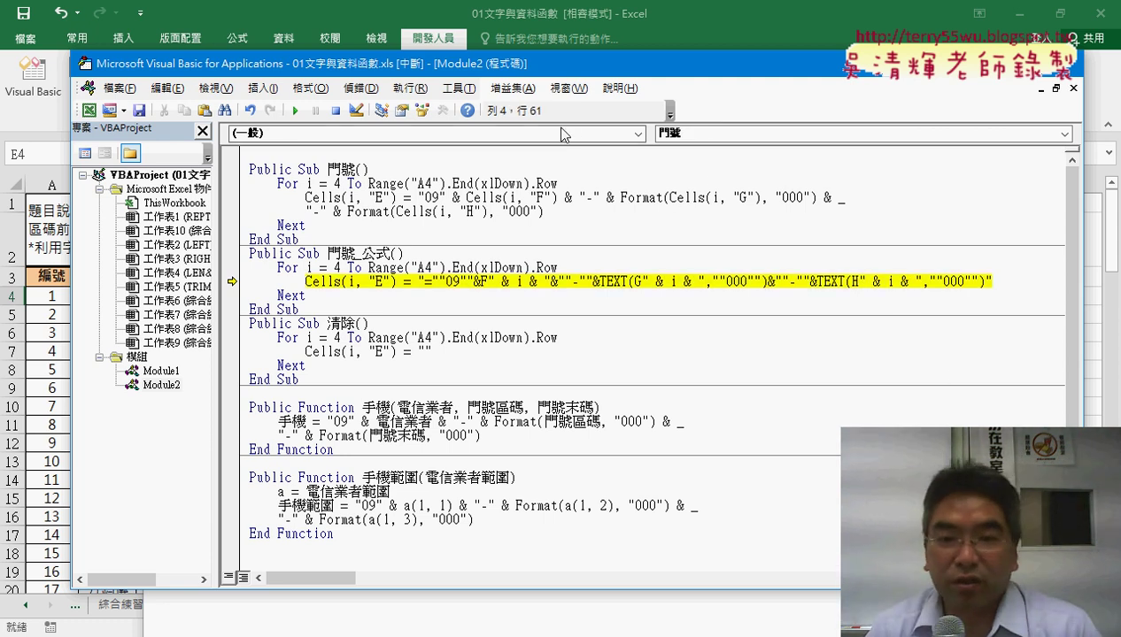
Close the Notepad formula notes and let the paused 門號_公式 macro run to completion.
left_click_drag(516, 64, 878, 65)
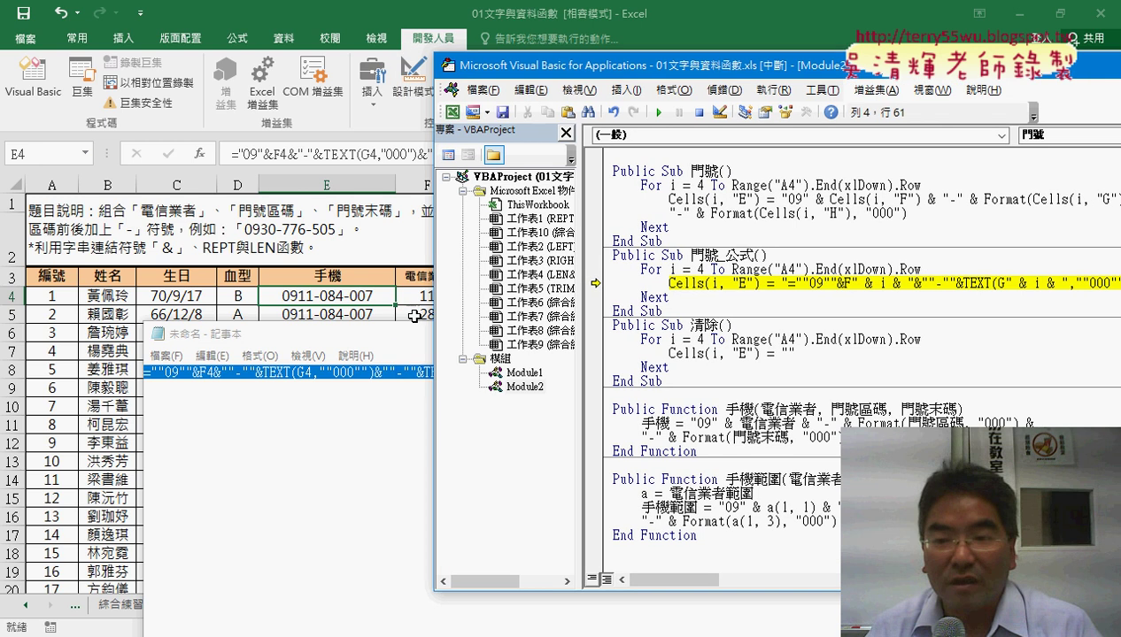
left_click(390, 329)
left_click(860, 333)
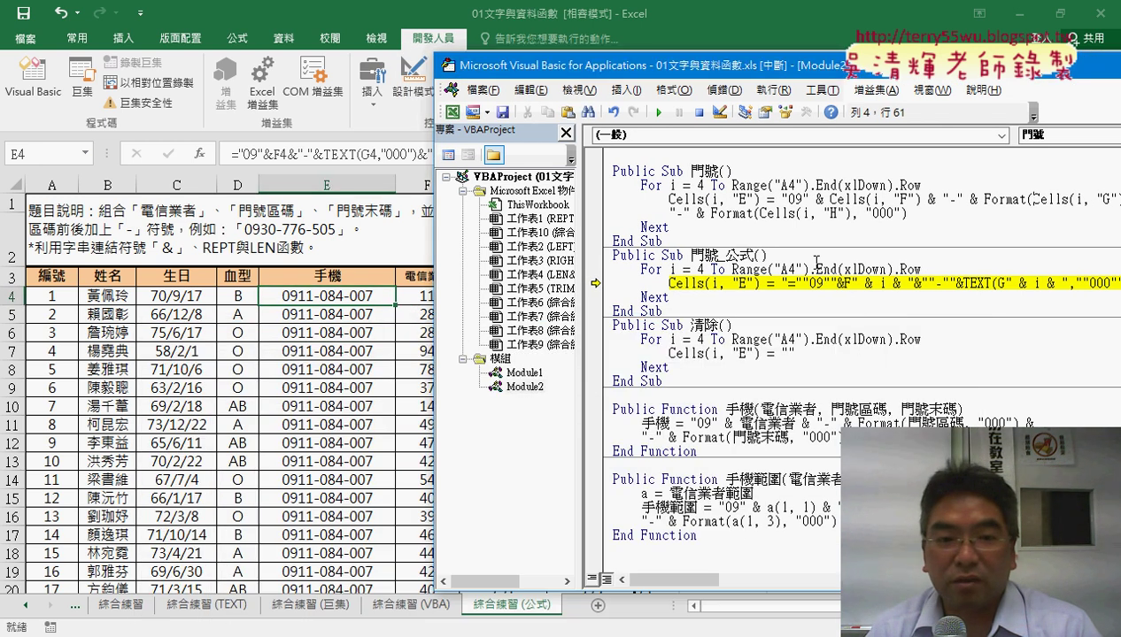
left_click(658, 114)
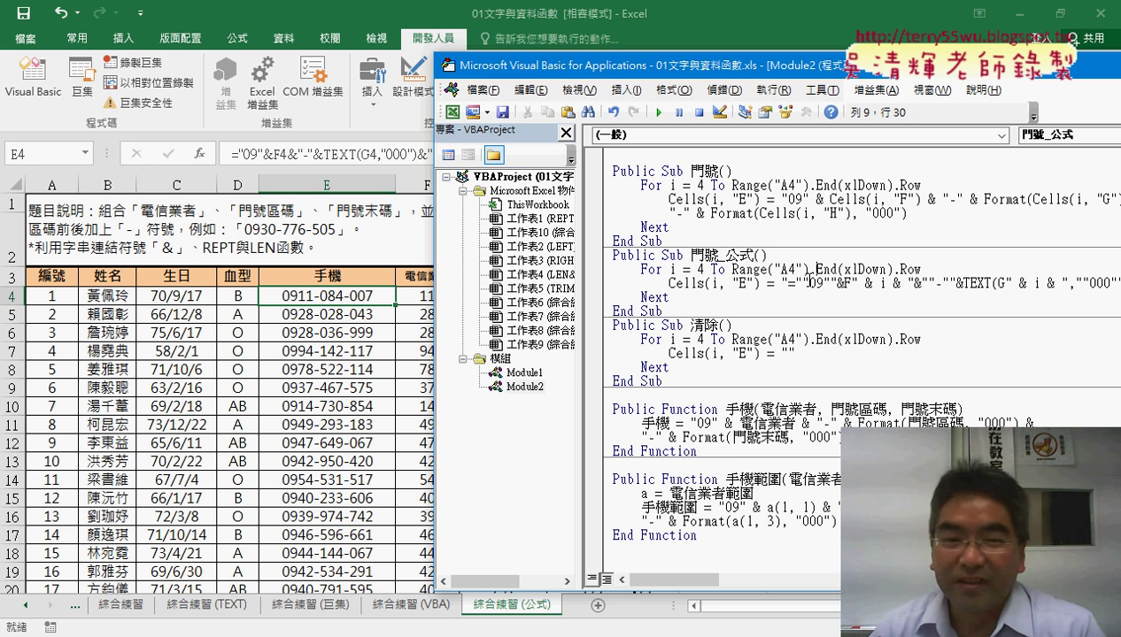
left_click_drag(829, 67, 732, 44)
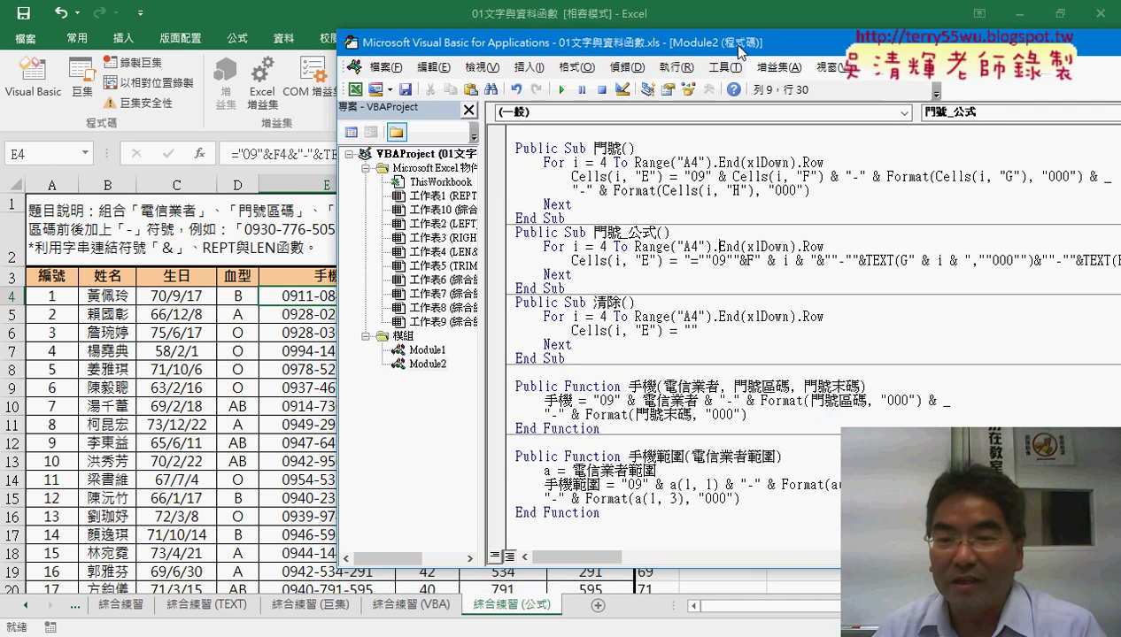
Duplicate the 門號 button and paste the copy below the 清除 button.
left_click(301, 334)
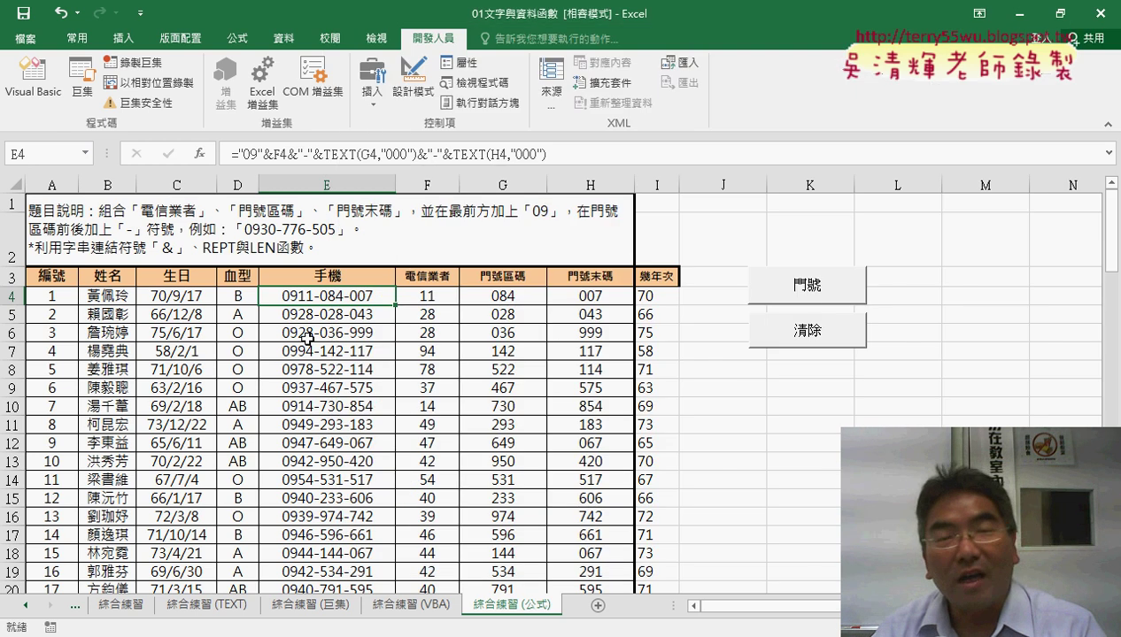
right_click(813, 285)
key("Escape")
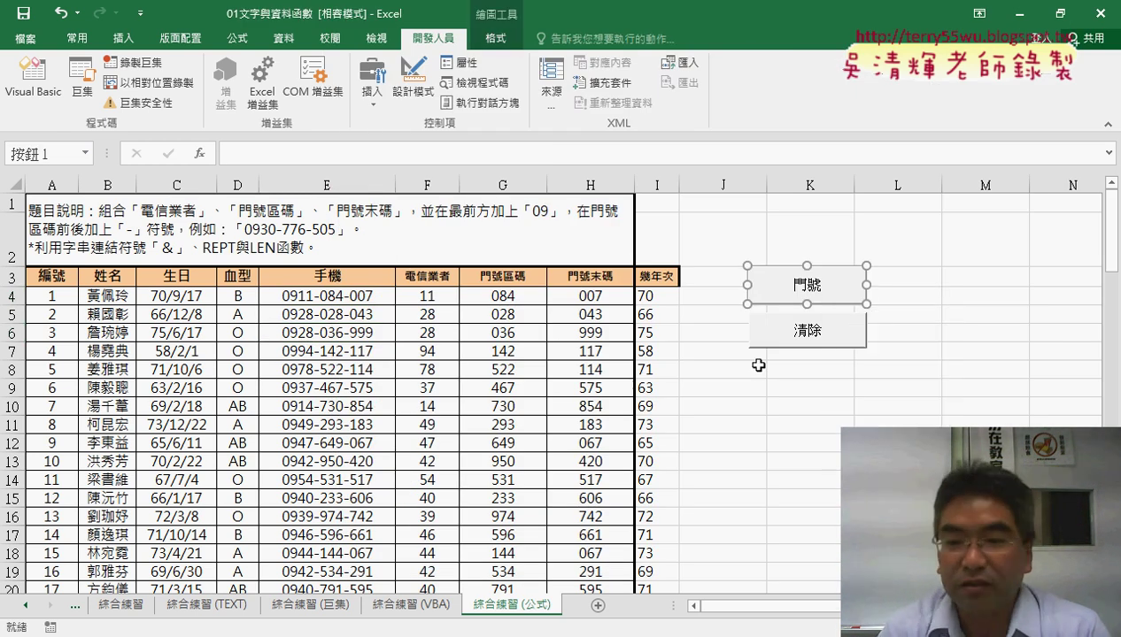
left_click(759, 365)
key("ctrl+v")
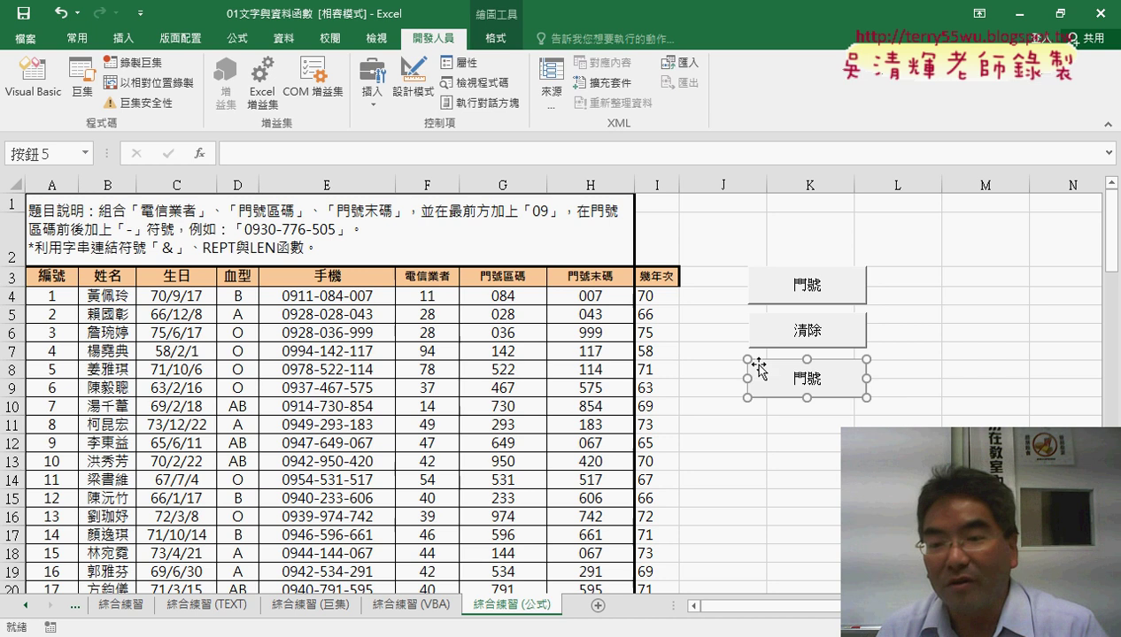
Assign the 門號_公式 macro to the new button, copying its name for the label.
right_click(797, 373)
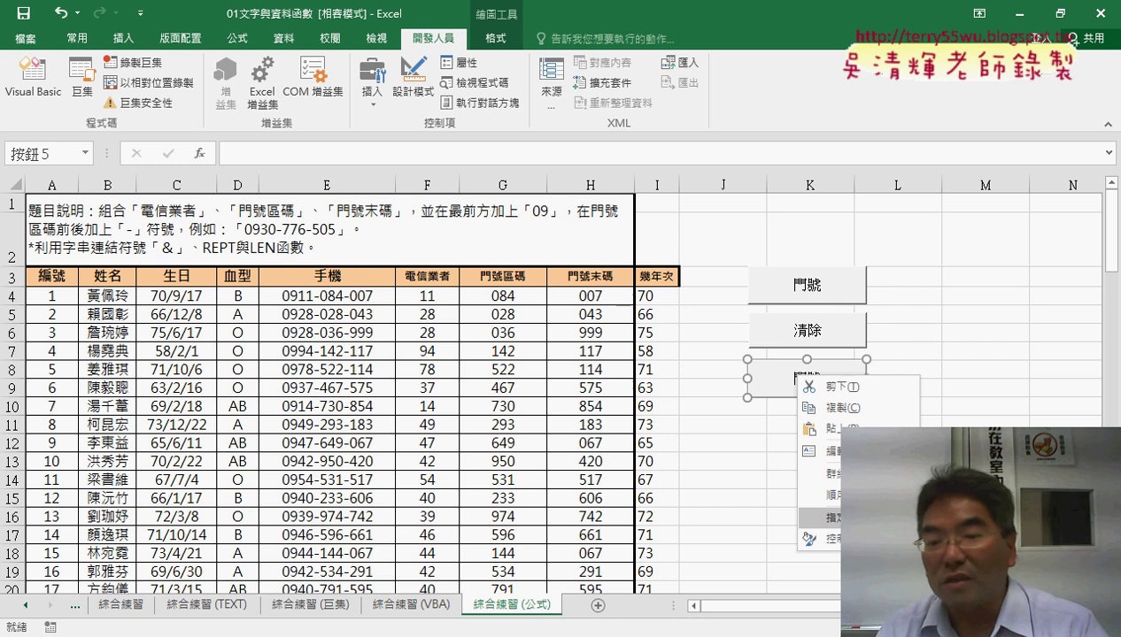
left_click(832, 518)
left_click(748, 387)
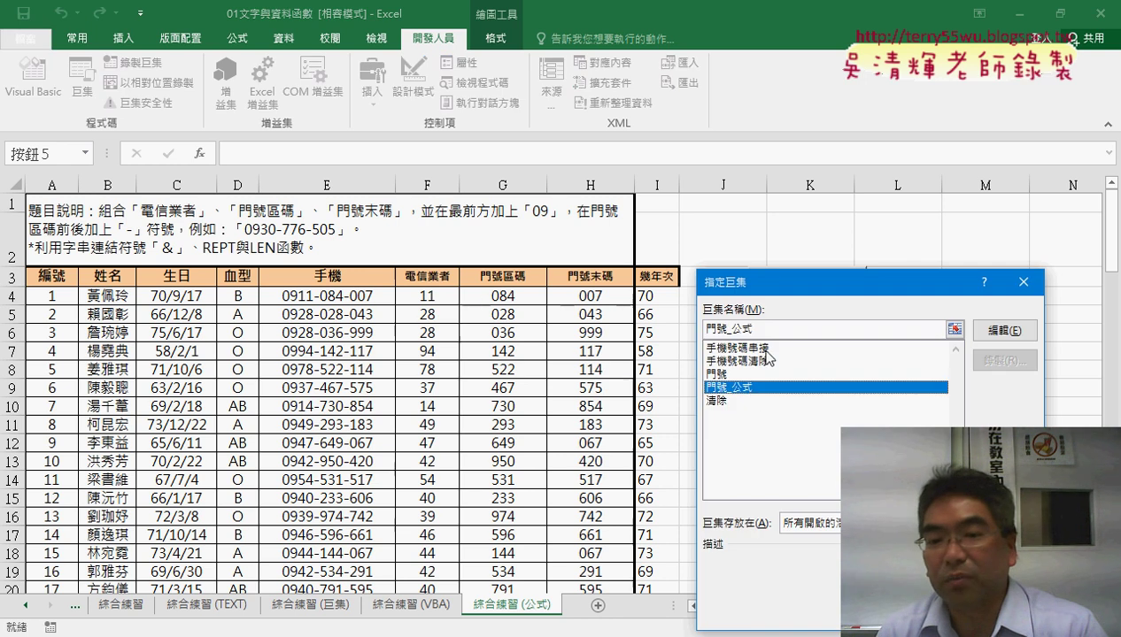
double_click(724, 328)
right_click(726, 329)
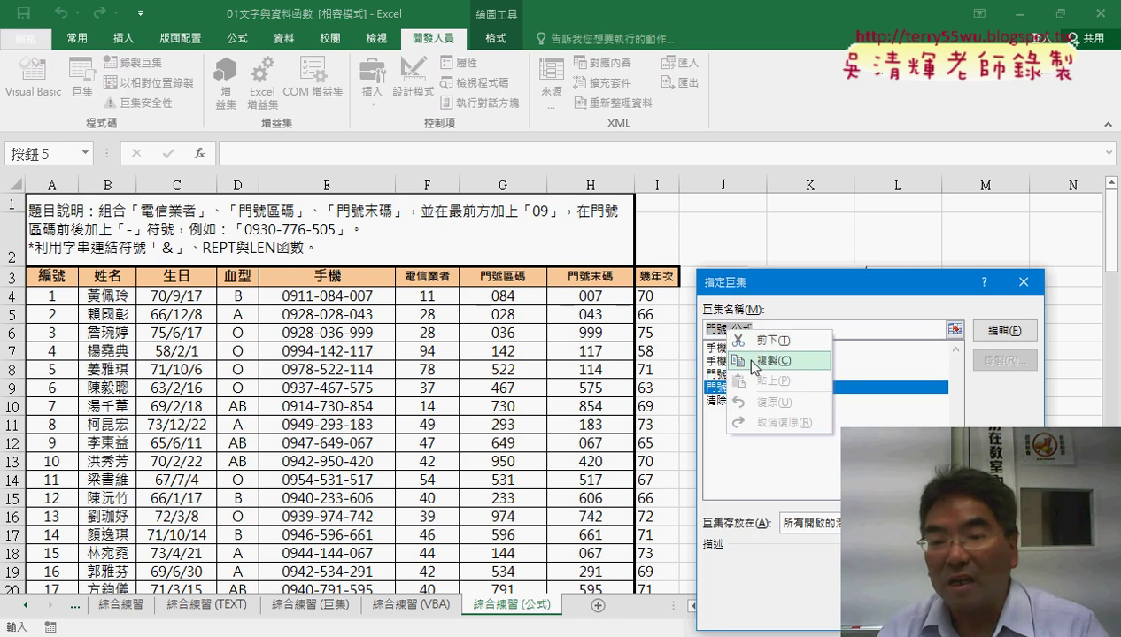
left_click(750, 361)
key("Return")
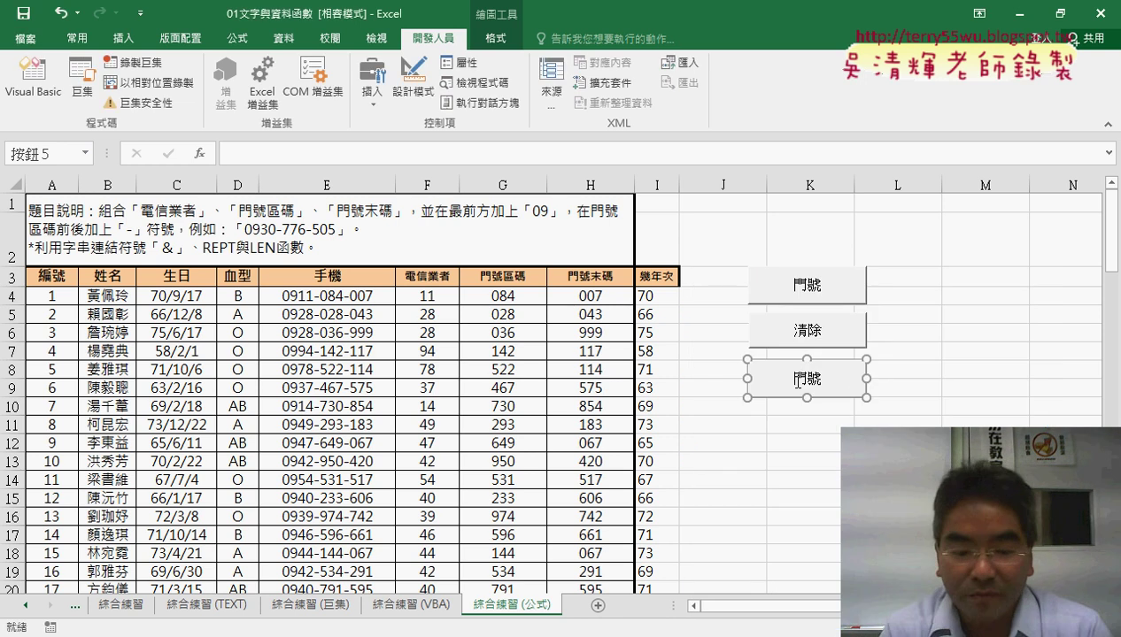
Change the new button's label from 門號 to 門號_公式.
left_click_drag(794, 381, 851, 380)
key("Delete")
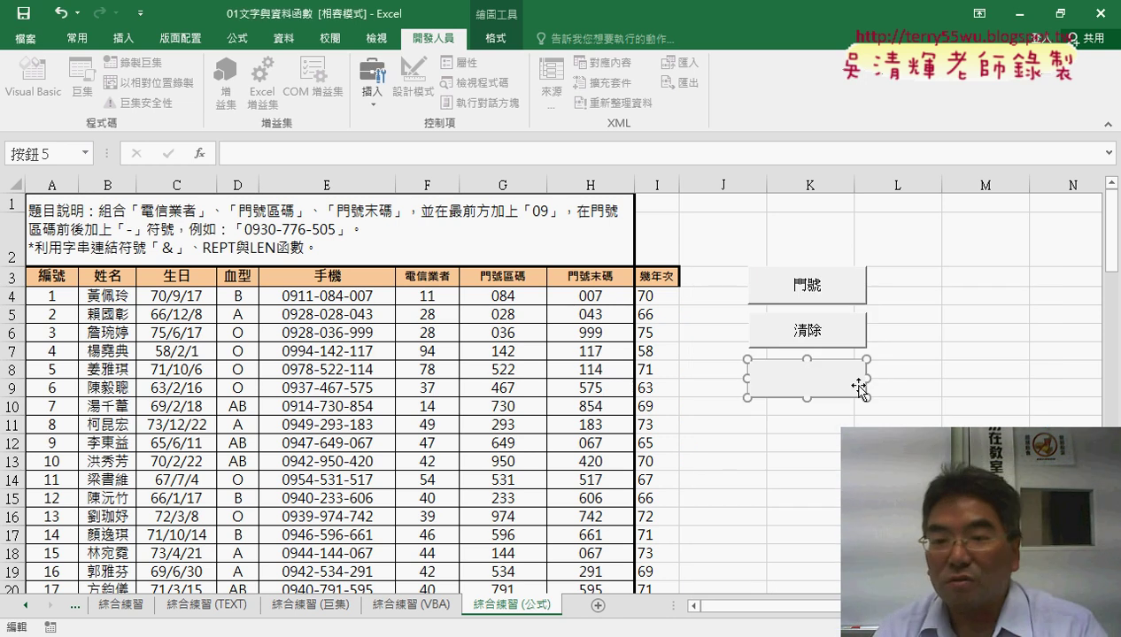
key("ctrl+v")
left_click(896, 461)
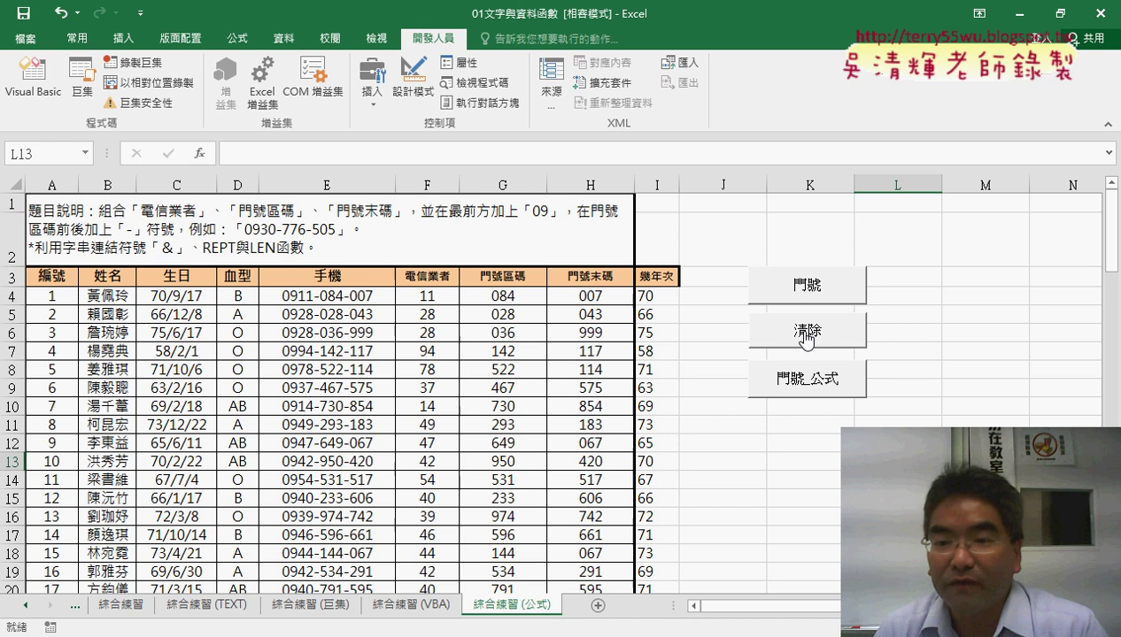
Clear column E, refill it with the original 門號 macro, and inspect E4's content.
left_click(806, 334)
left_click(815, 296)
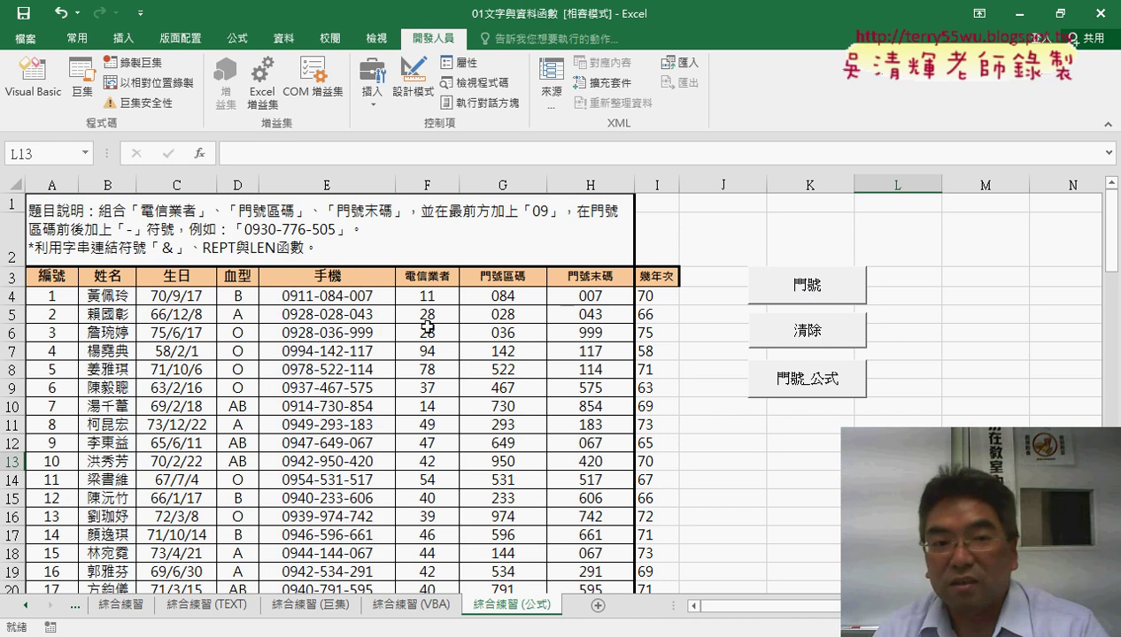
left_click(342, 297)
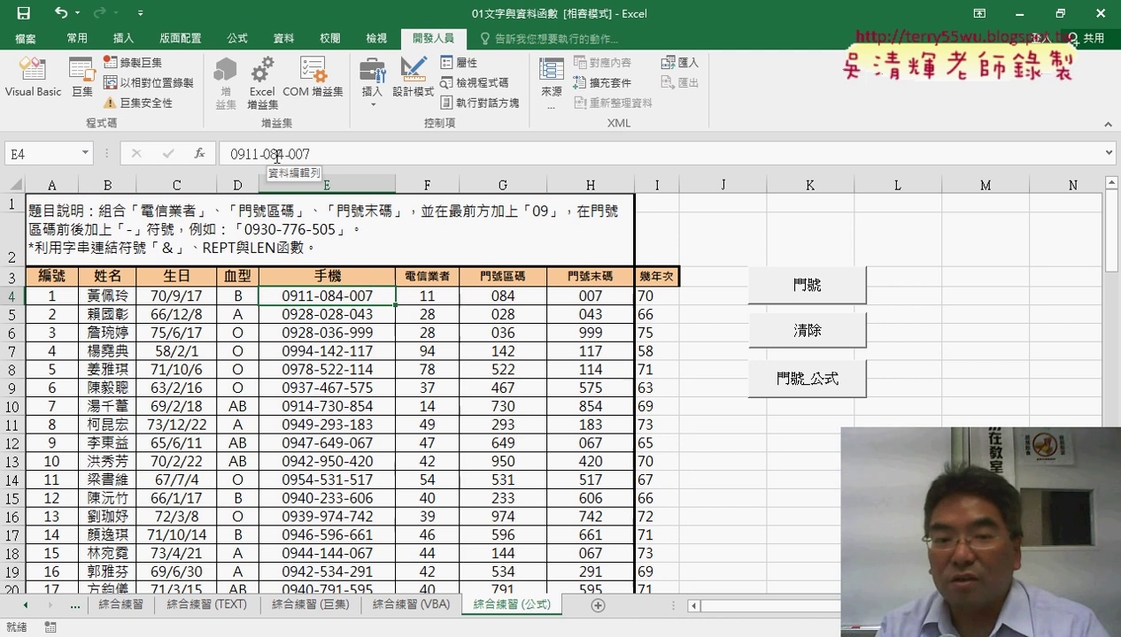
Clear column E again, run 門號_公式, and confirm E4 now holds a per-row formula.
left_click(802, 334)
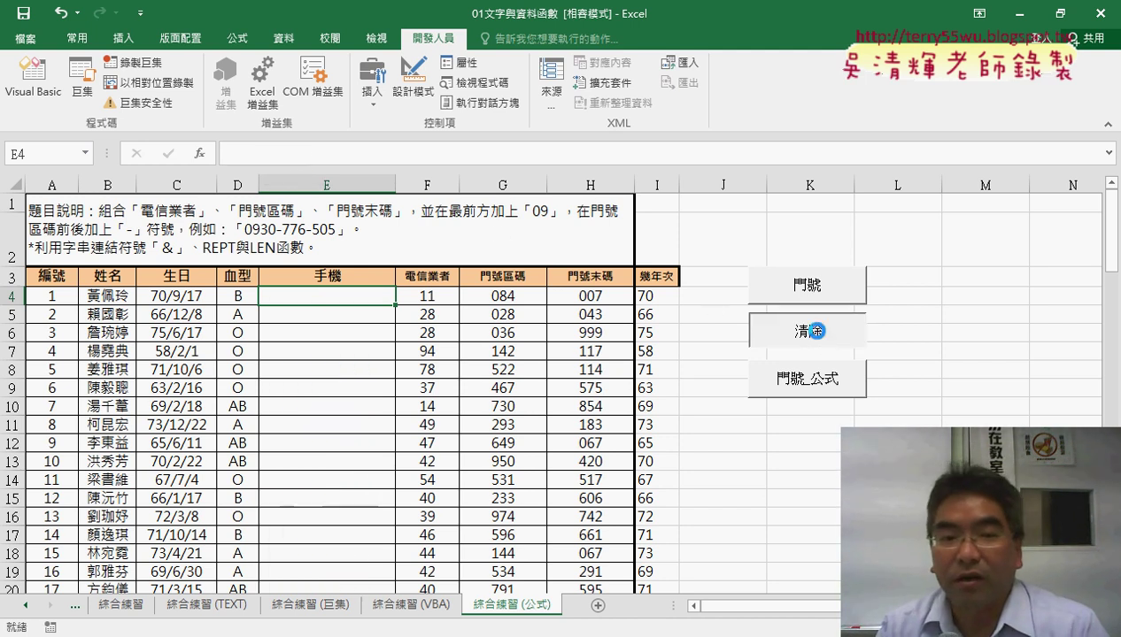
left_click(802, 381)
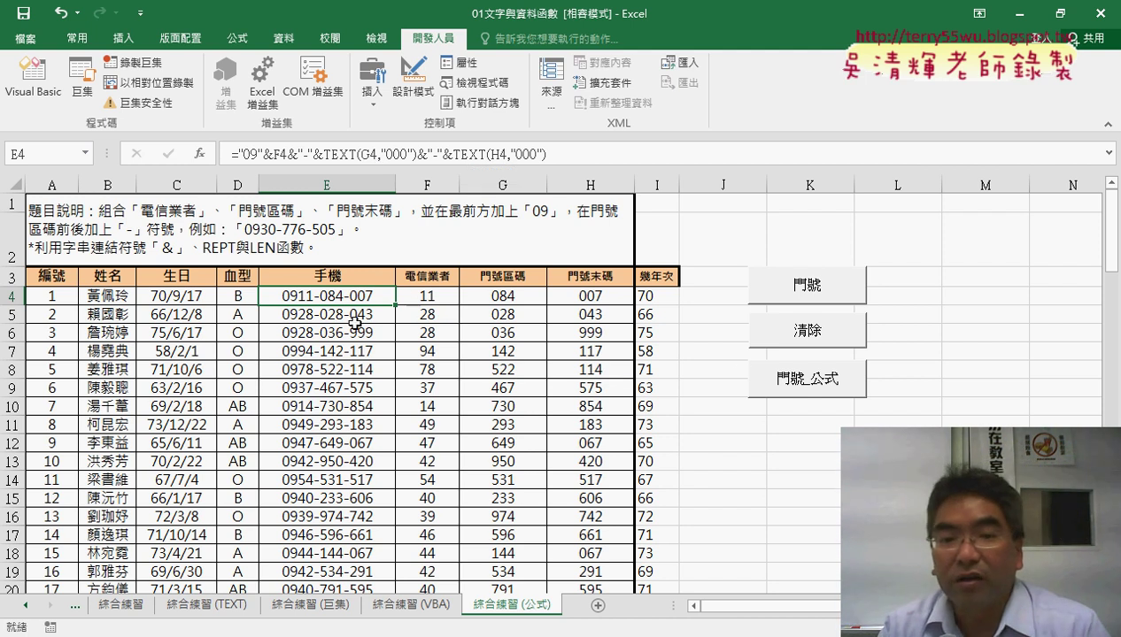
left_click(763, 456)
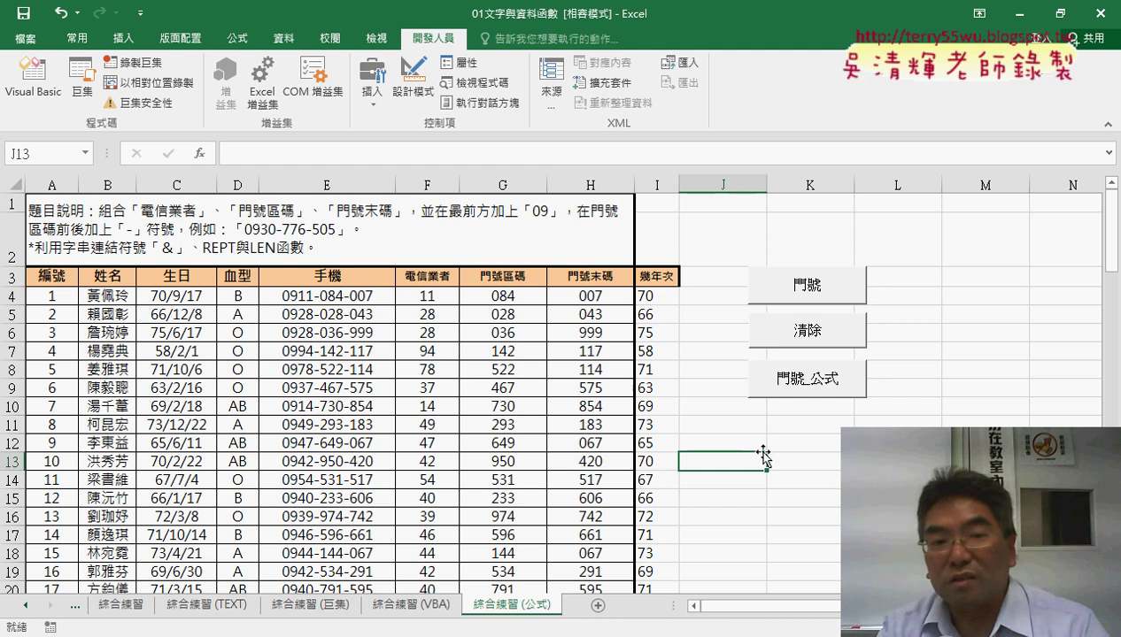
left_click(345, 295)
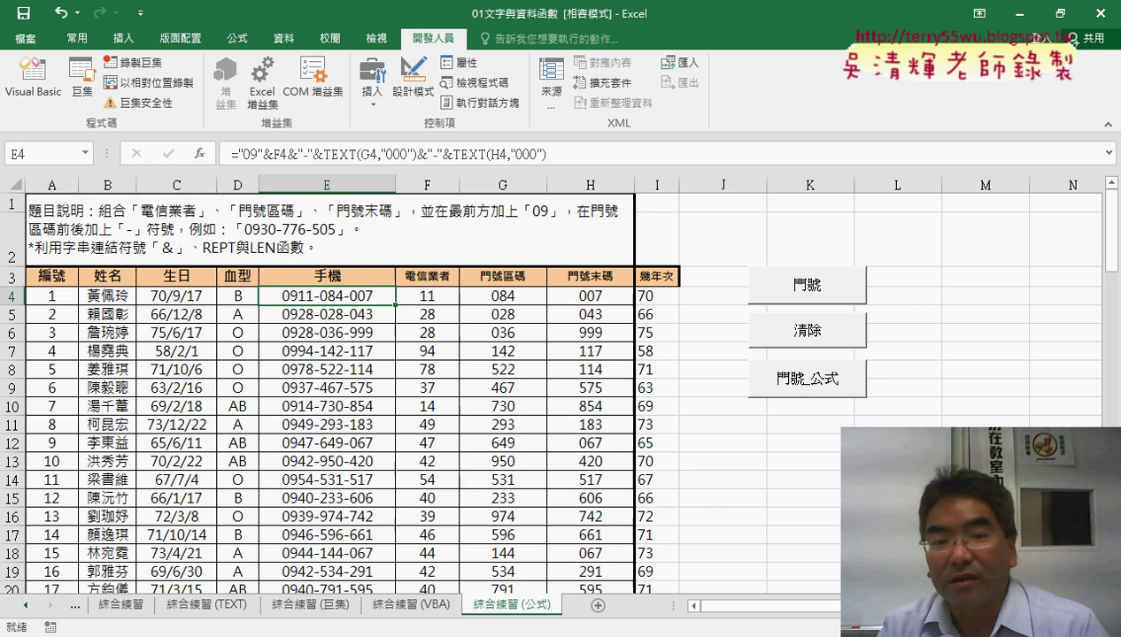
left_click(896, 480)
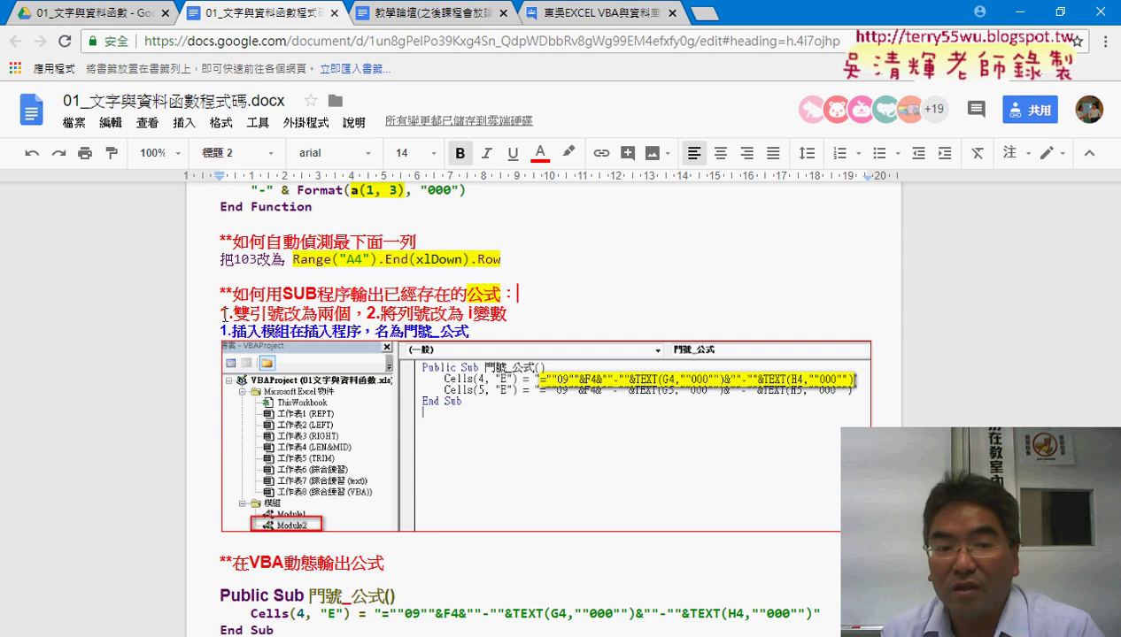
Highlight the double-the-quotes and row-variable rules and the 門號_公式 code, then scroll to section 2.列號改為 i變數.
left_click_drag(222, 313, 319, 313)
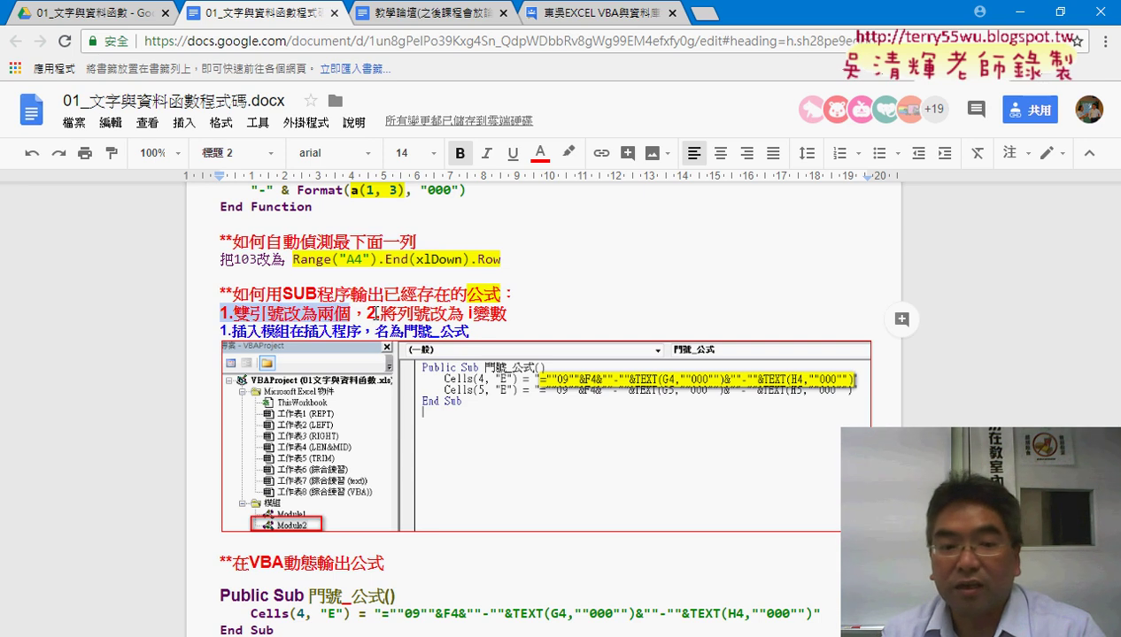
left_click_drag(378, 313, 514, 314)
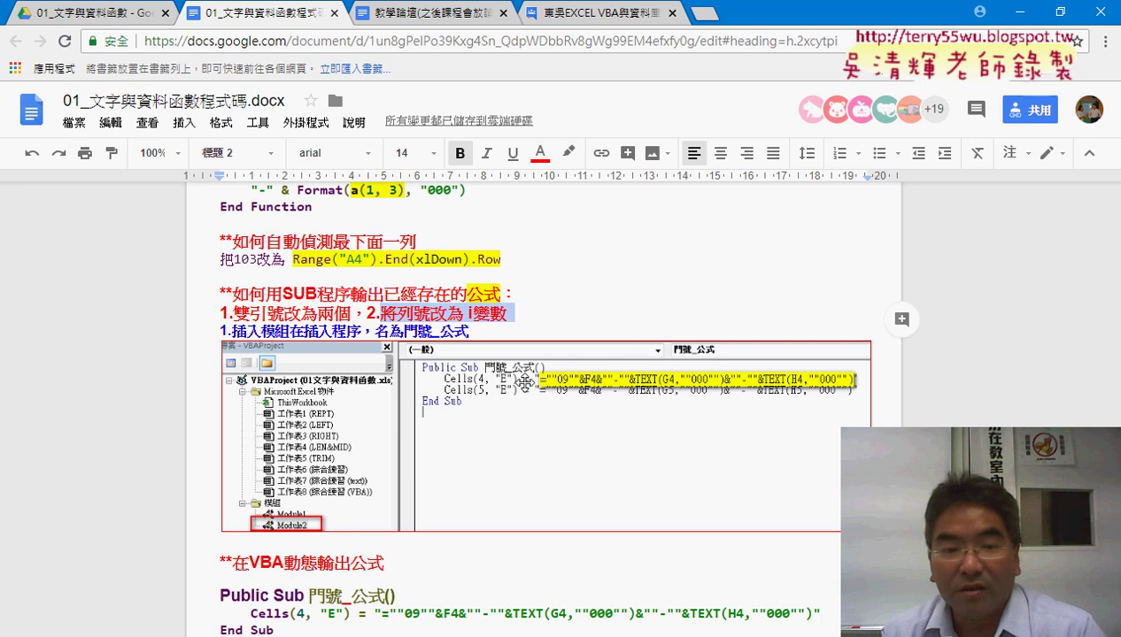
scroll(524, 381, "down", 3)
scroll(525, 393, "down", 2)
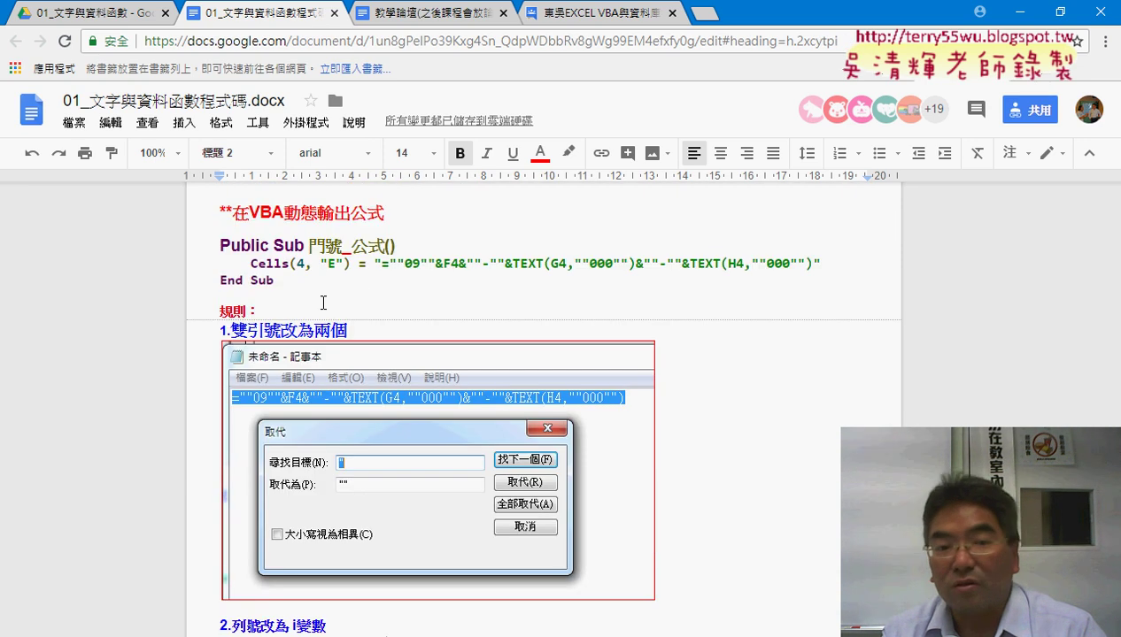
left_click_drag(276, 282, 217, 246)
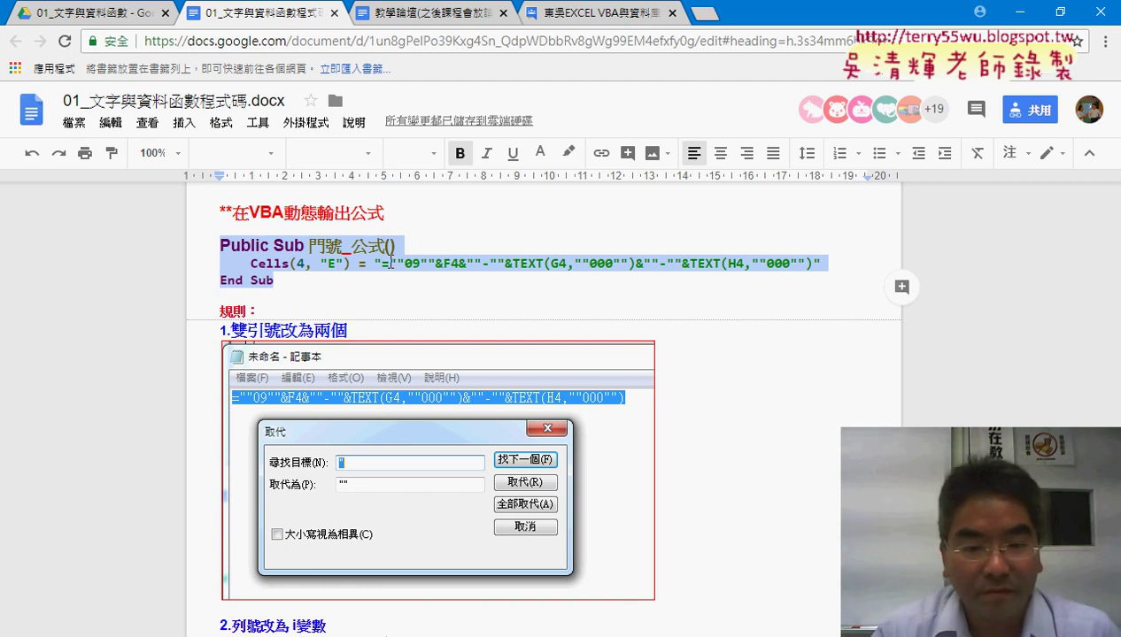
scroll(773, 484, "down", 4)
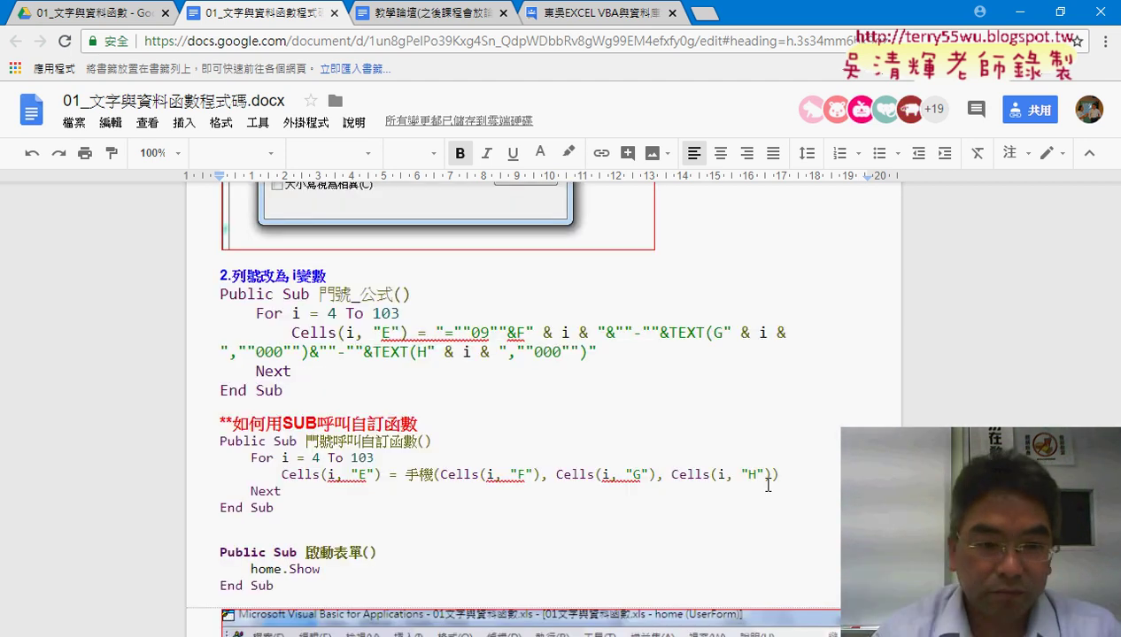